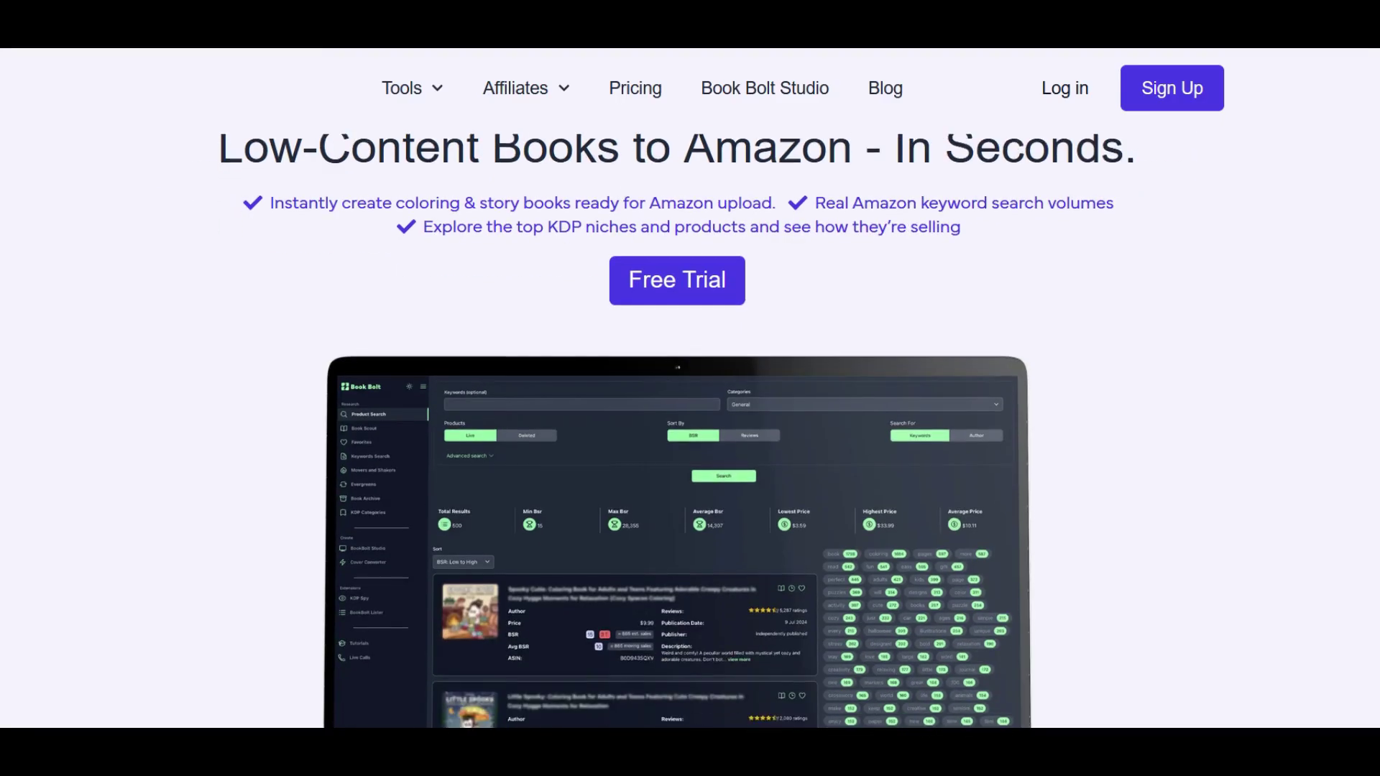
Step: Scroll down the landing page past the Book Bolt Studio section
scroll(690, 388, "down", 6)
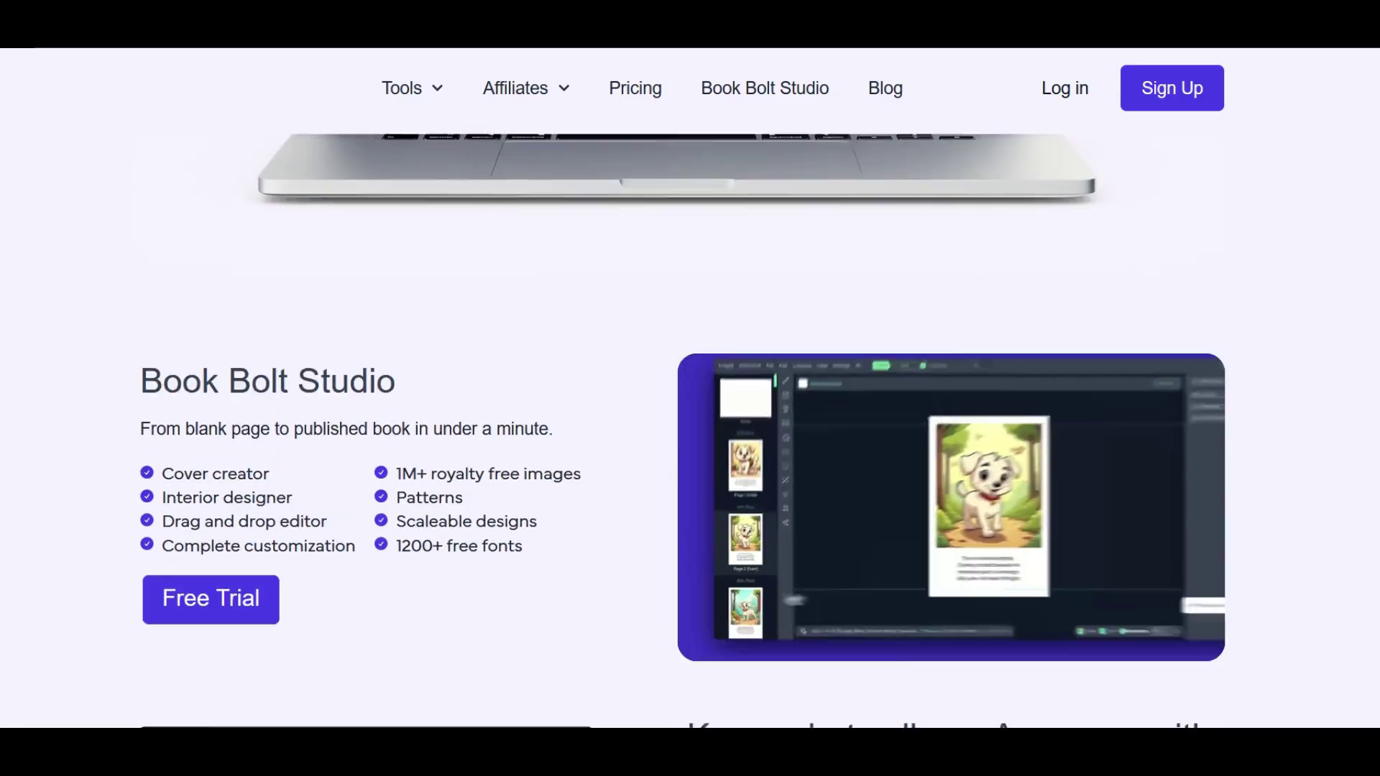
scroll(689, 388, "down", 3)
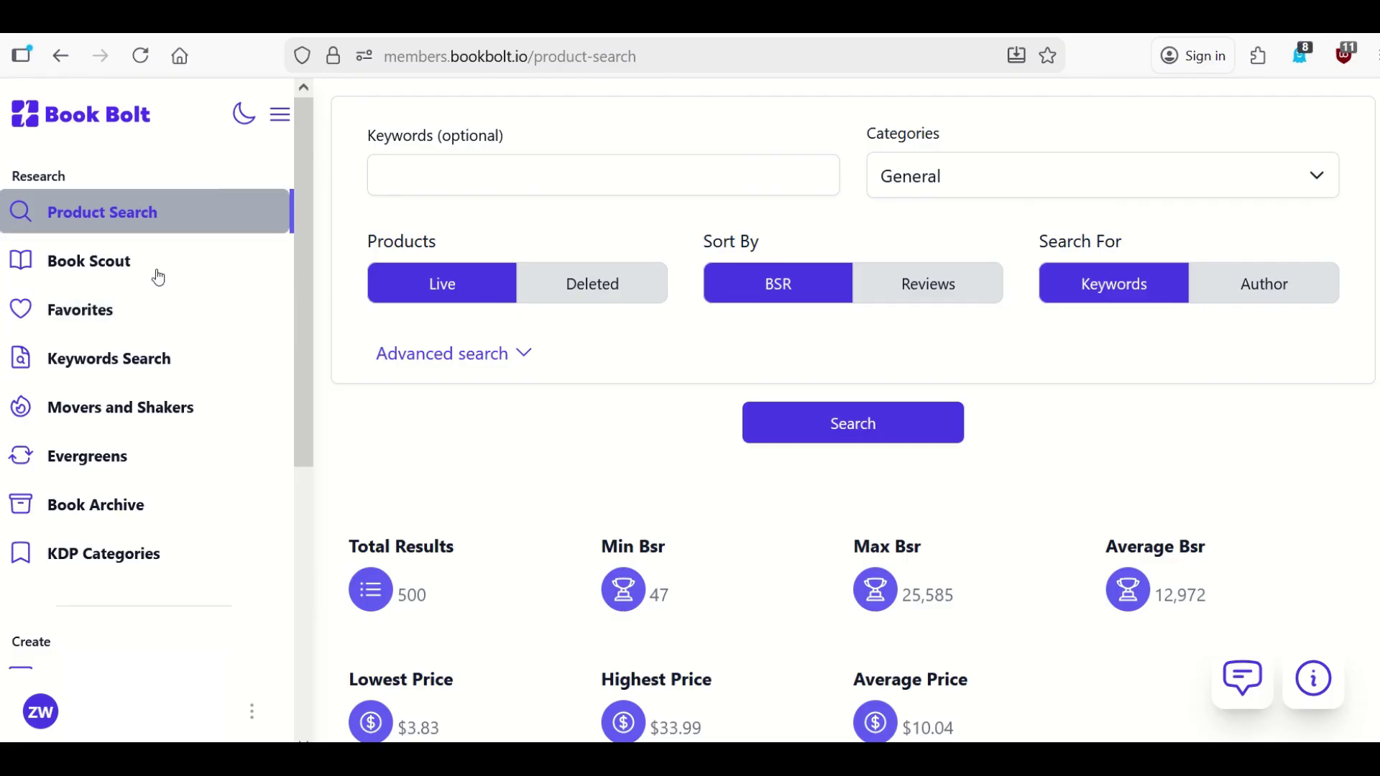
Step: Go from Keywords Search and Movers and Shakers to the Evergreens bestseller trends
left_click(133, 367)
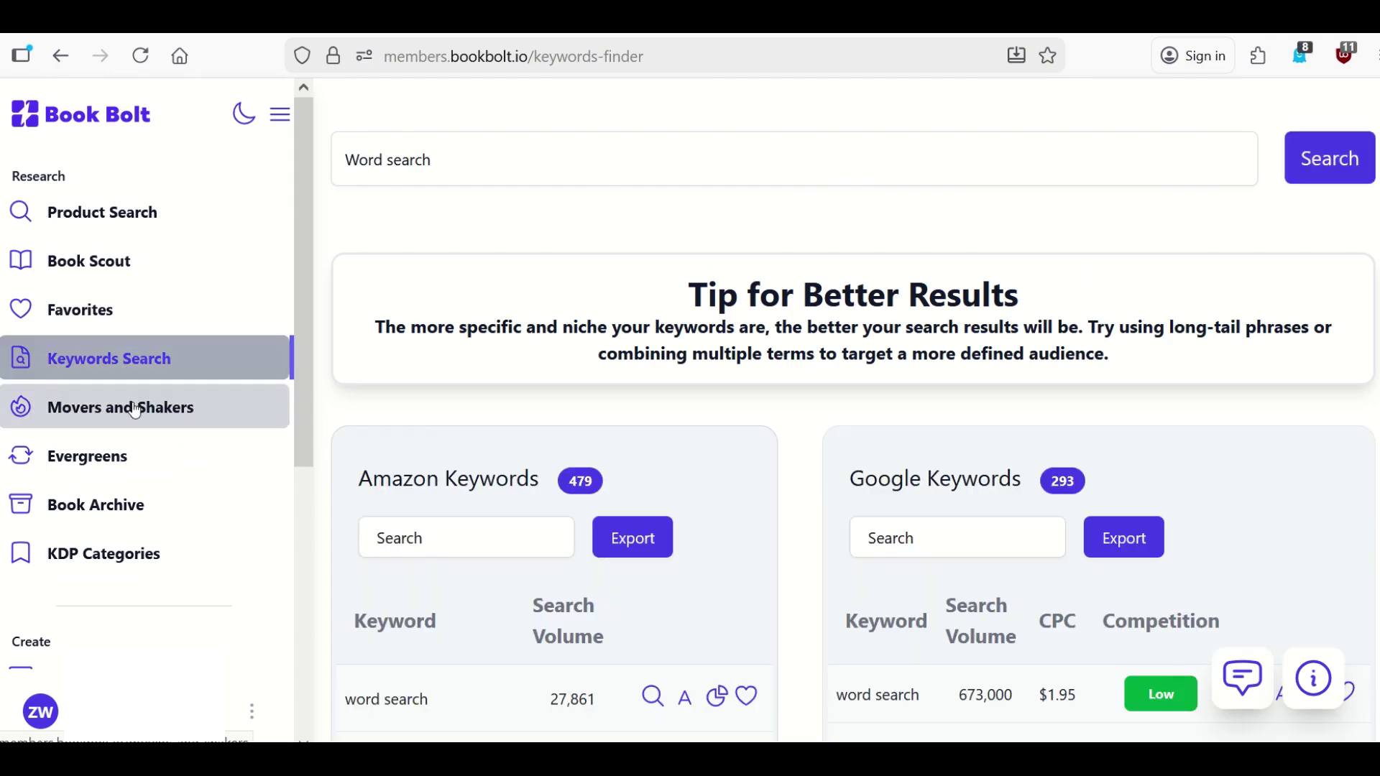
left_click(135, 411)
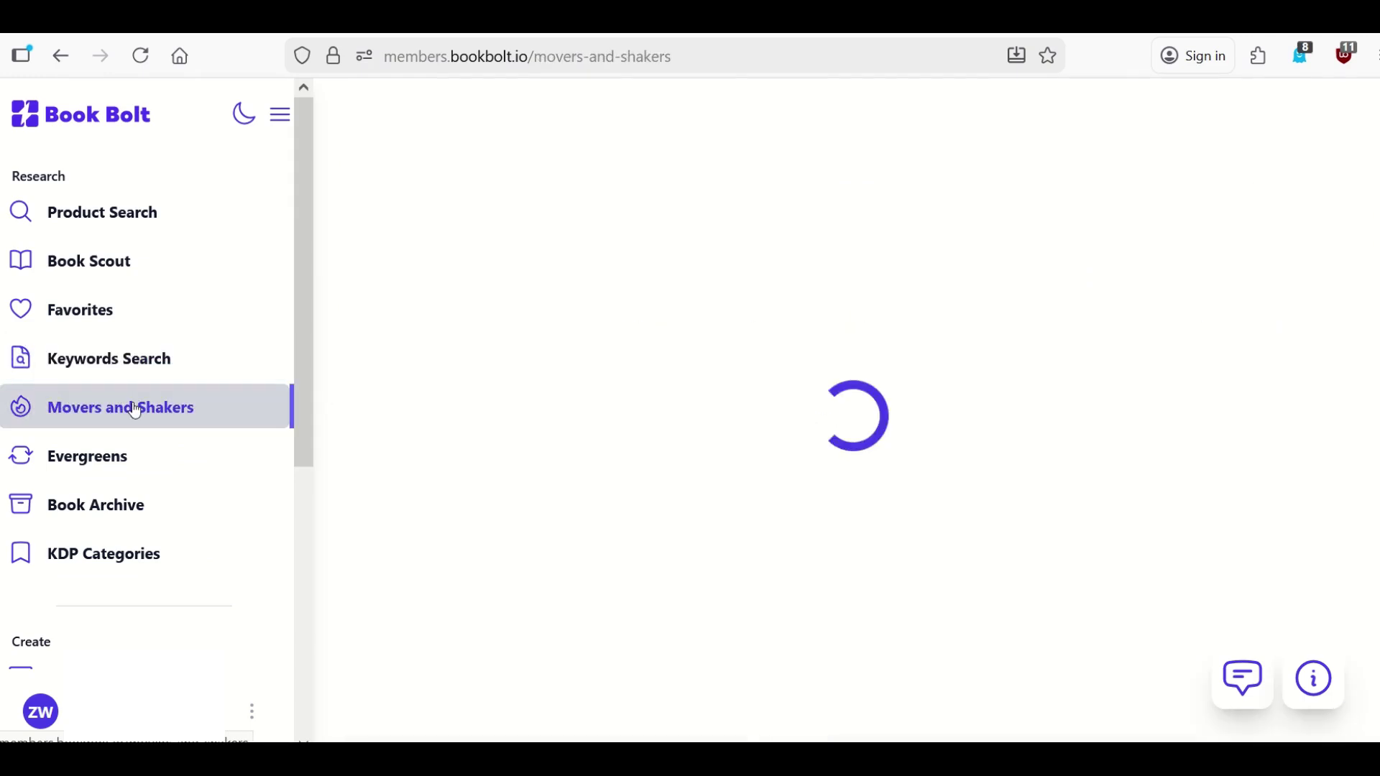
left_click(109, 458)
Step: Scroll through the Evergreens bestseller book cards
scroll(496, 327, "down", 6)
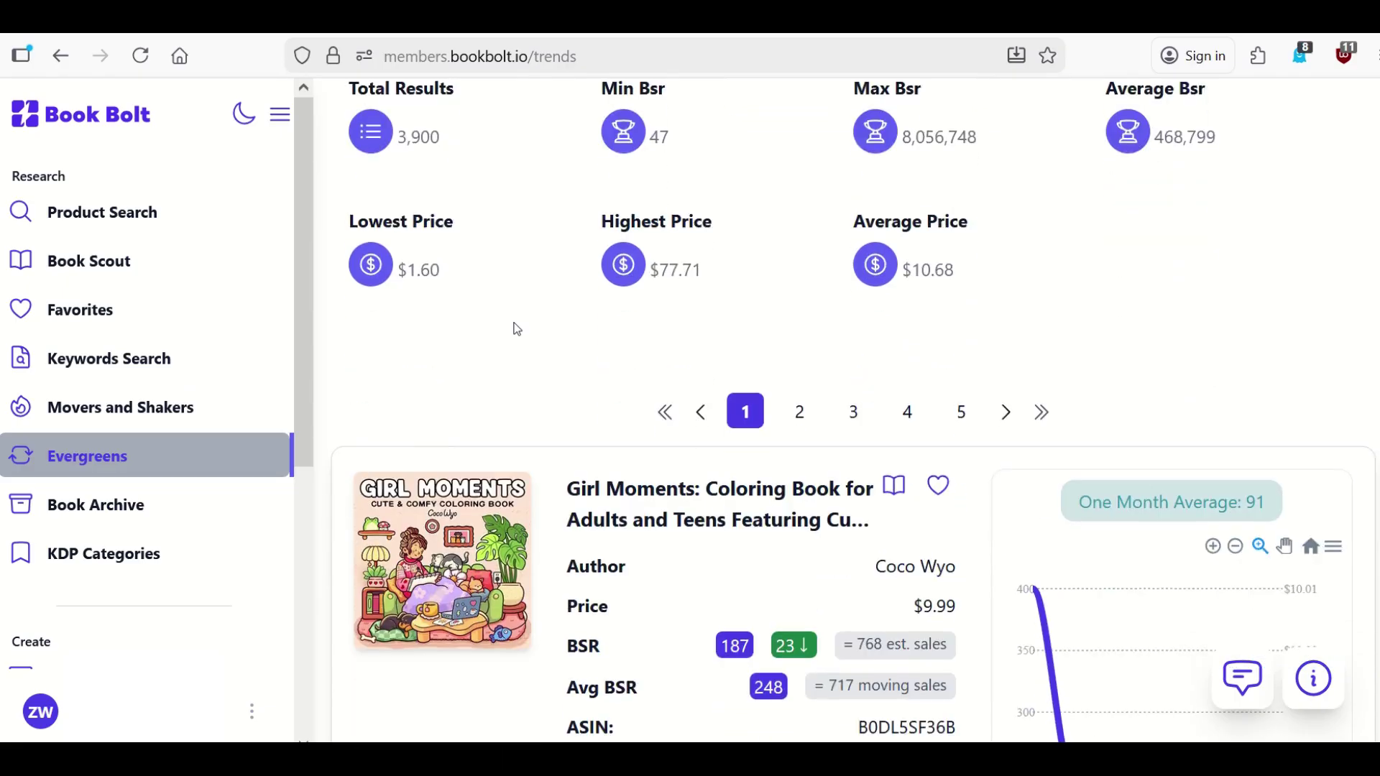
scroll(517, 328, "down", 3)
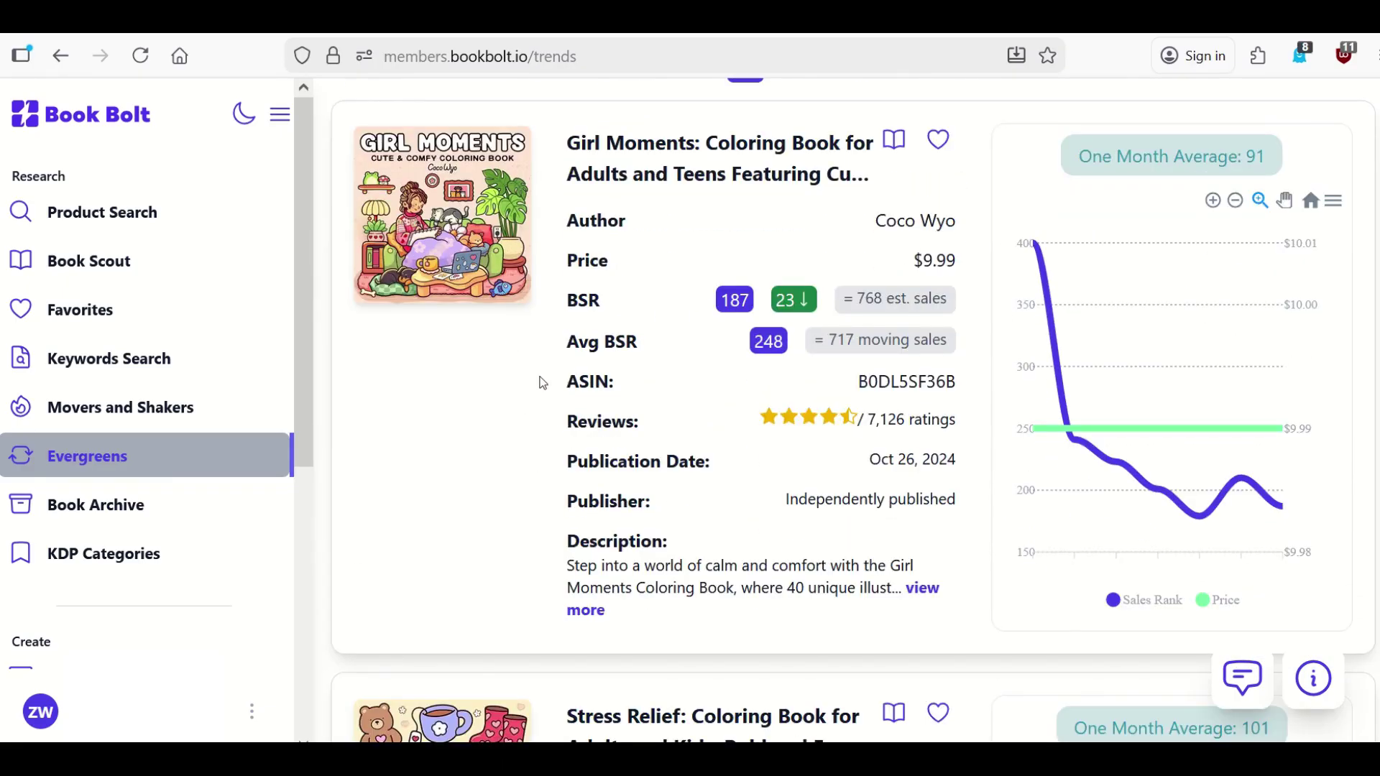
scroll(542, 383, "down", 6)
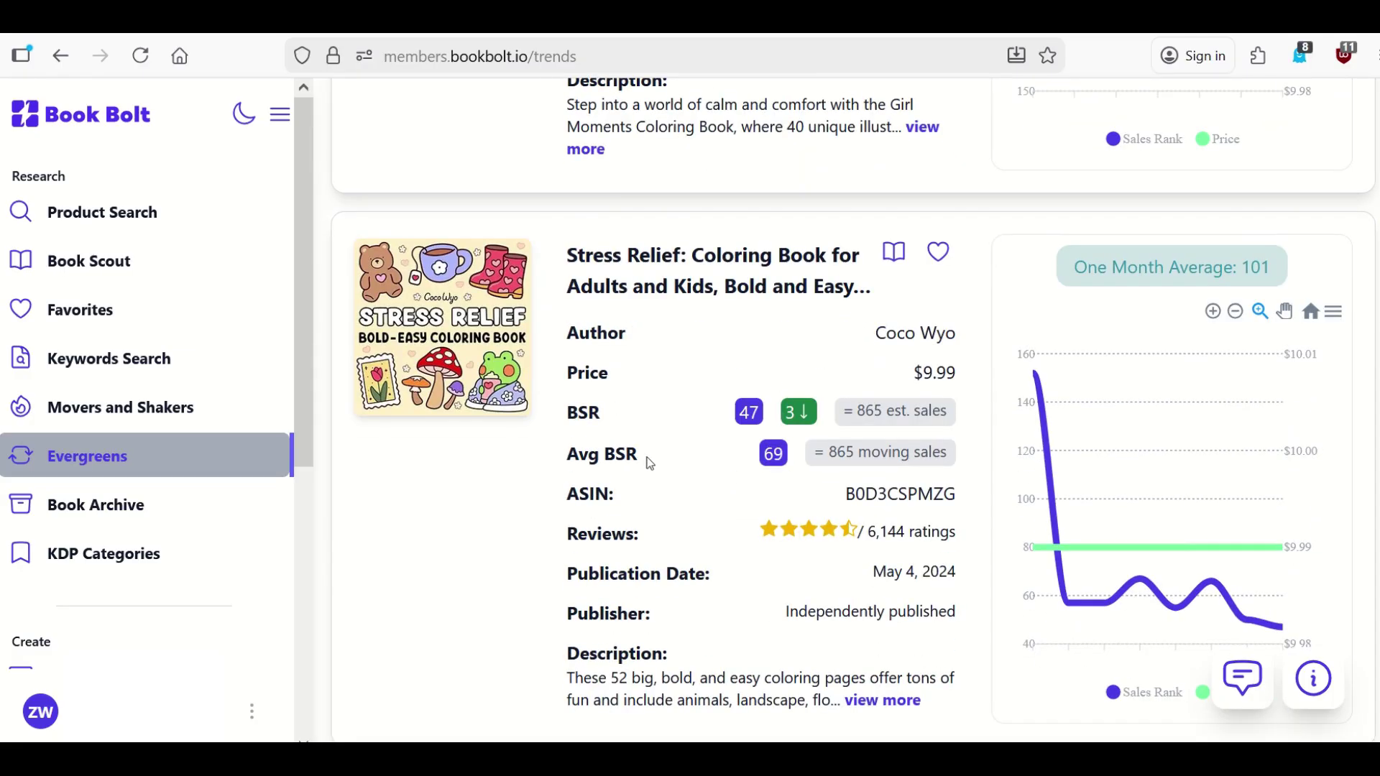
scroll(650, 464, "down", 5)
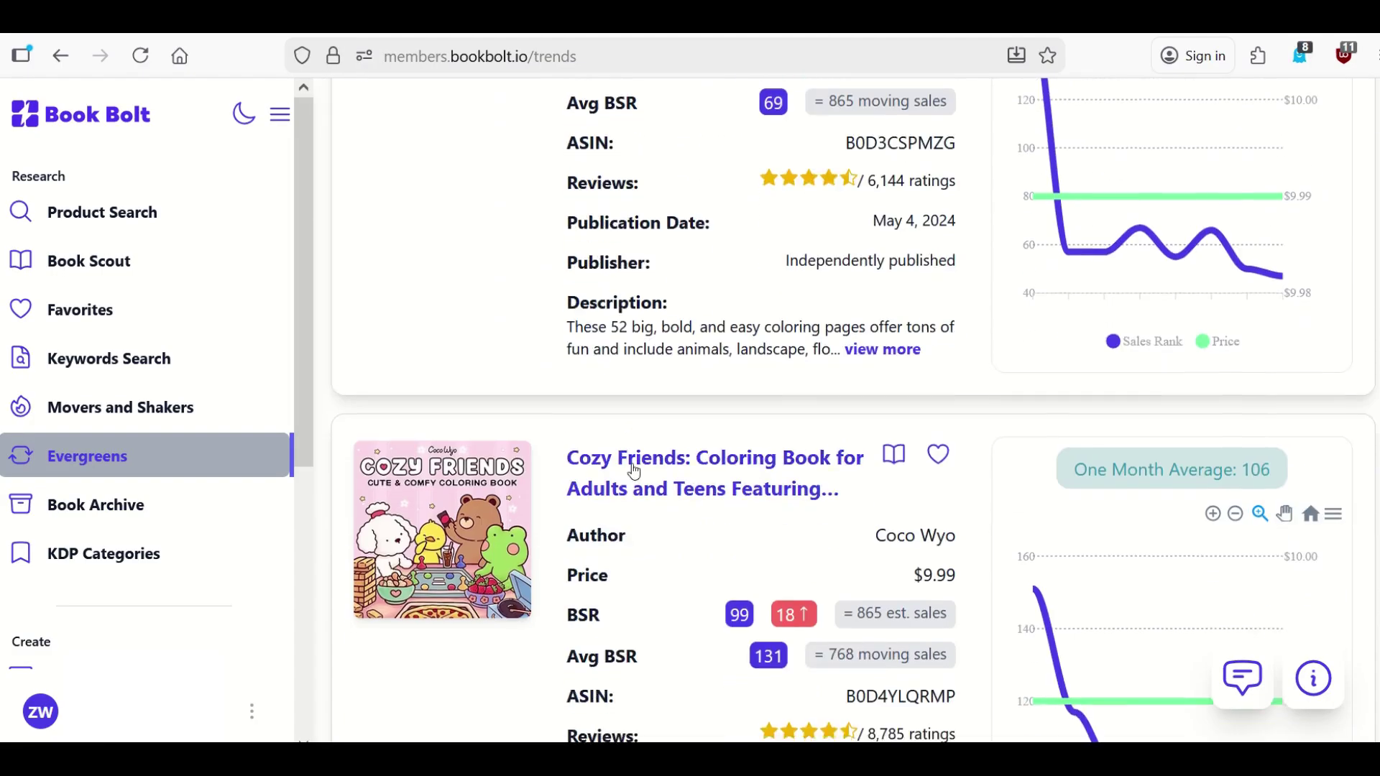
scroll(635, 471, "down", 5)
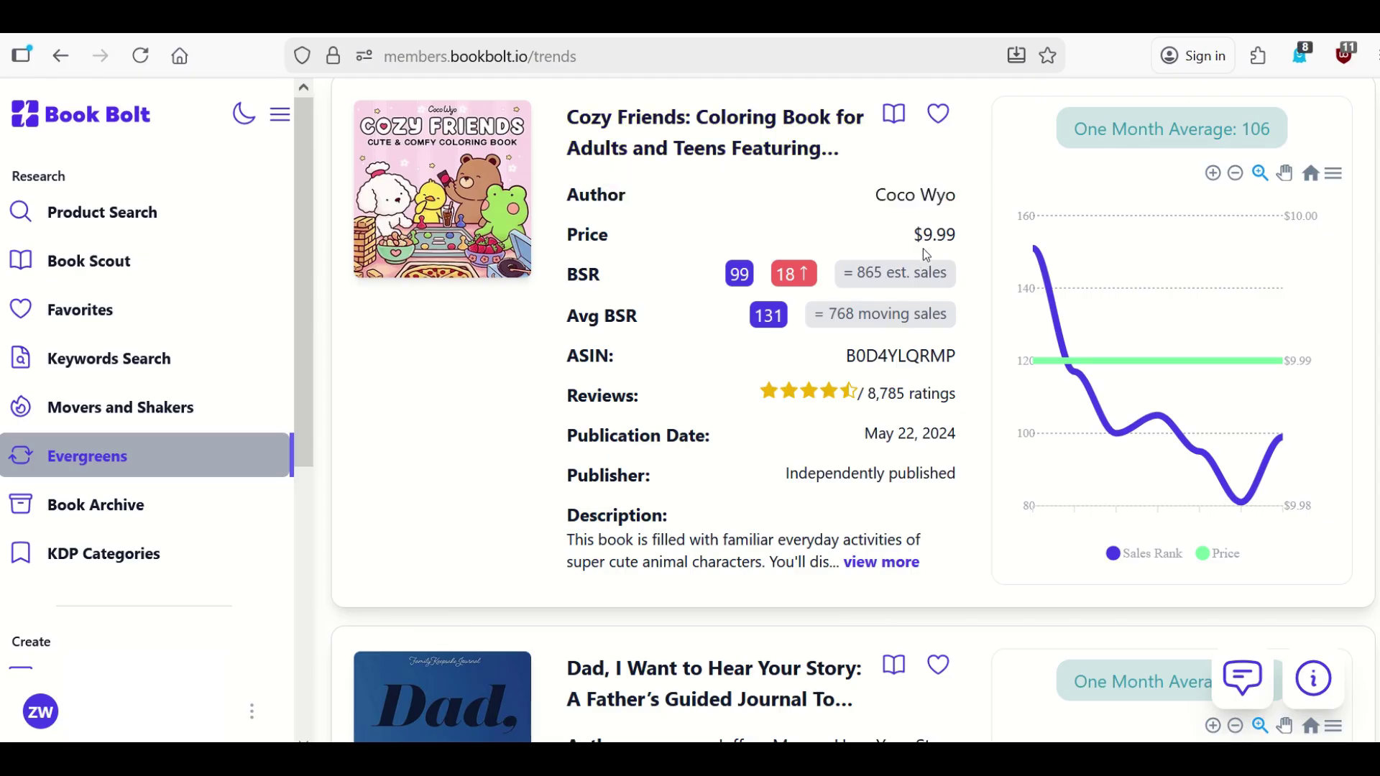
scroll(781, 370, "down", 6)
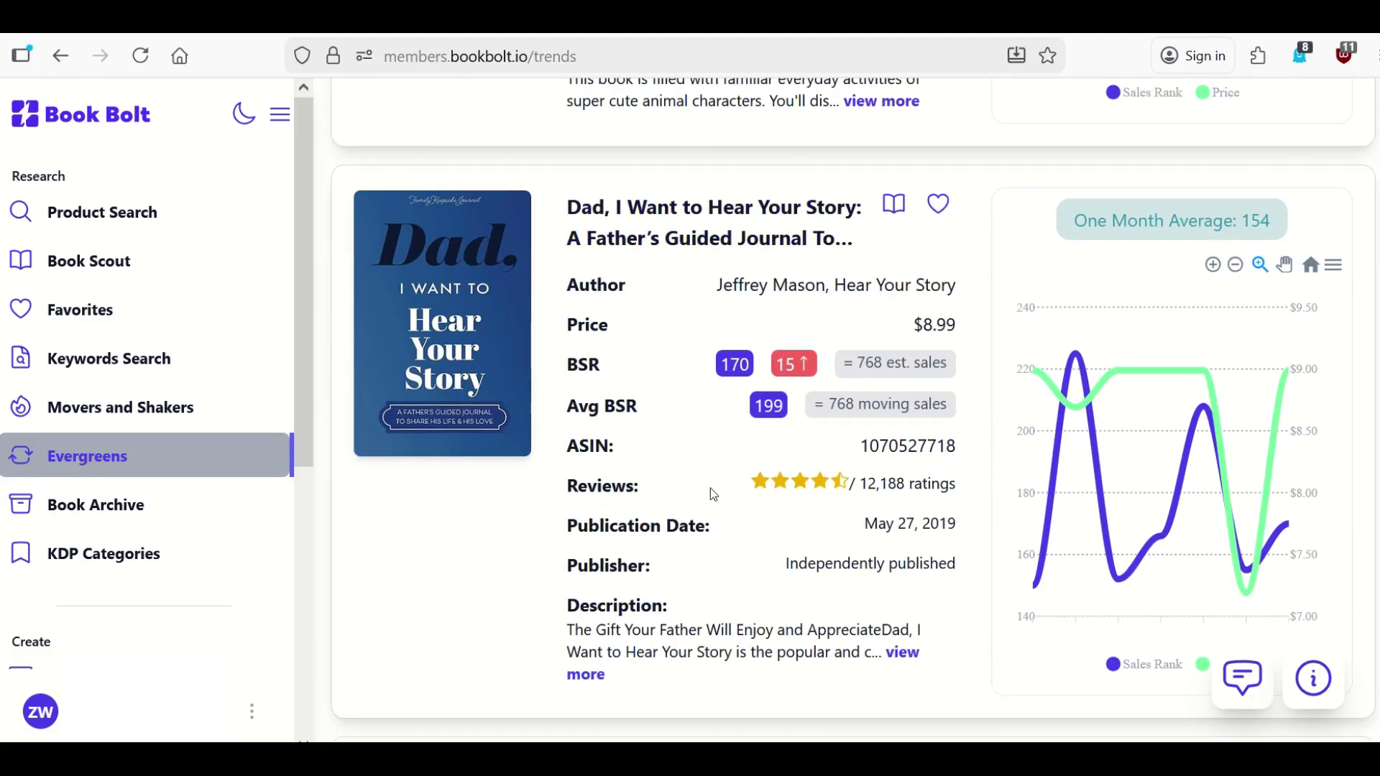
scroll(714, 495, "down", 8)
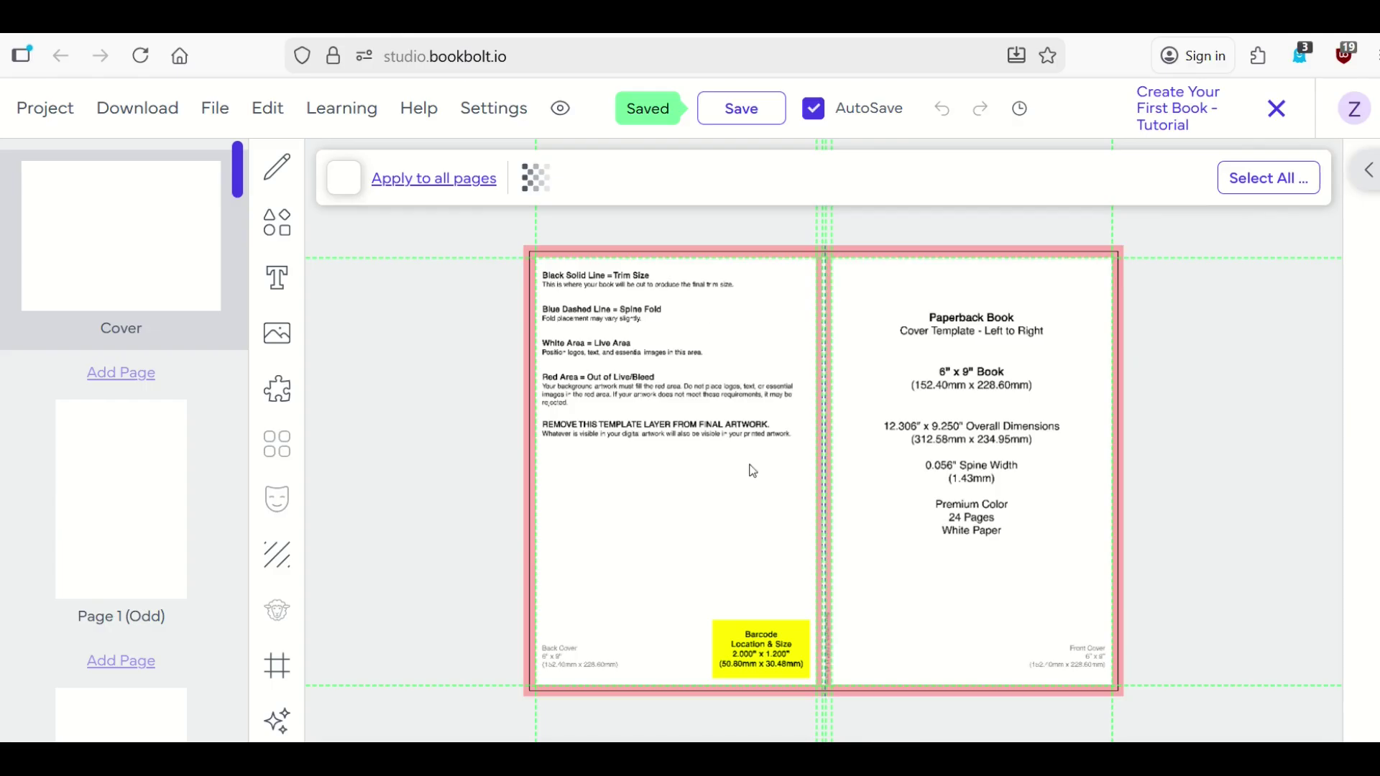
Step: Bring blank Page 6 onto the canvas from the page sidebar
scroll(171, 306, "down", 15)
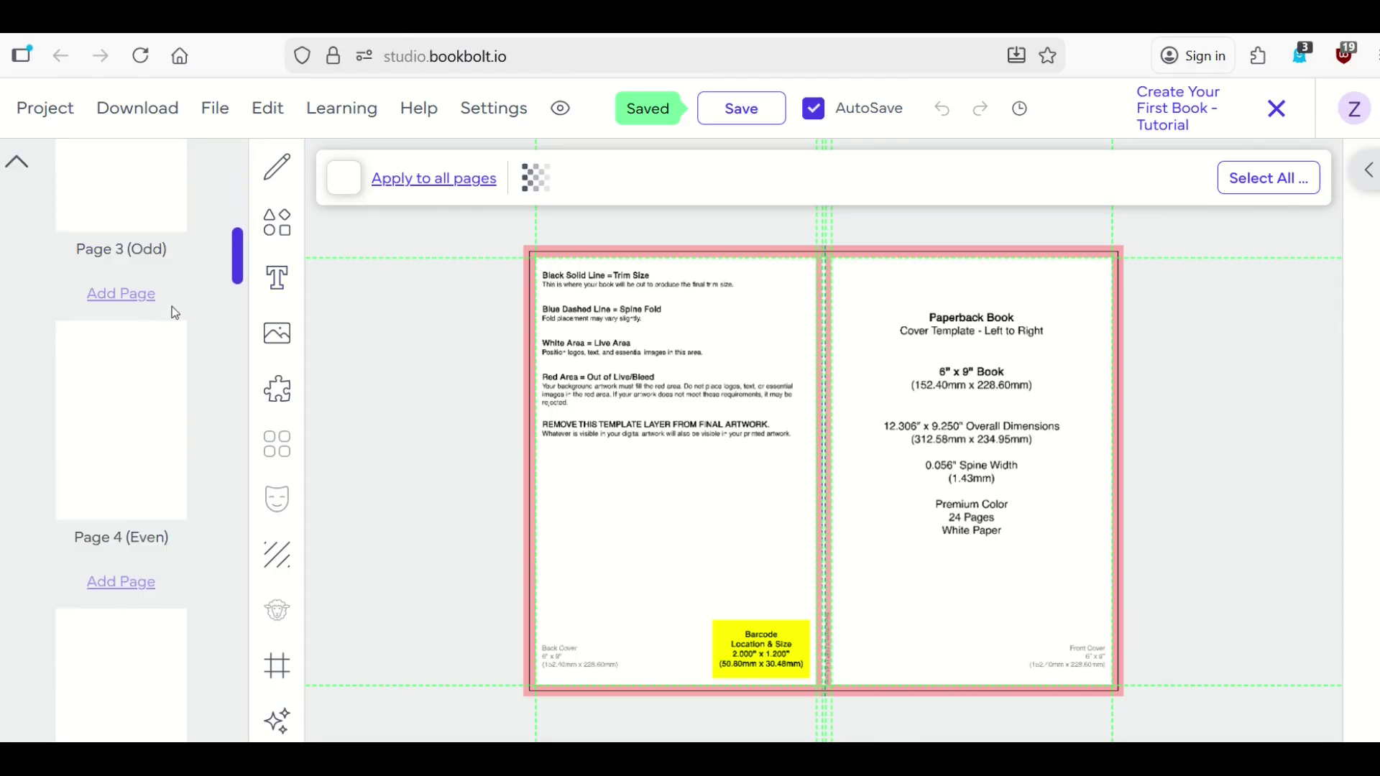
scroll(171, 313, "down", 5)
left_click(145, 357)
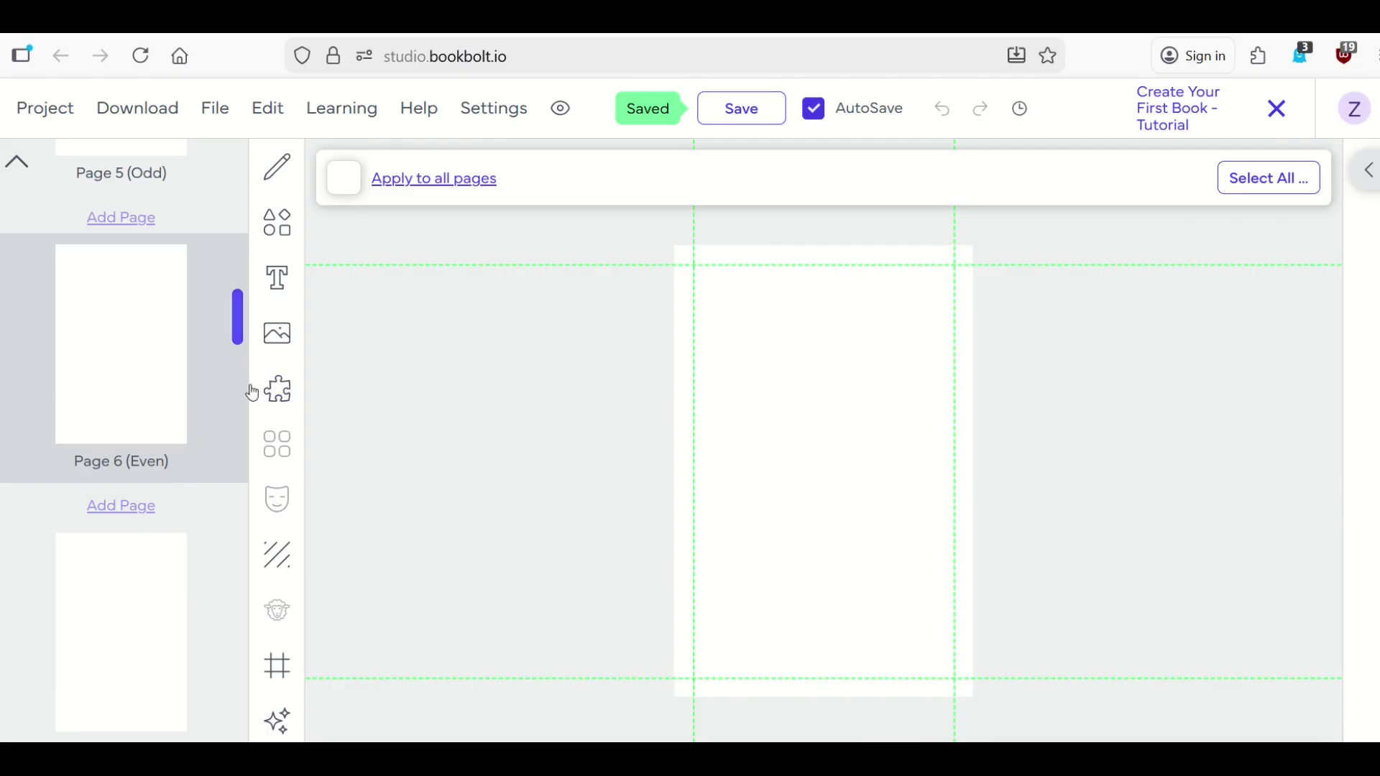
Step: Browse the interior templates library and close it without choosing a template
left_click(279, 391)
scroll(472, 432, "down", 2)
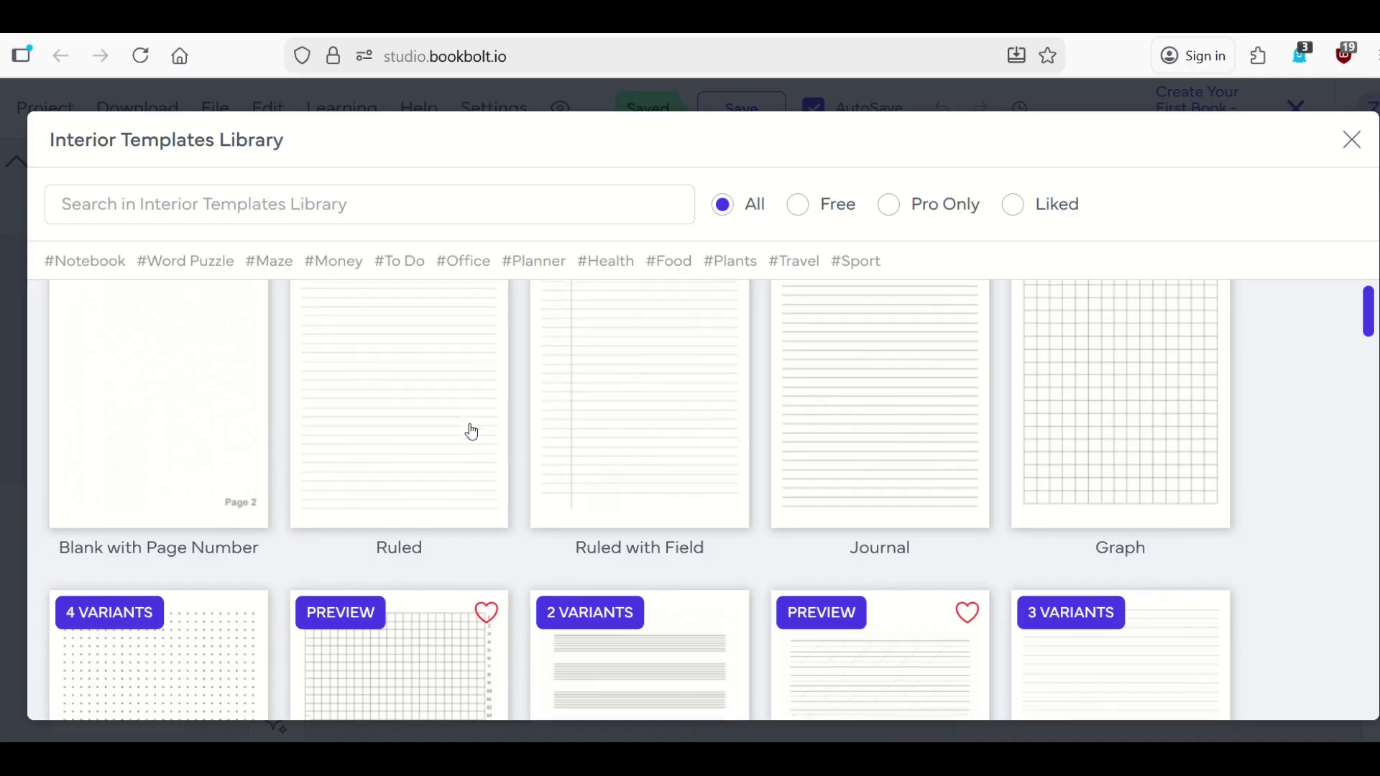
scroll(473, 432, "down", 8)
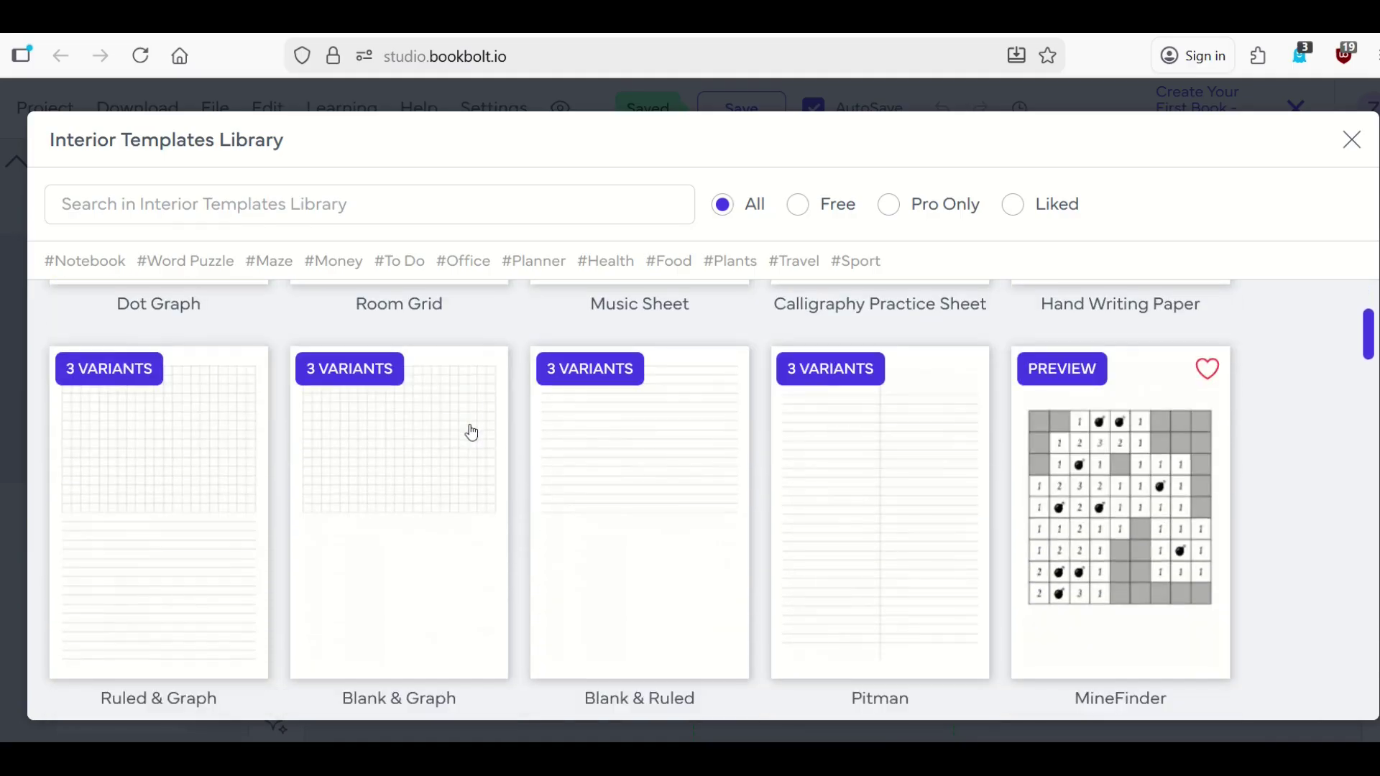
scroll(472, 432, "down", 8)
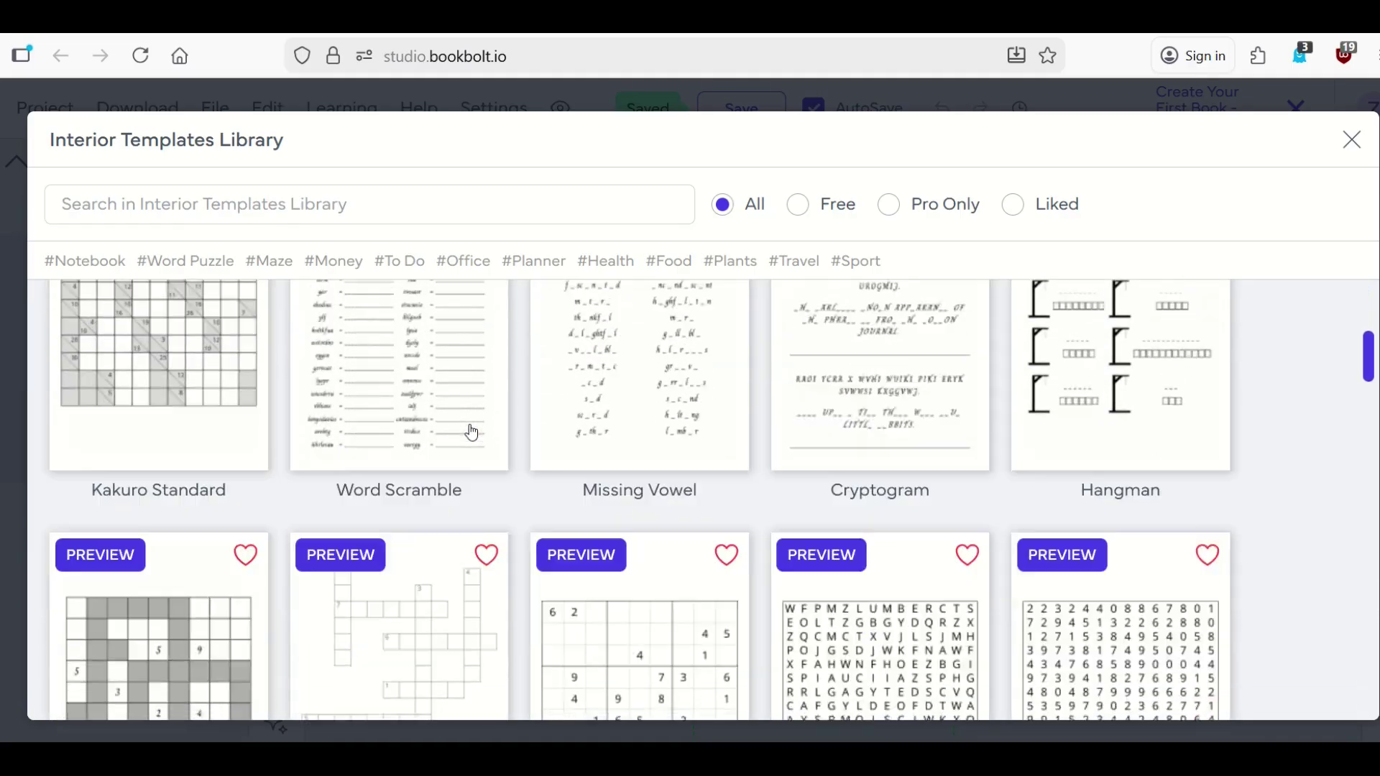
scroll(472, 432, "down", 5)
key("Escape")
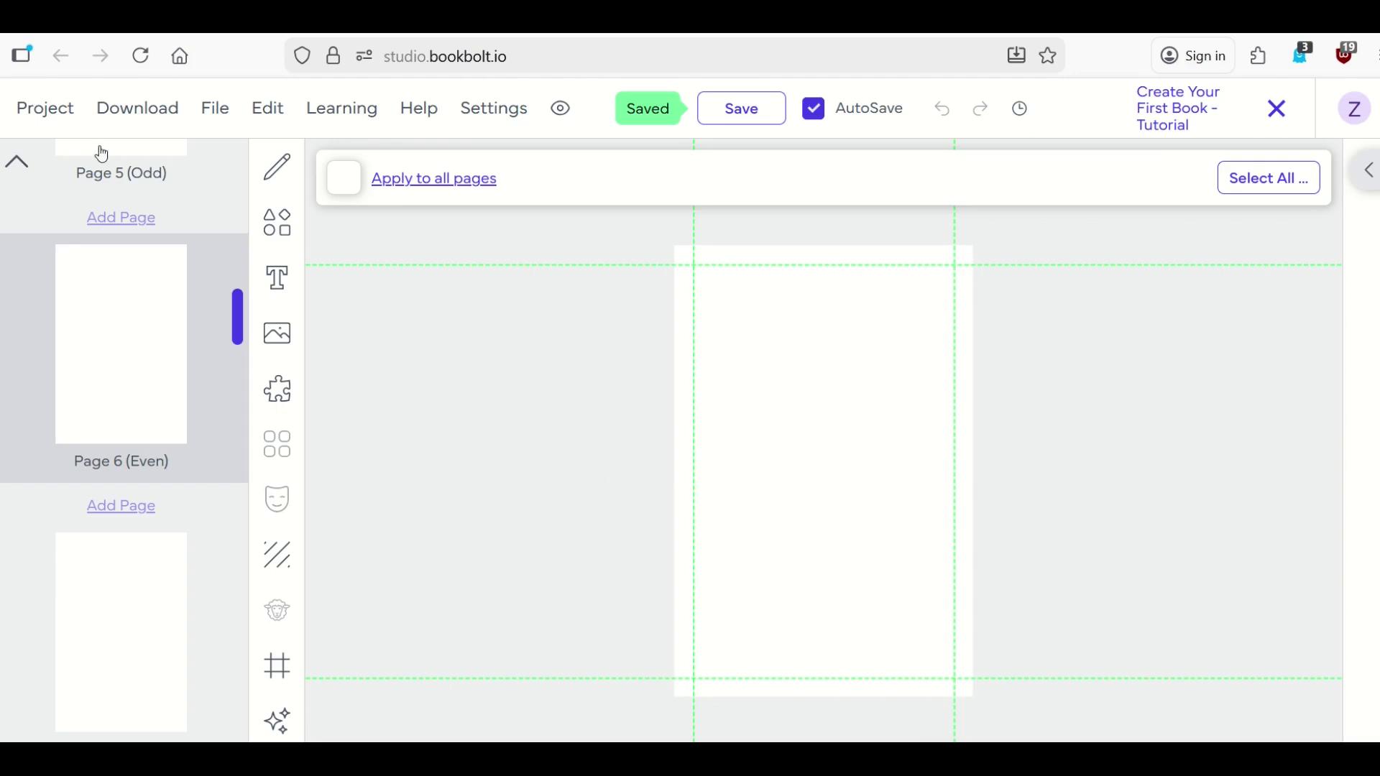
Step: Start a new AI Story Generator project named Smiley Cat
left_click(64, 120)
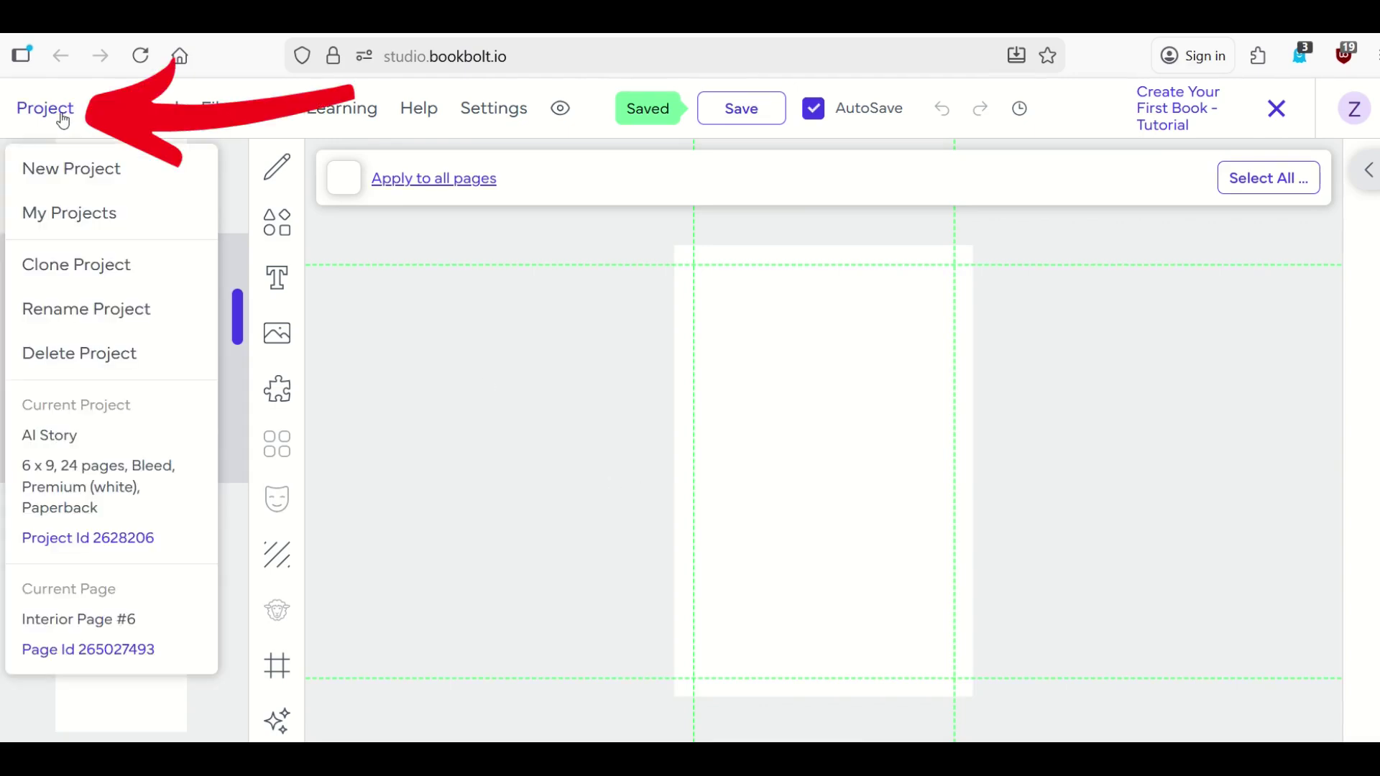
left_click(61, 171)
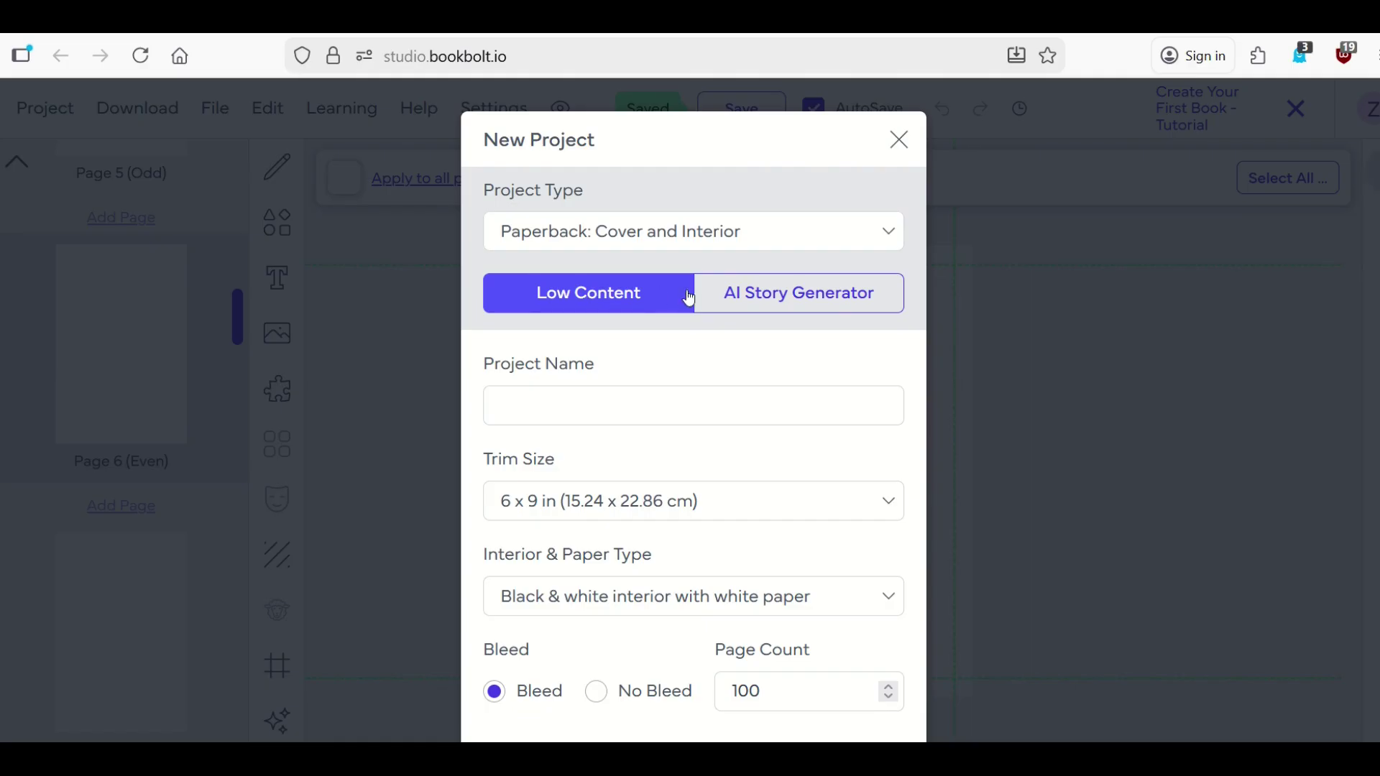
left_click(825, 300)
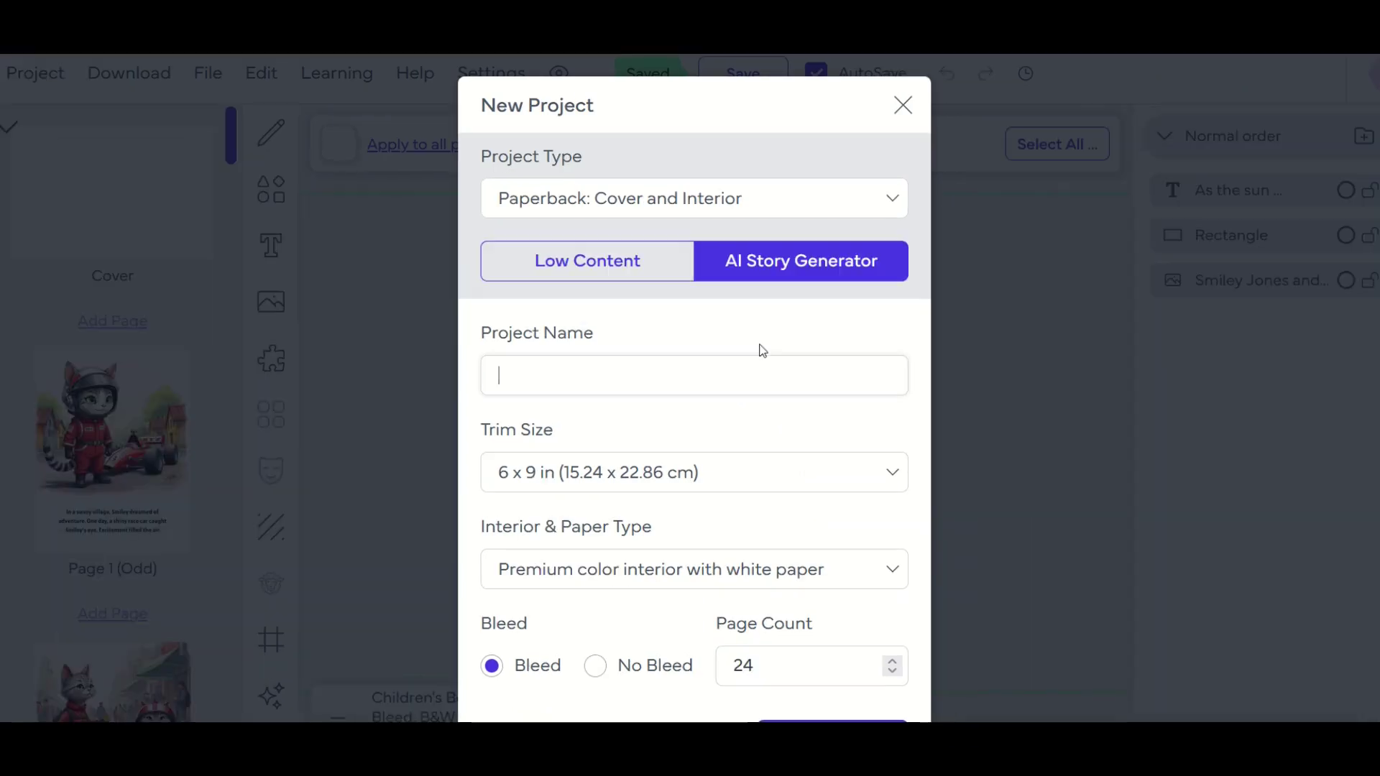
type("Smiley Cat")
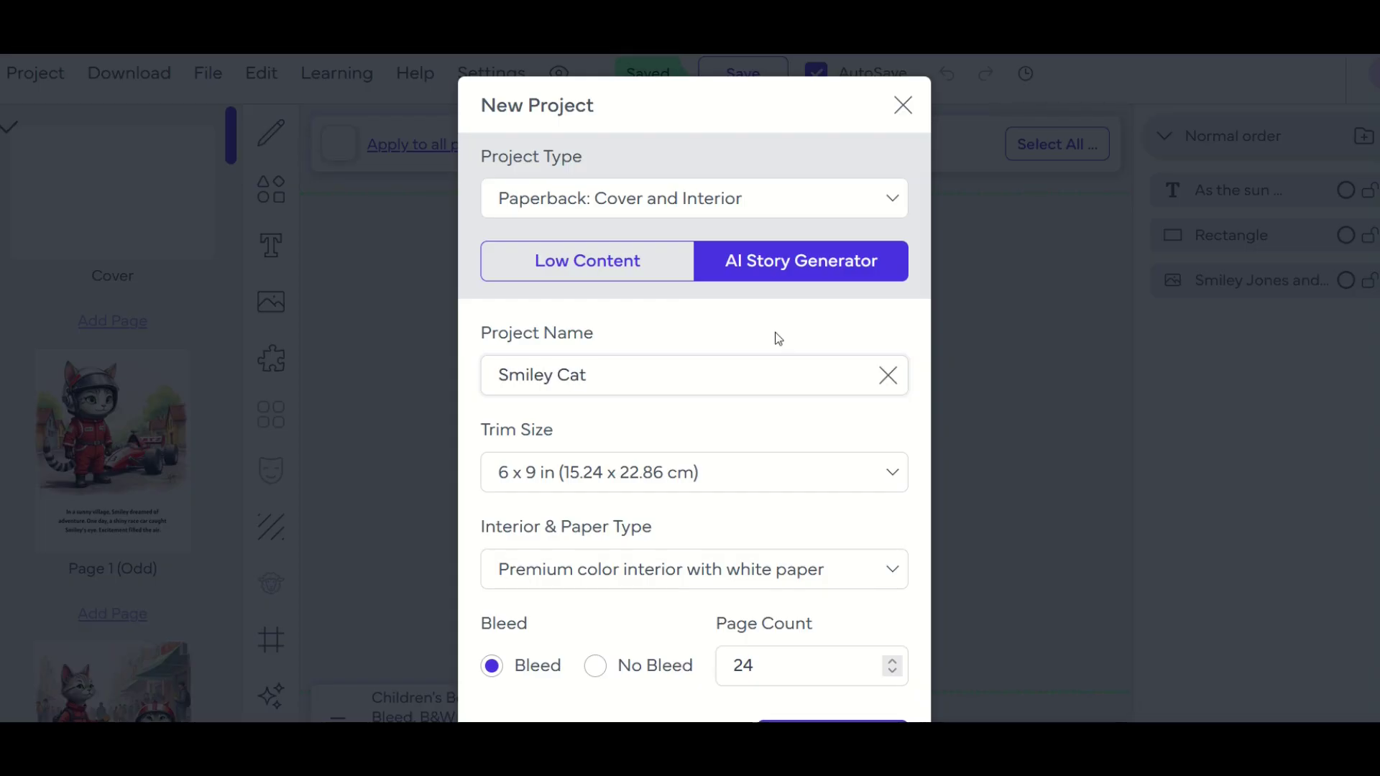
Step: Set the project's trim size to 8.5 x 11 in
scroll(780, 485, "down", 1)
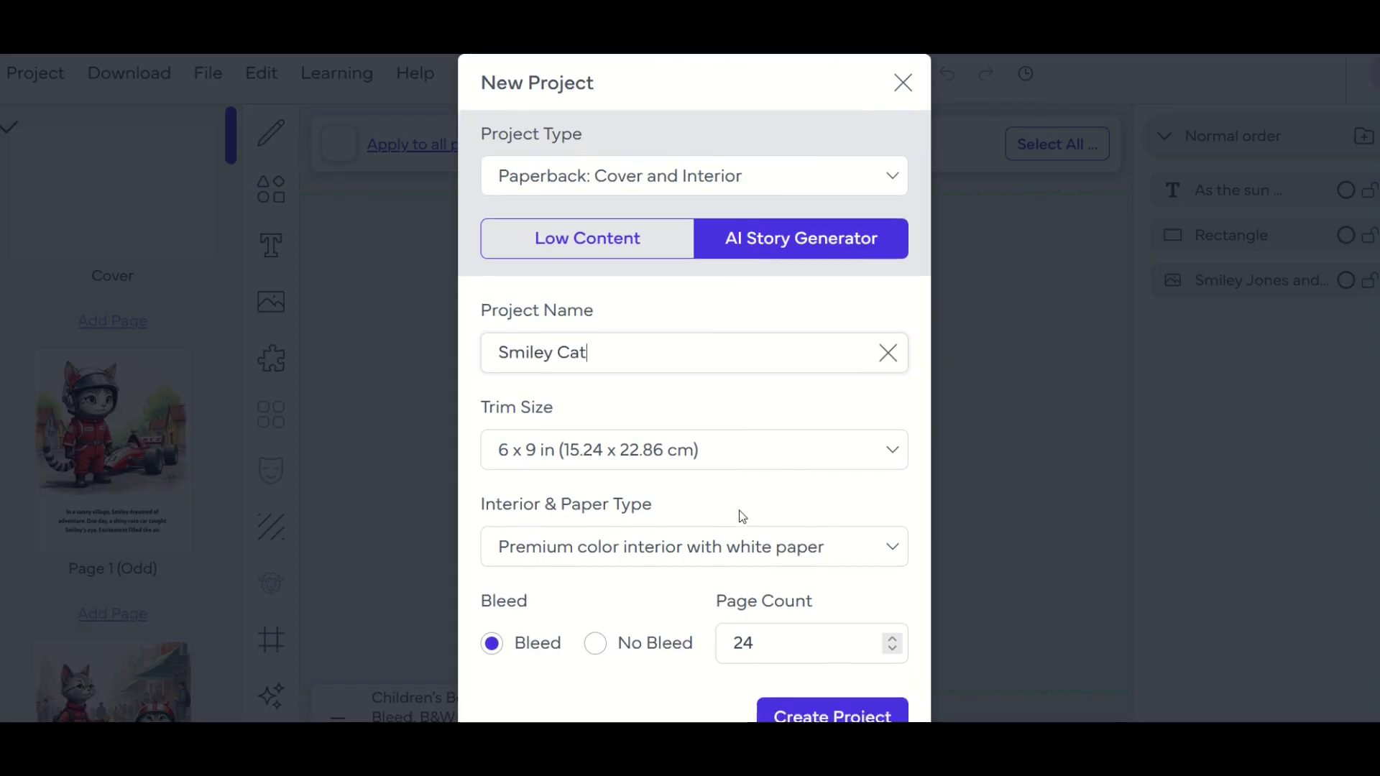
left_click(622, 388)
scroll(555, 519, "down", 5)
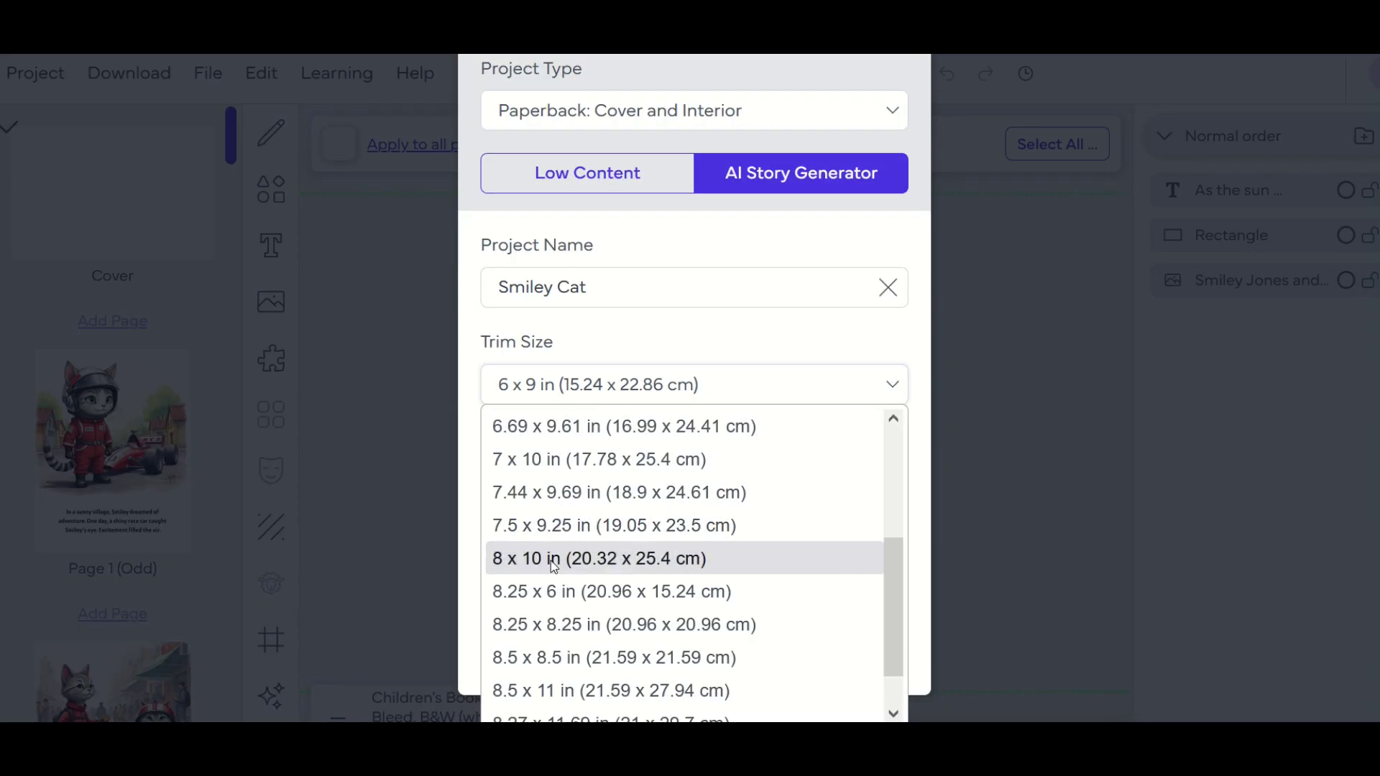
left_click(554, 642)
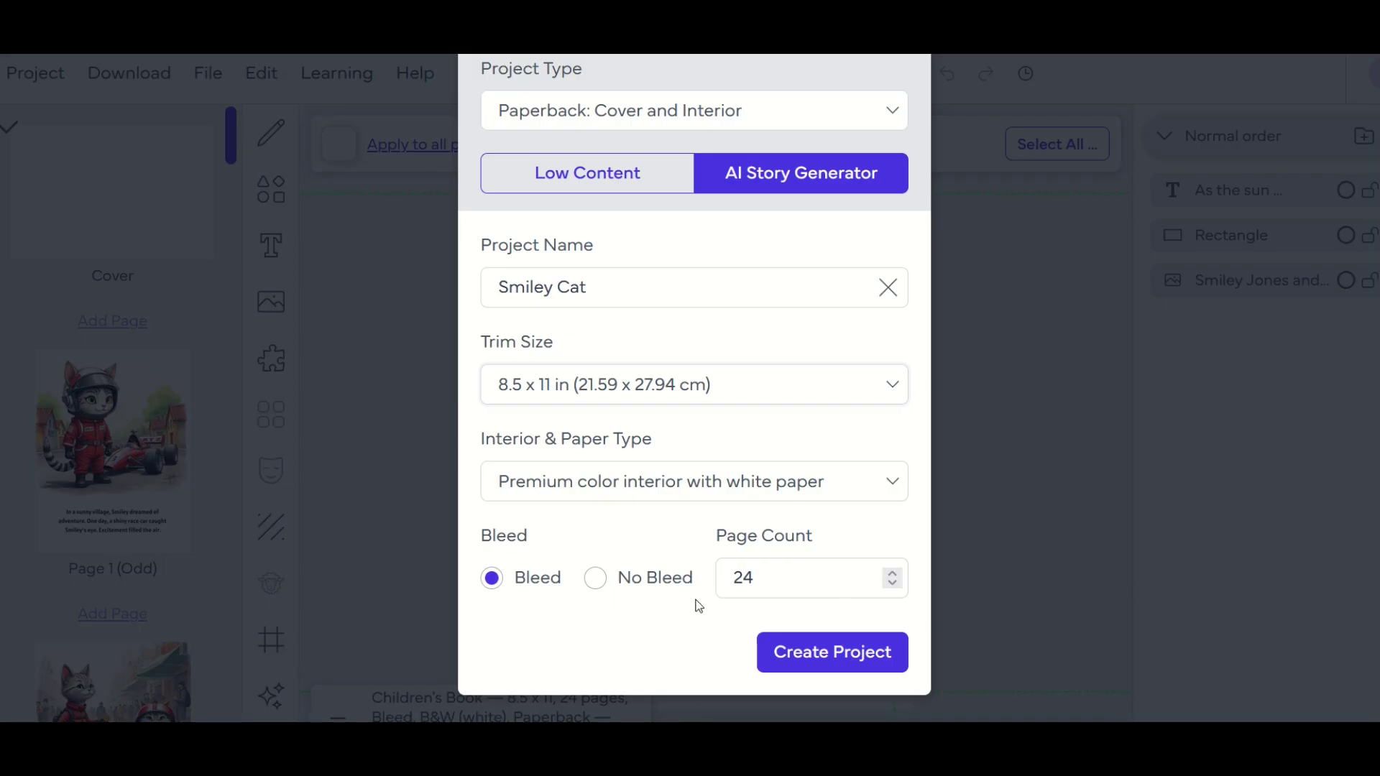
Step: Create the project, keeping the illustration-above-text layout and English as the story language
left_click(791, 652)
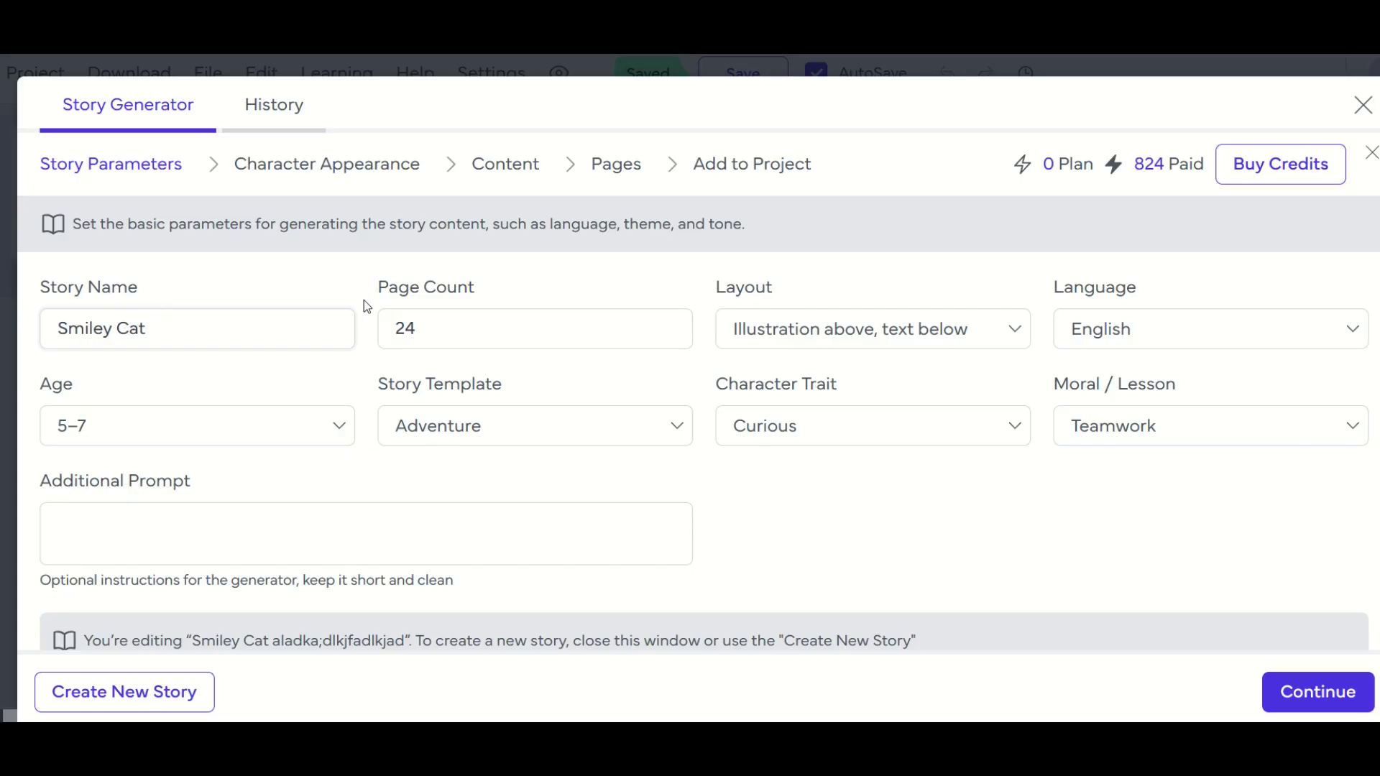
left_click(1014, 335)
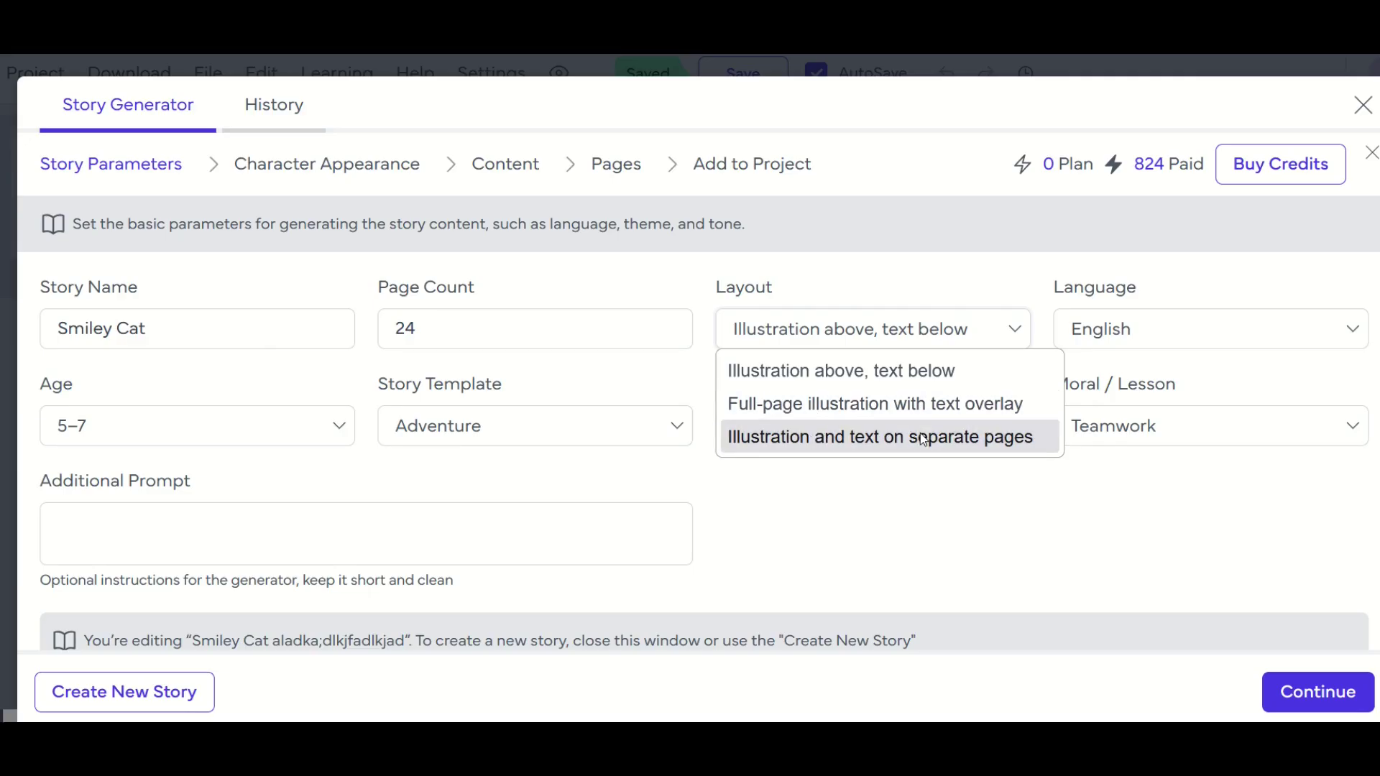
left_click(803, 370)
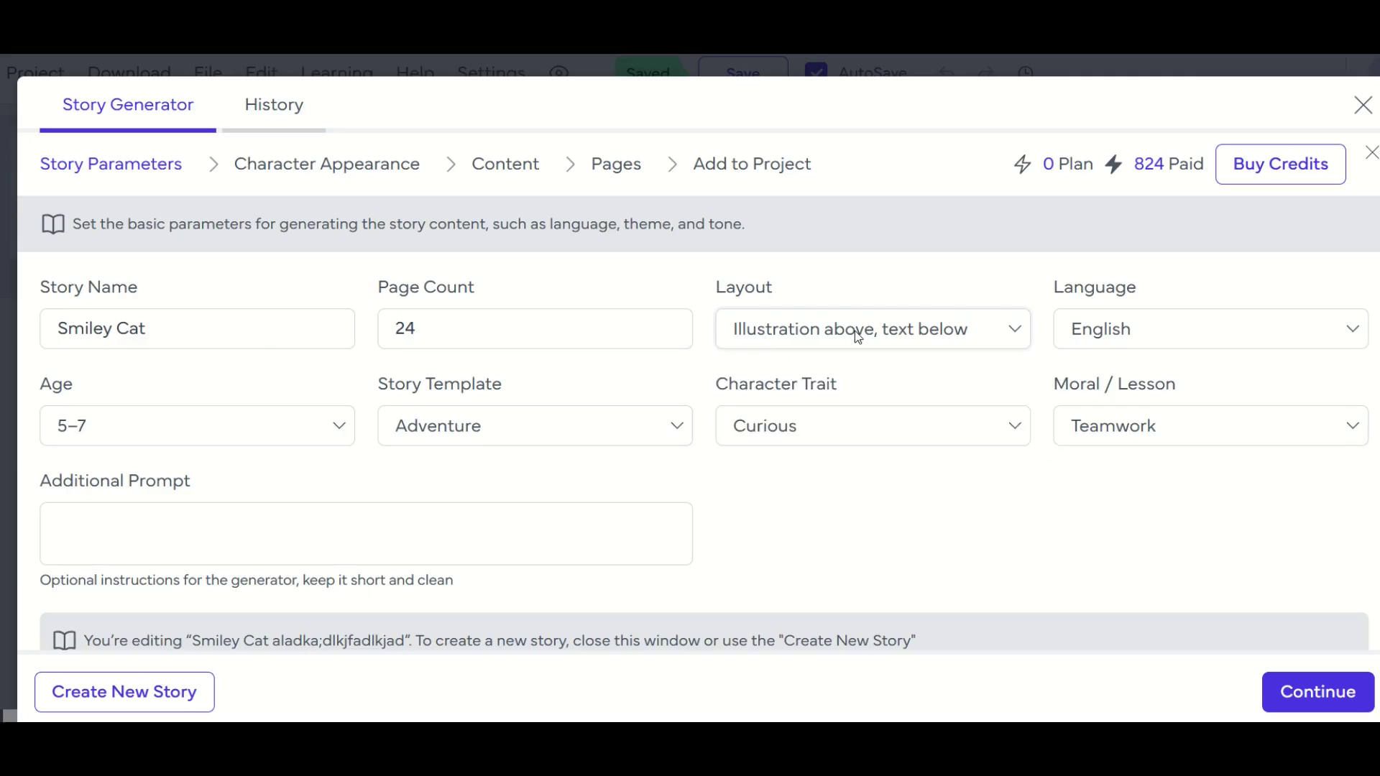
left_click(1098, 335)
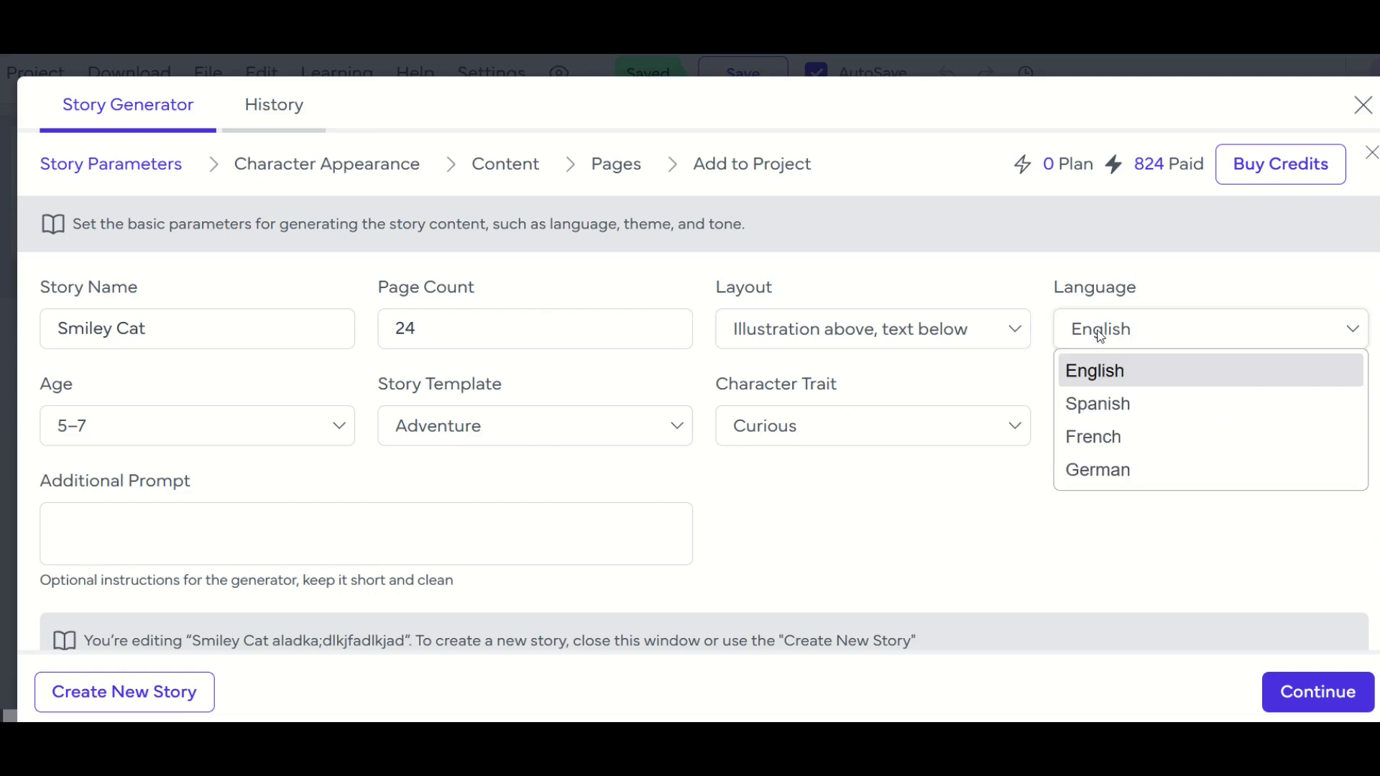
left_click(639, 361)
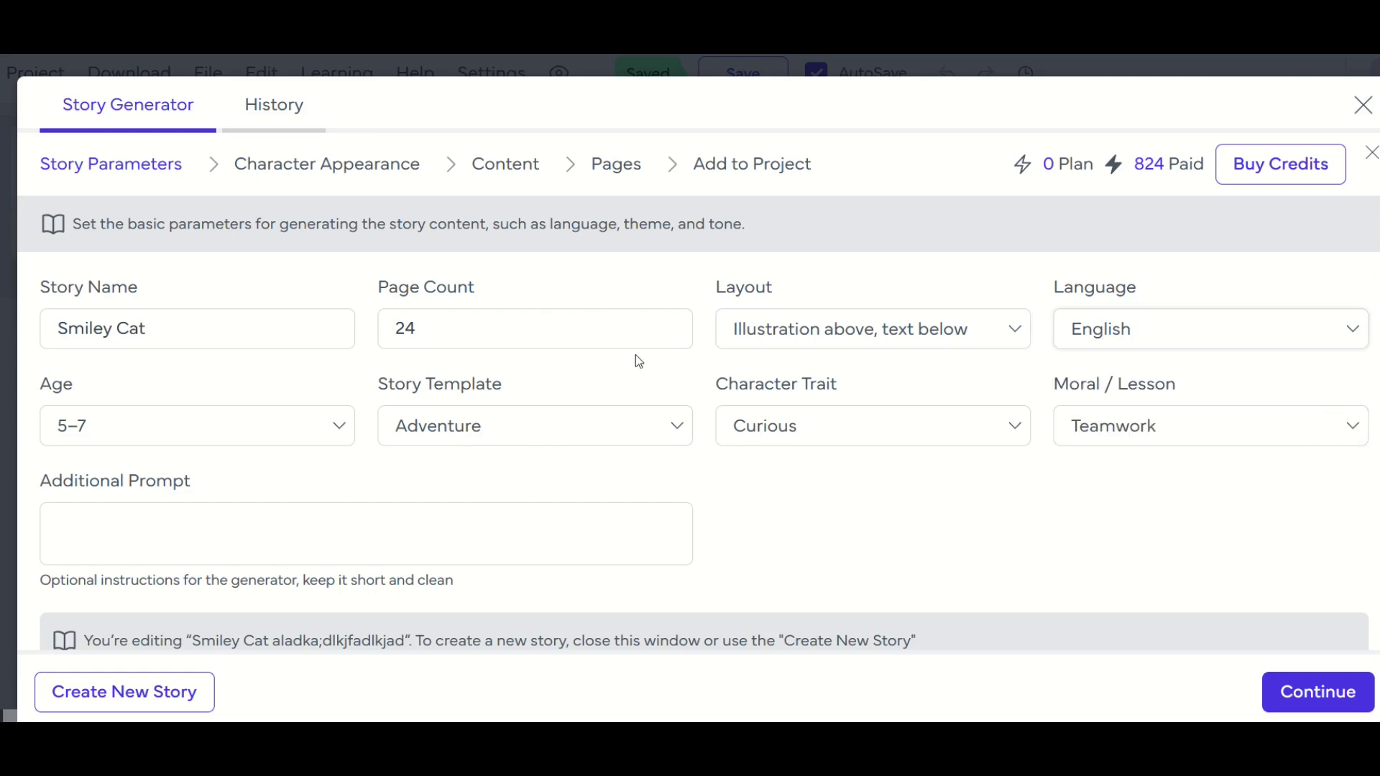
left_click(286, 424)
Step: Make the story a Fairy Tale with a Smart hero and a Self-confidence lesson
left_click(364, 381)
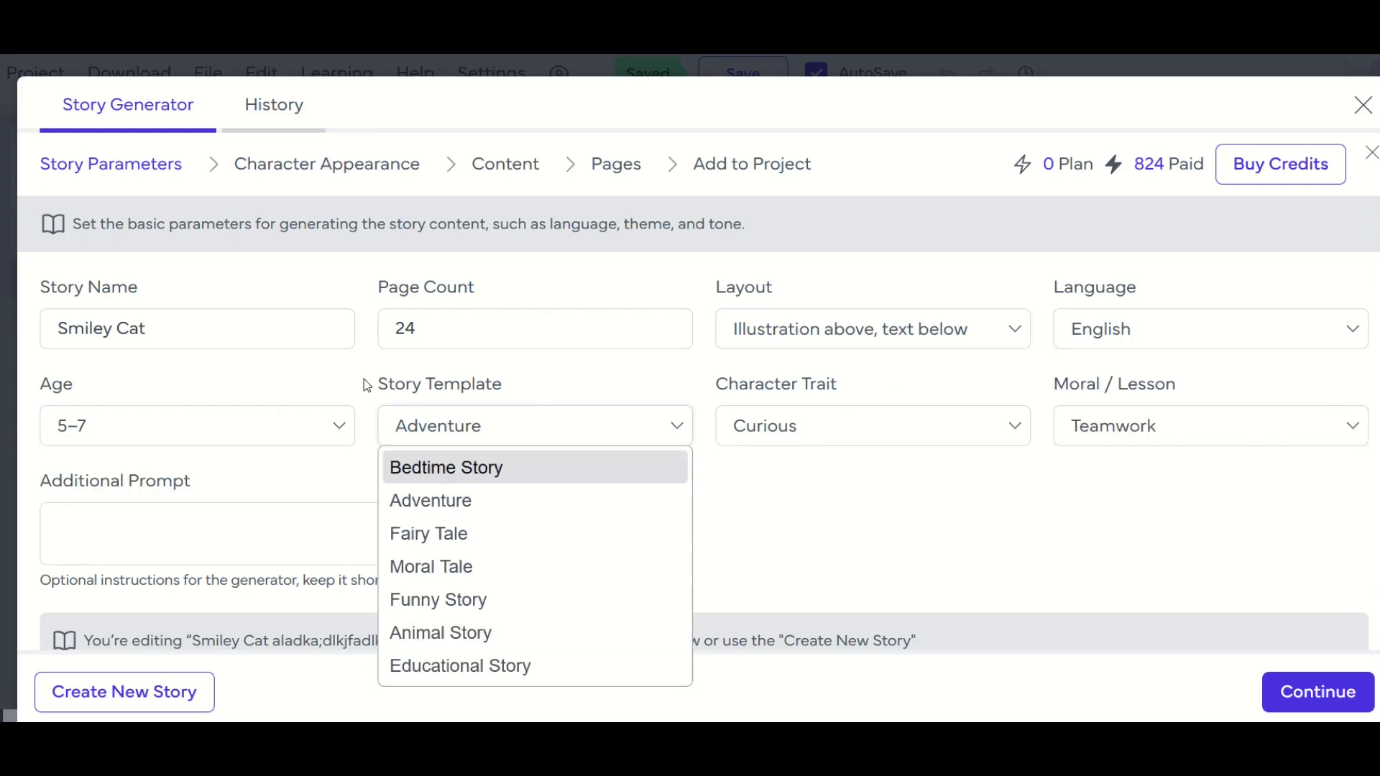
left_click(433, 534)
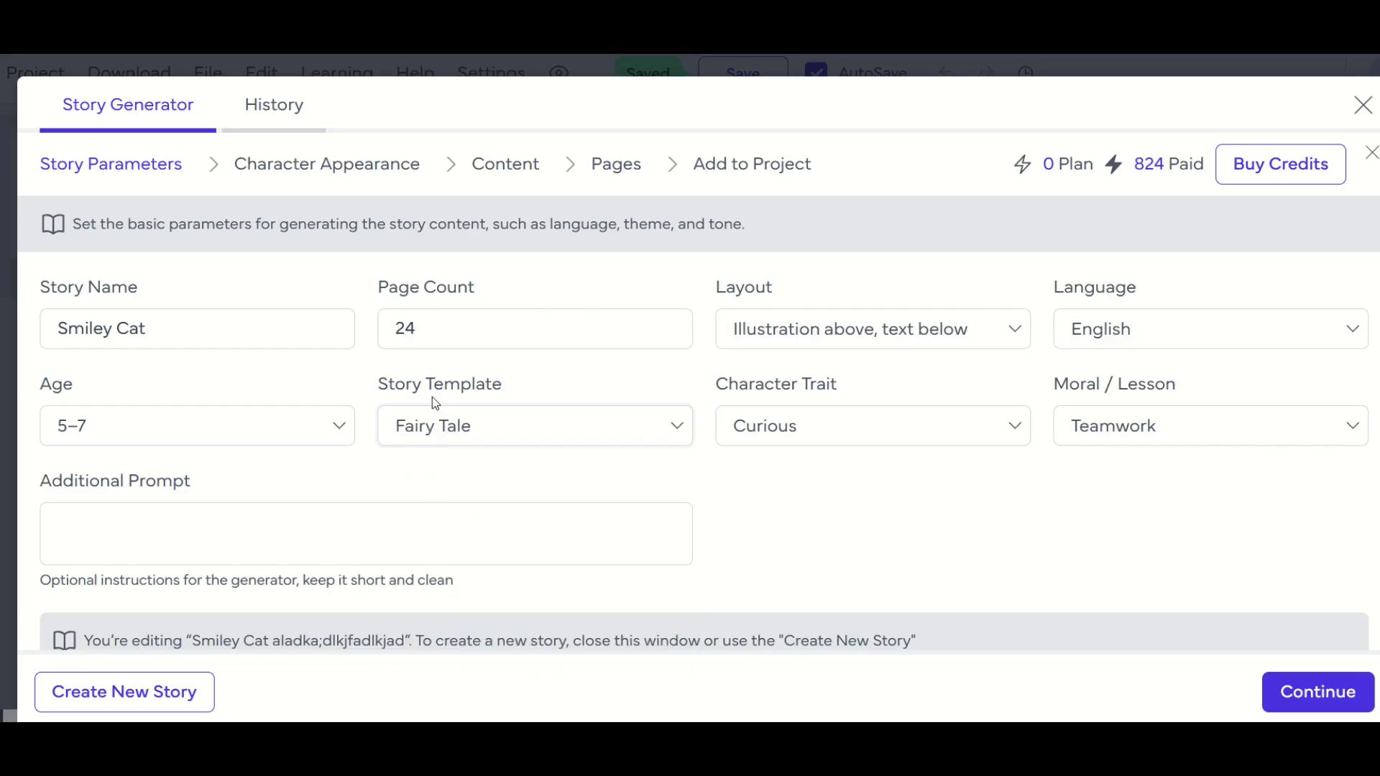
left_click(769, 430)
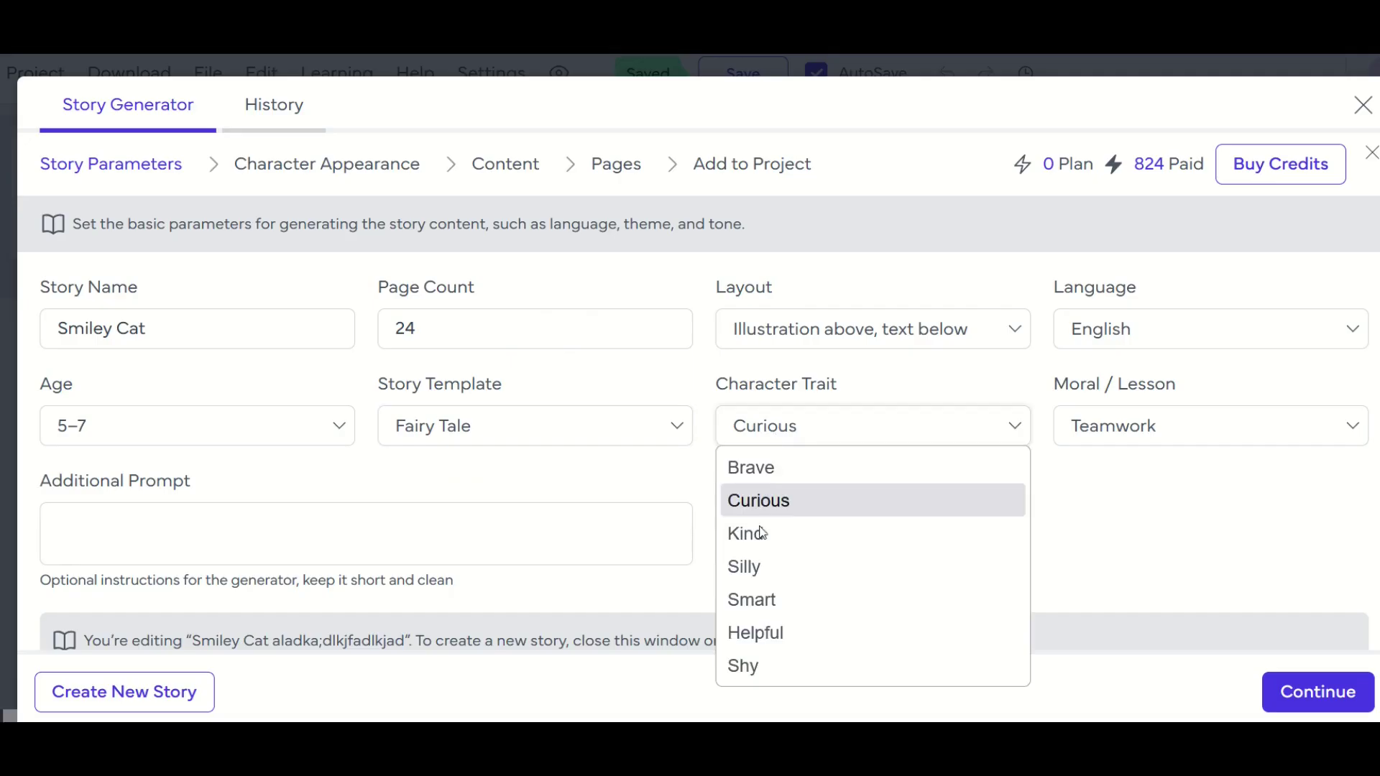
left_click(752, 598)
left_click(1143, 432)
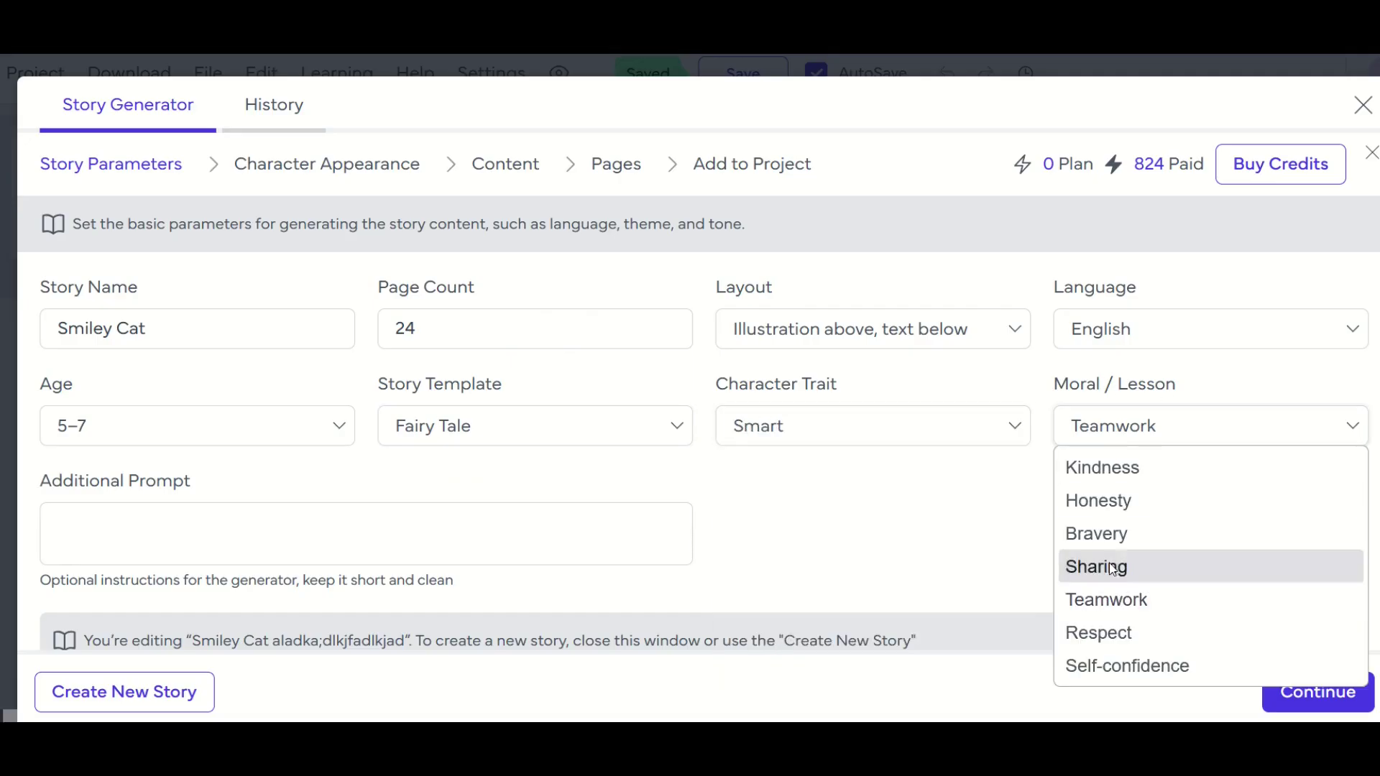
left_click(1134, 665)
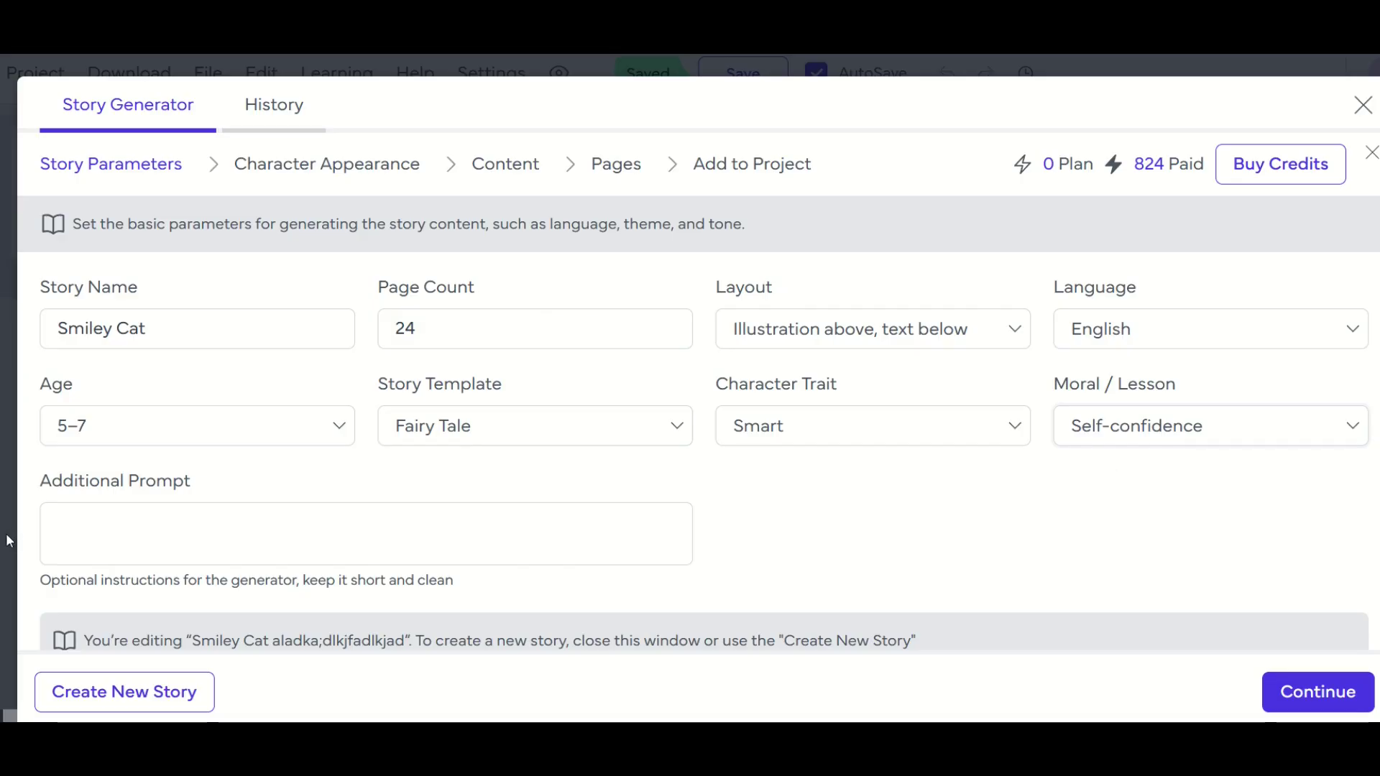
Step: Paste the race-car story idea as an extra prompt and continue to character appearance
left_click(45, 529)
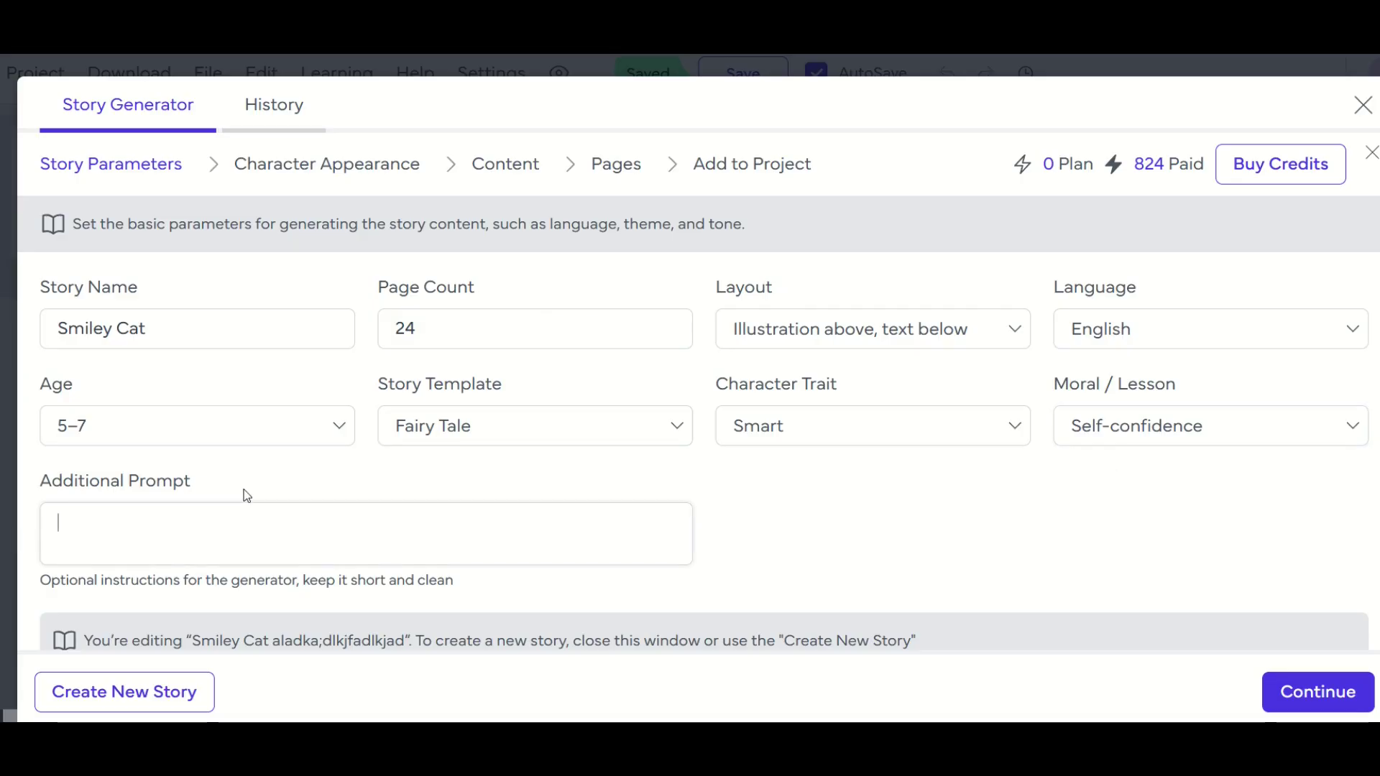
type("Cat buys a race car and drives it through a magical kingdom")
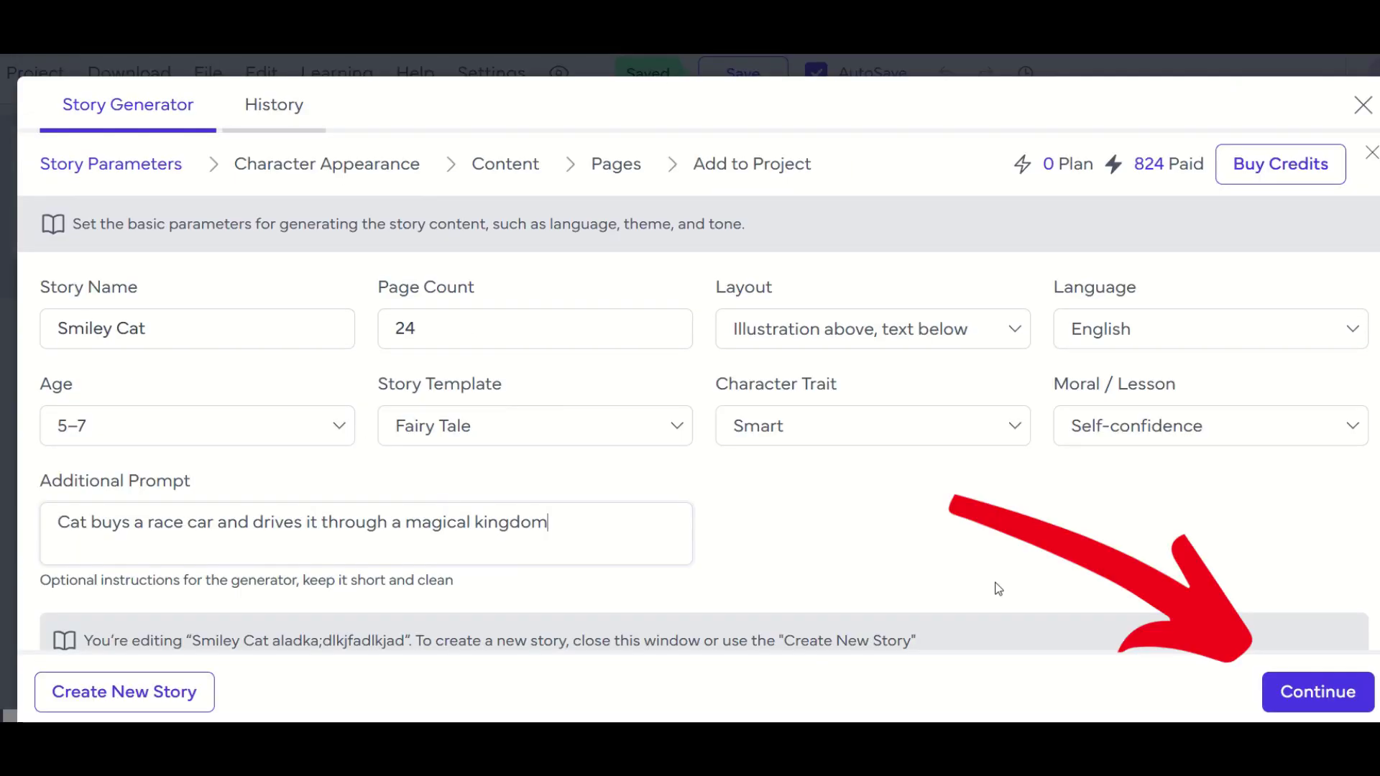
left_click(1293, 691)
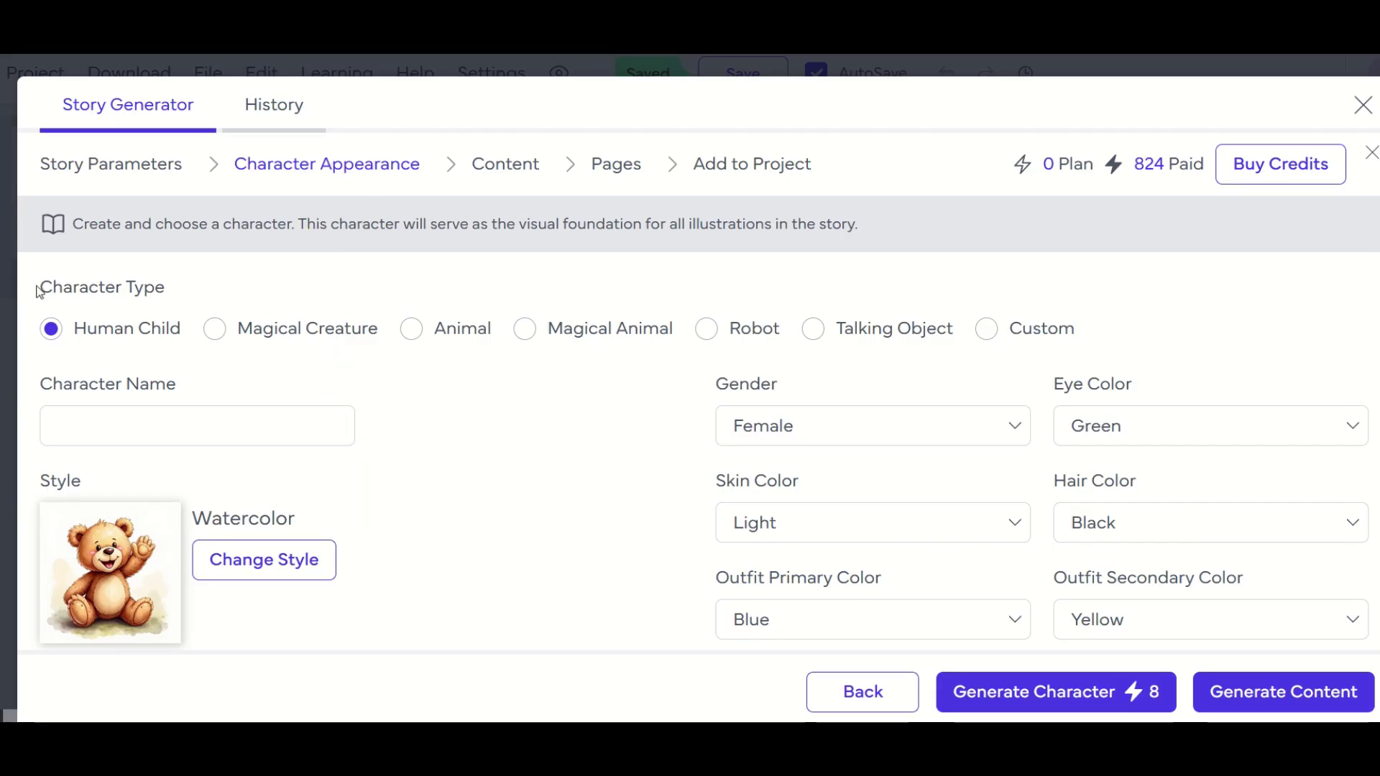
Step: Make the main character a gray cat
left_click(407, 332)
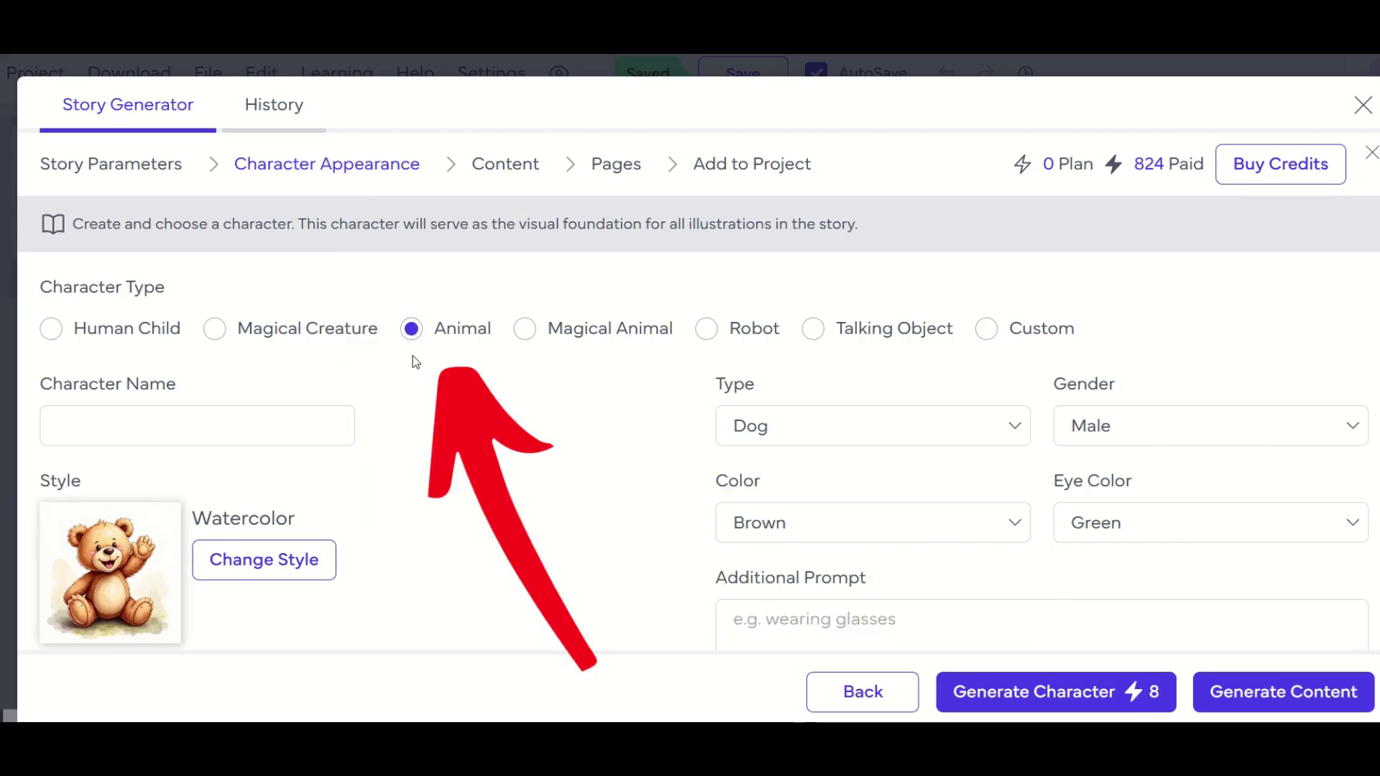
left_click(740, 434)
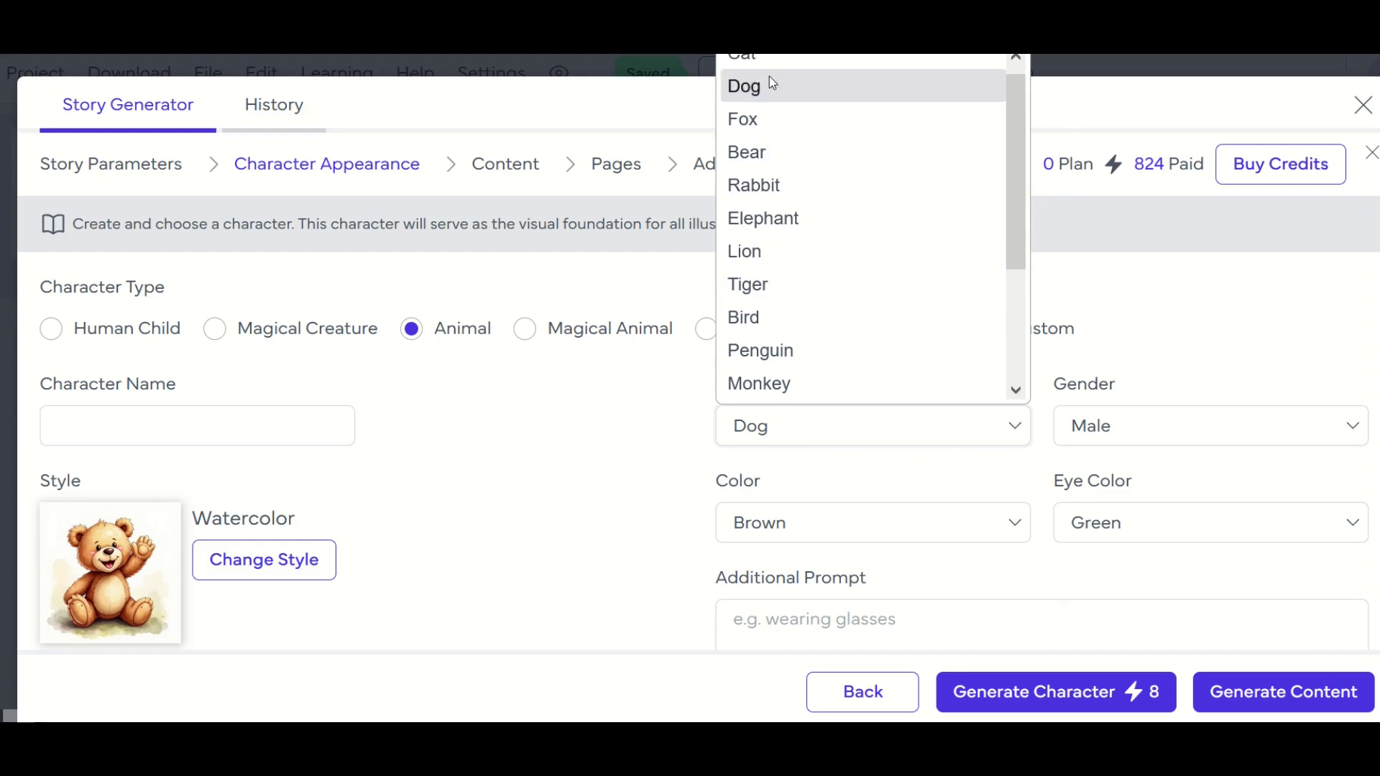
left_click(768, 57)
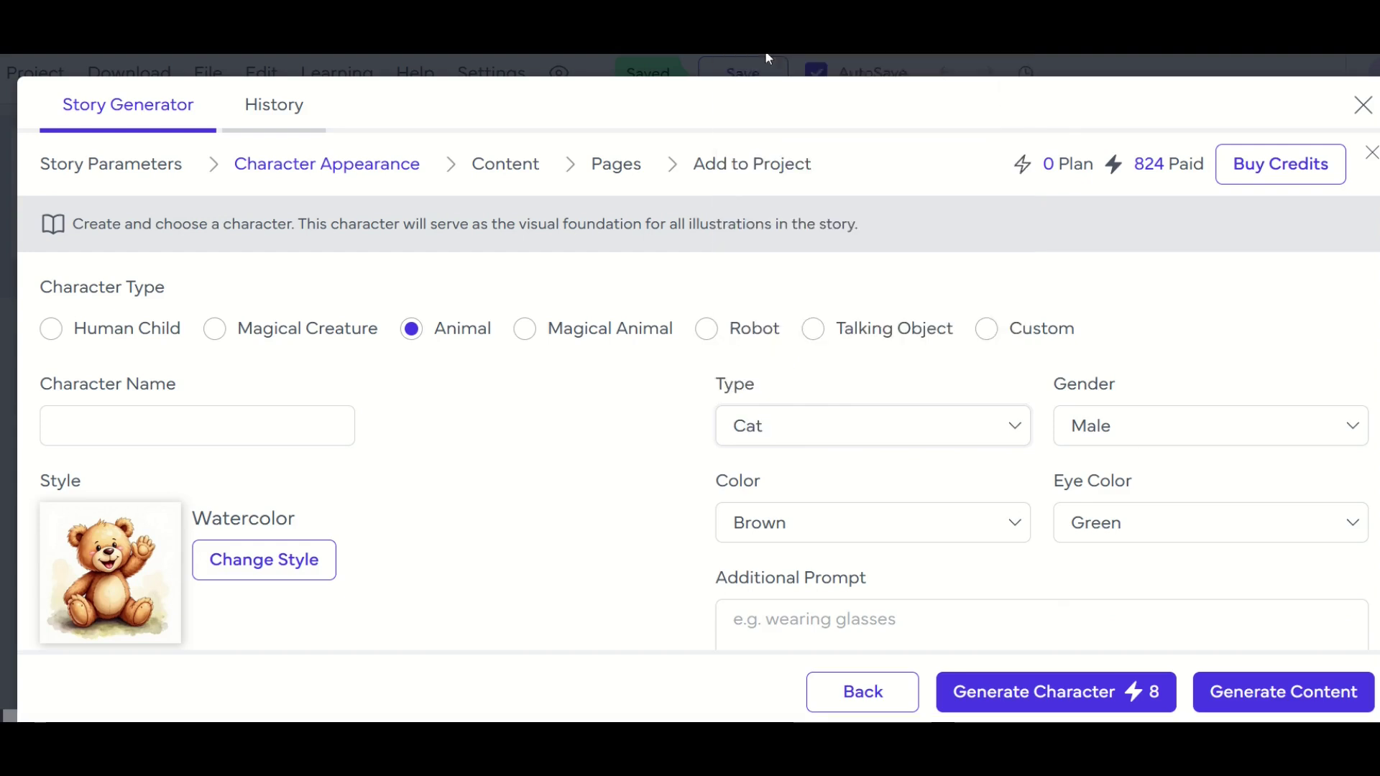
left_click(834, 532)
left_click(747, 350)
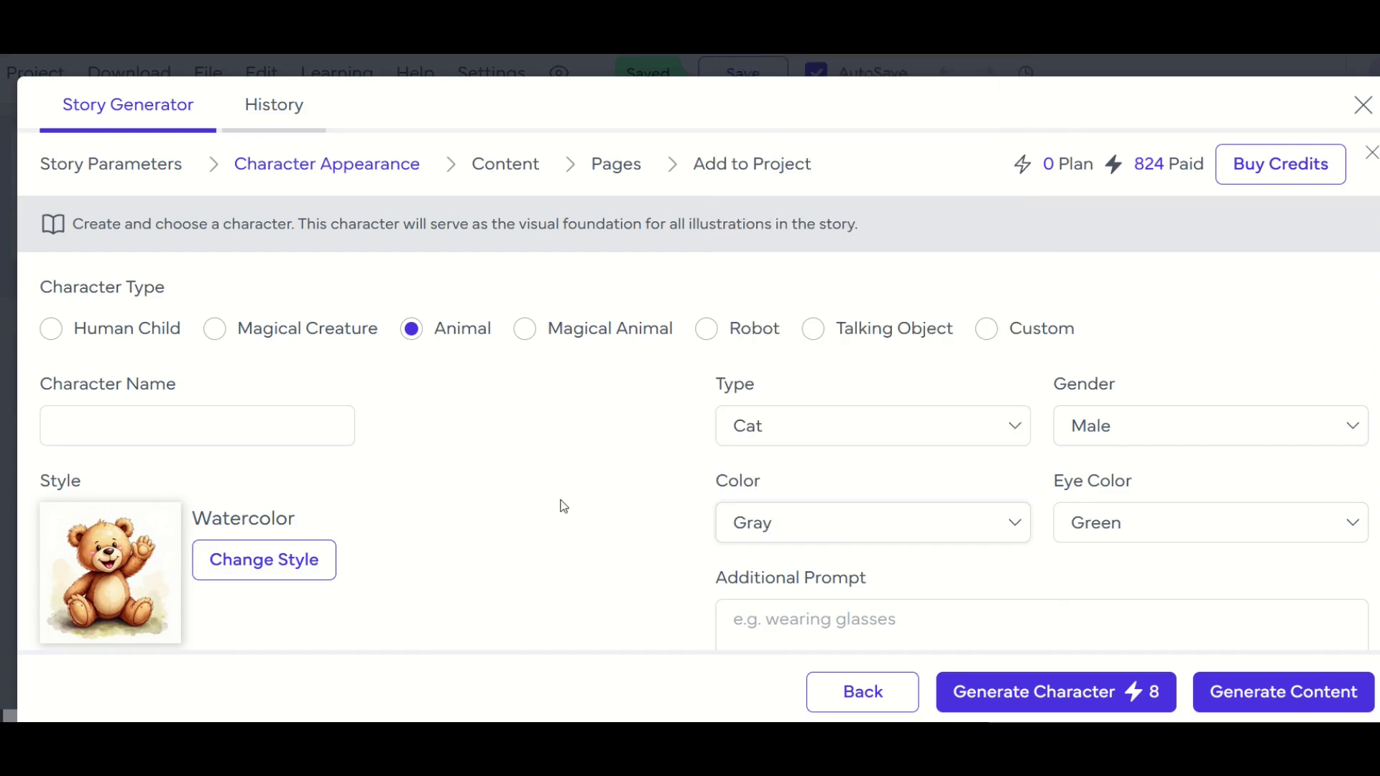
Step: Describe the character as a race car driver and name it Smiley
scroll(564, 508, "down", 2)
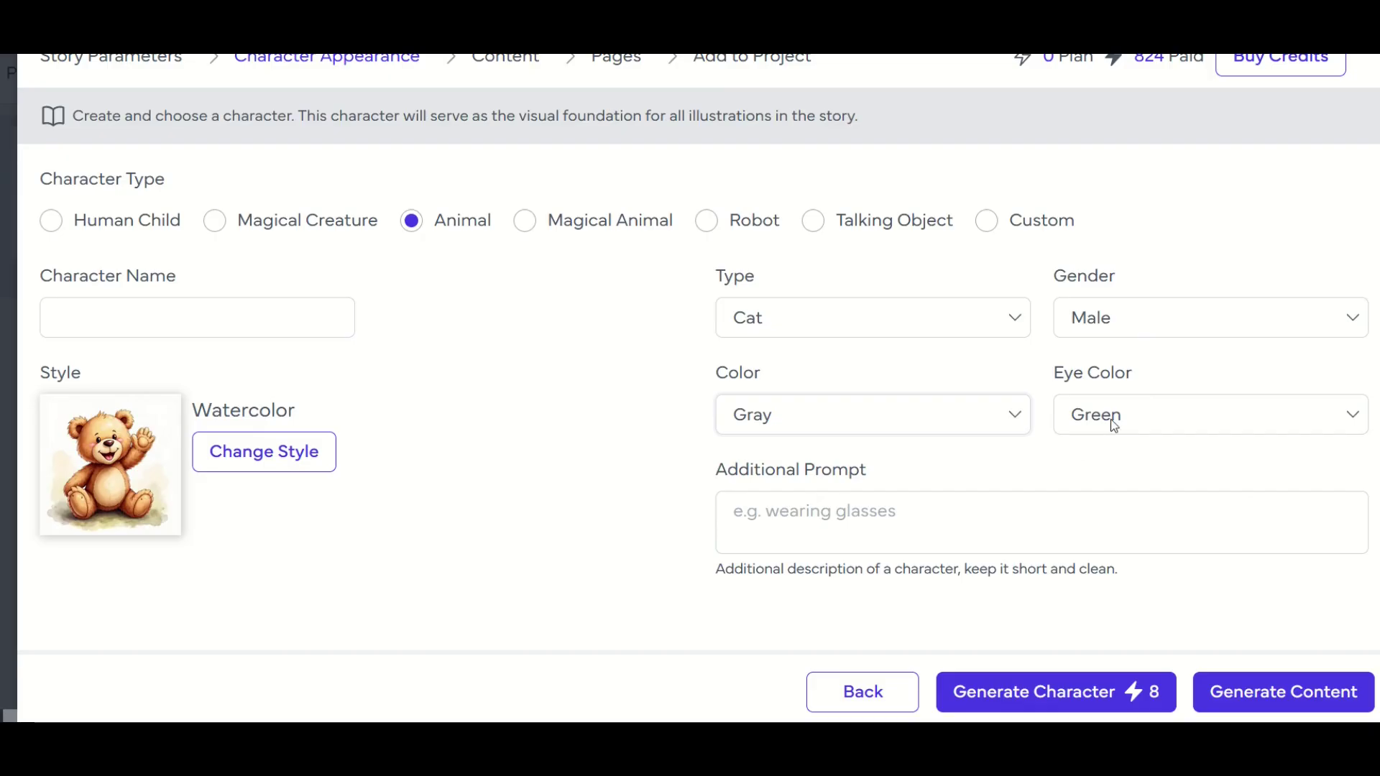
left_click(785, 524)
type("race car")
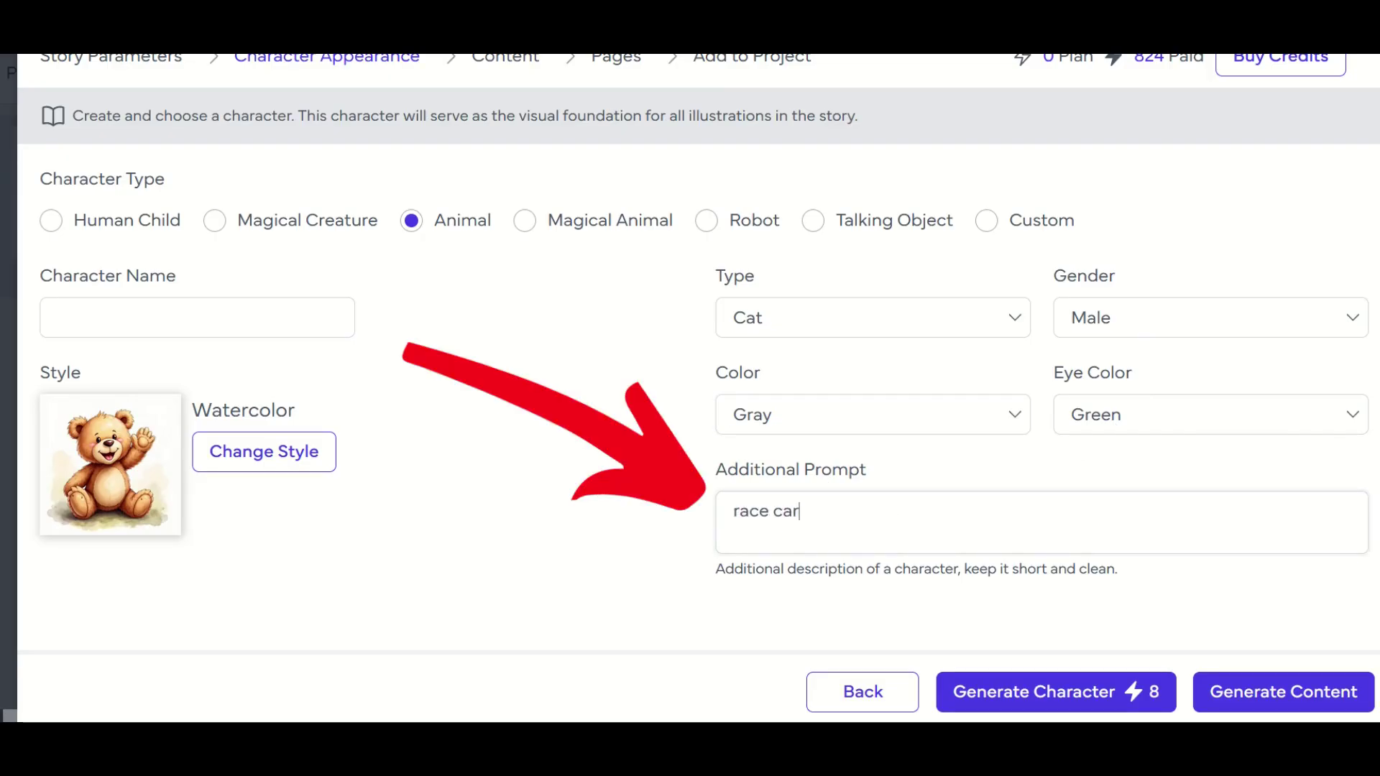
type(" driver")
left_click(175, 320)
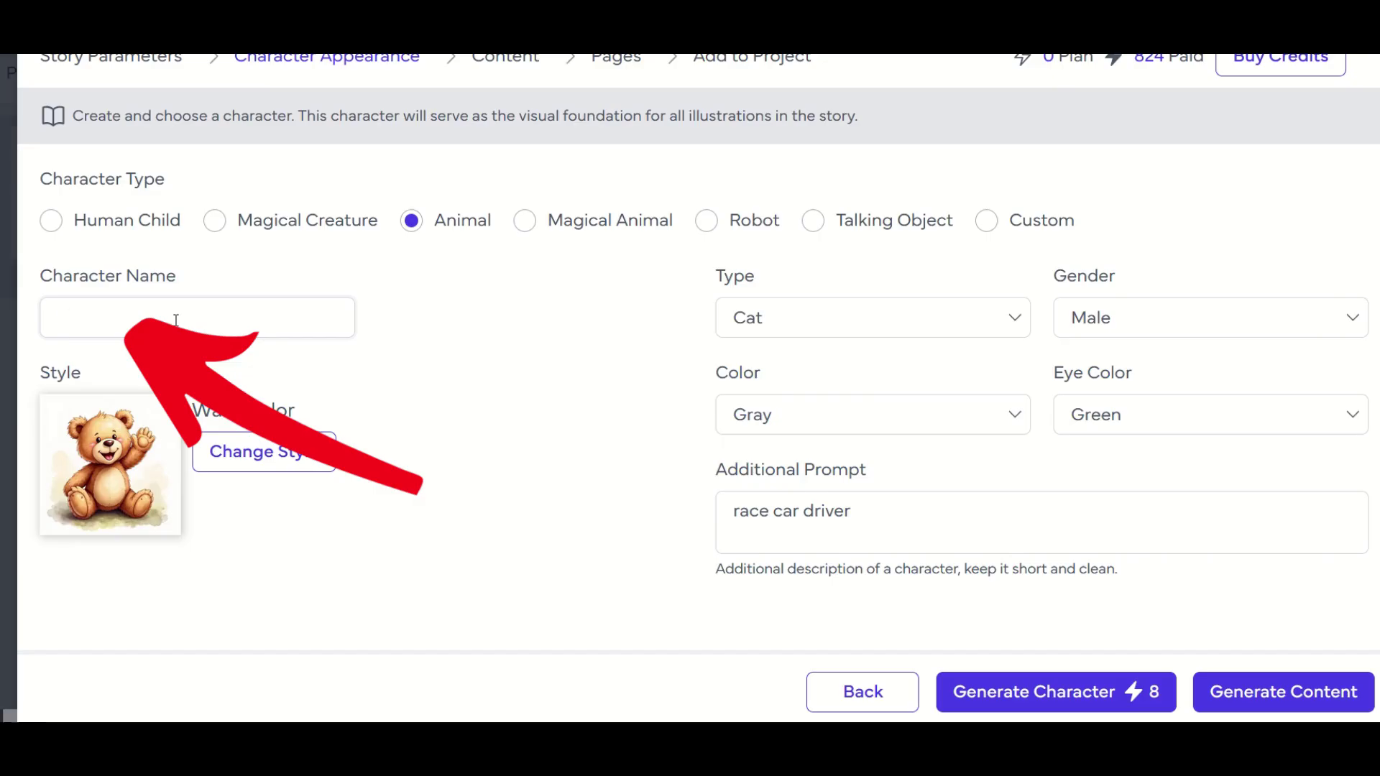
type("Smiley")
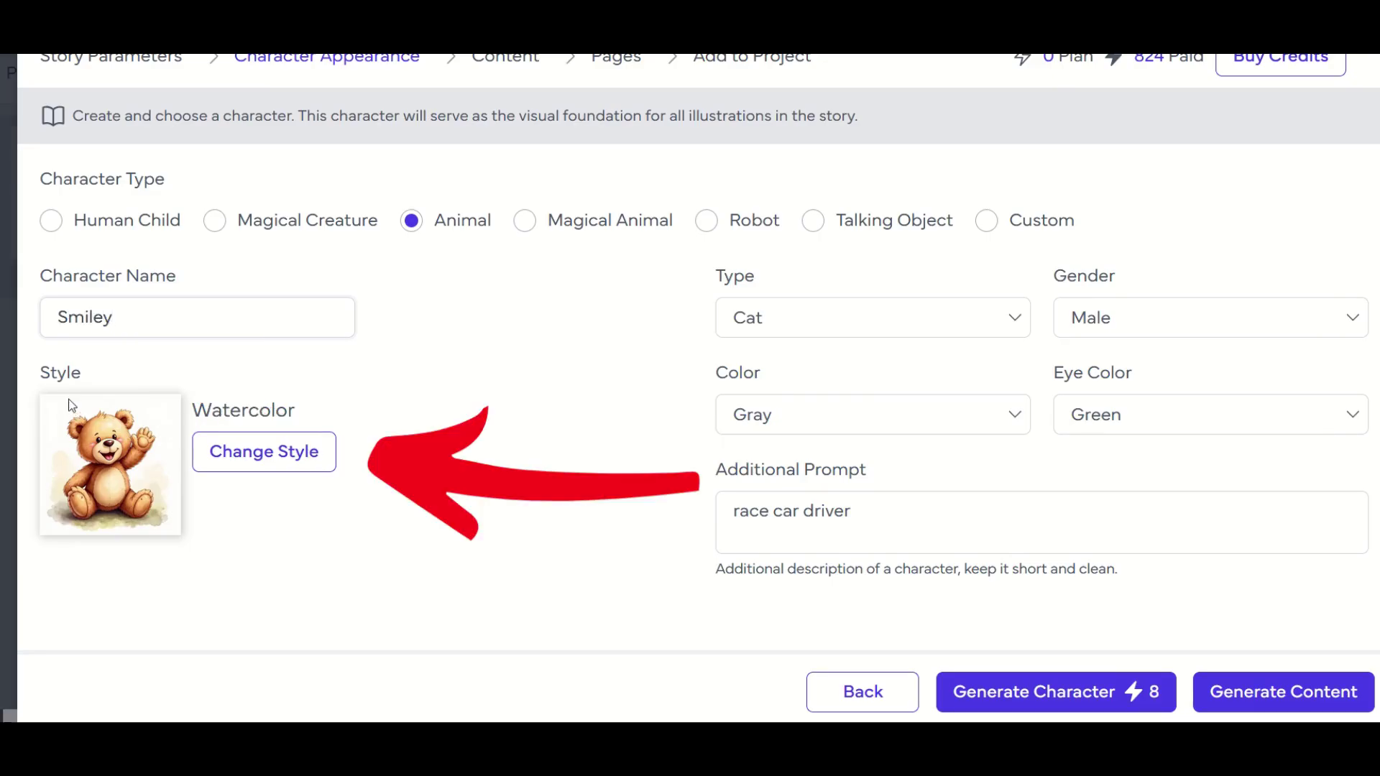
Step: Look through the illustration styles and keep Watercolor
left_click(225, 464)
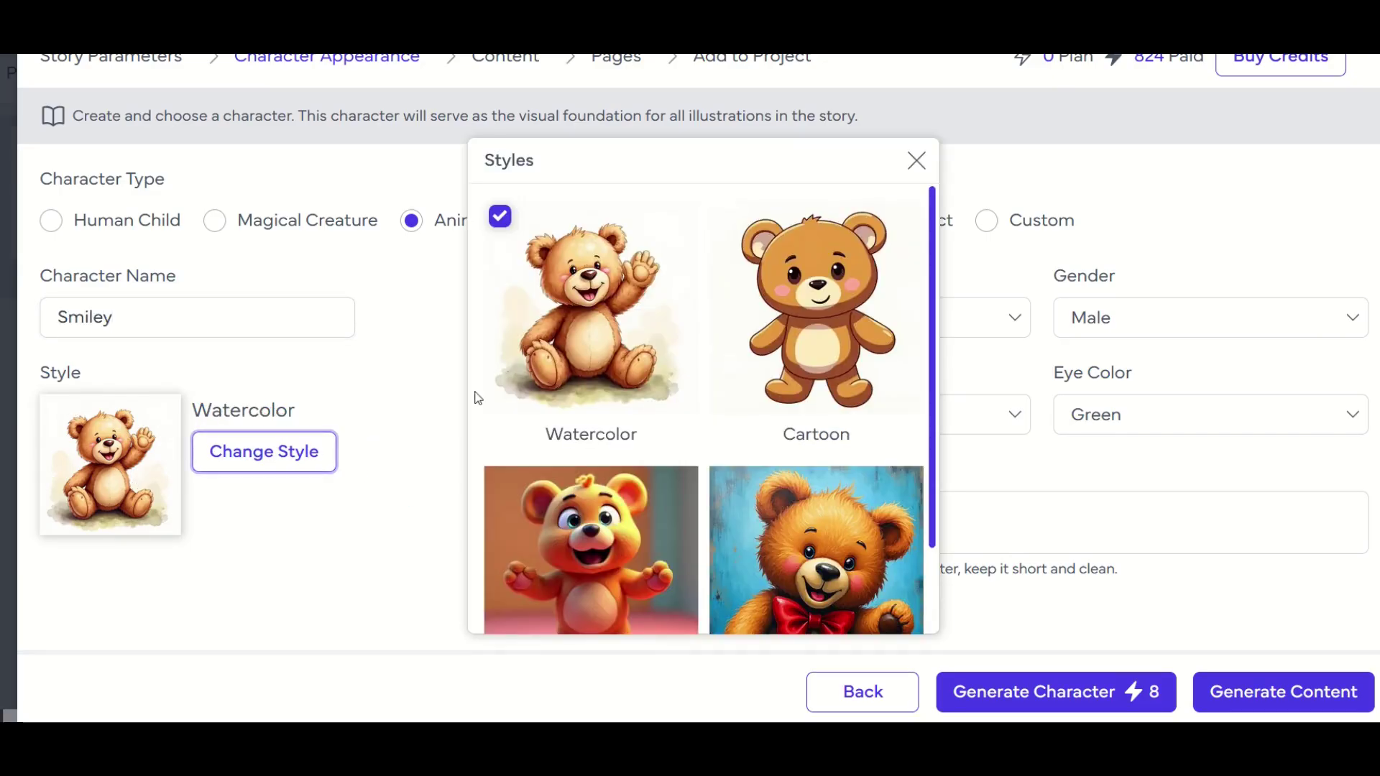
scroll(814, 360, "down", 2)
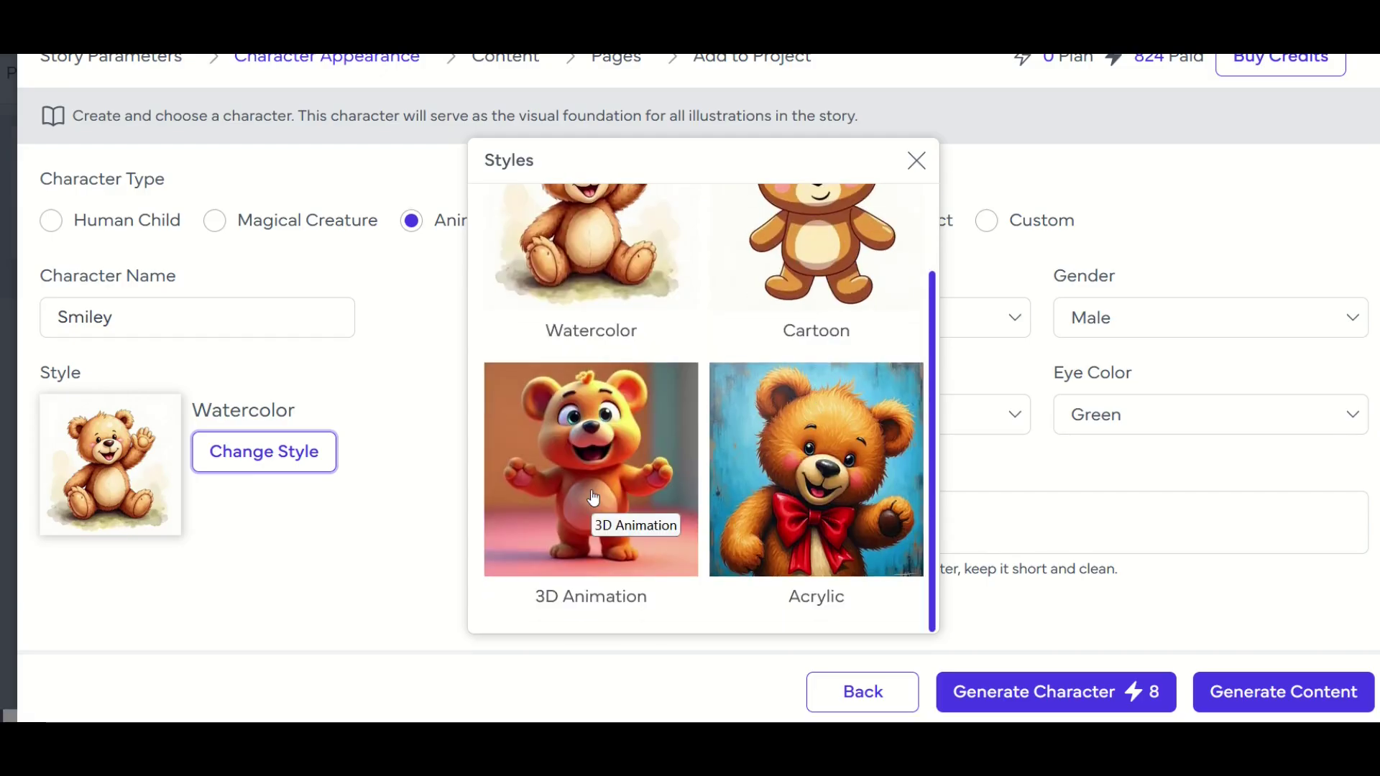
scroll(593, 498, "up", 2)
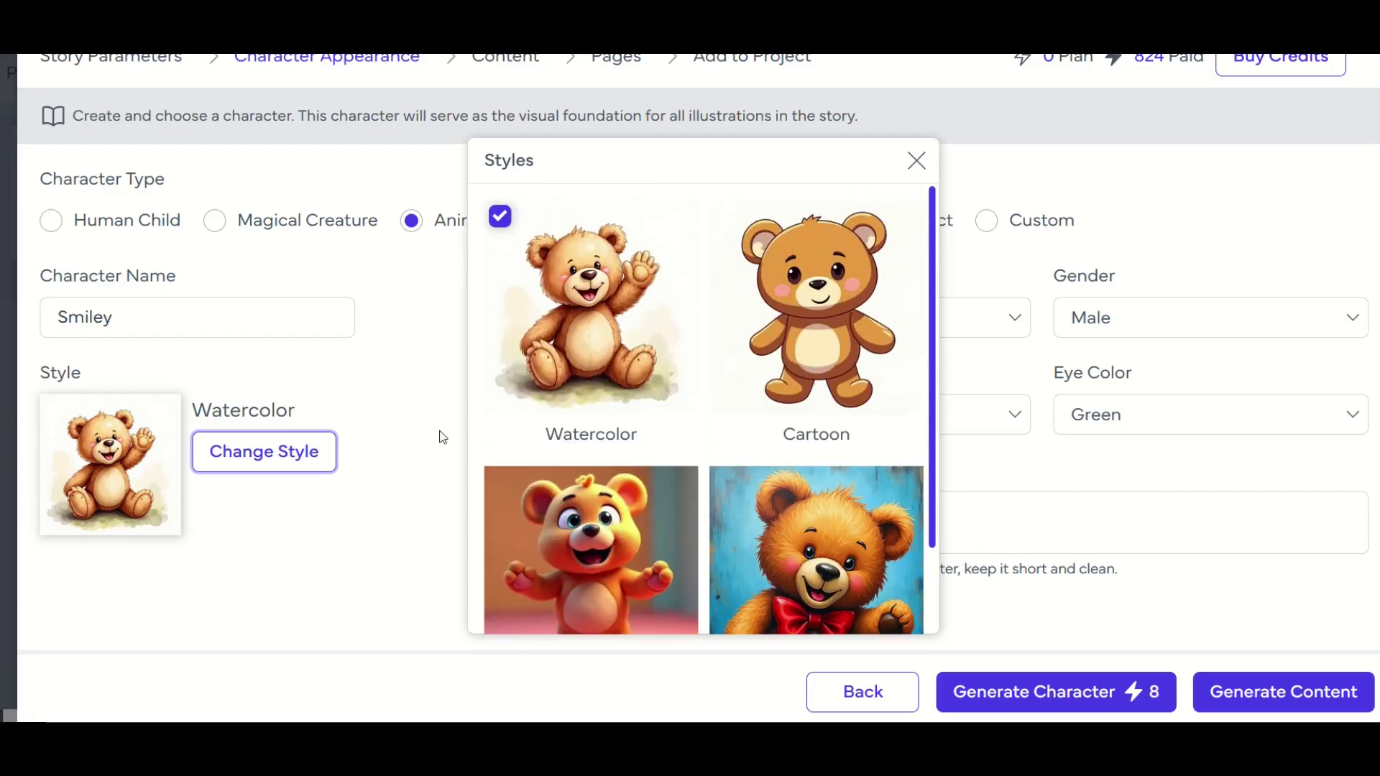
left_click(277, 516)
scroll(112, 252, "up", 2)
scroll(705, 335, "down", 2)
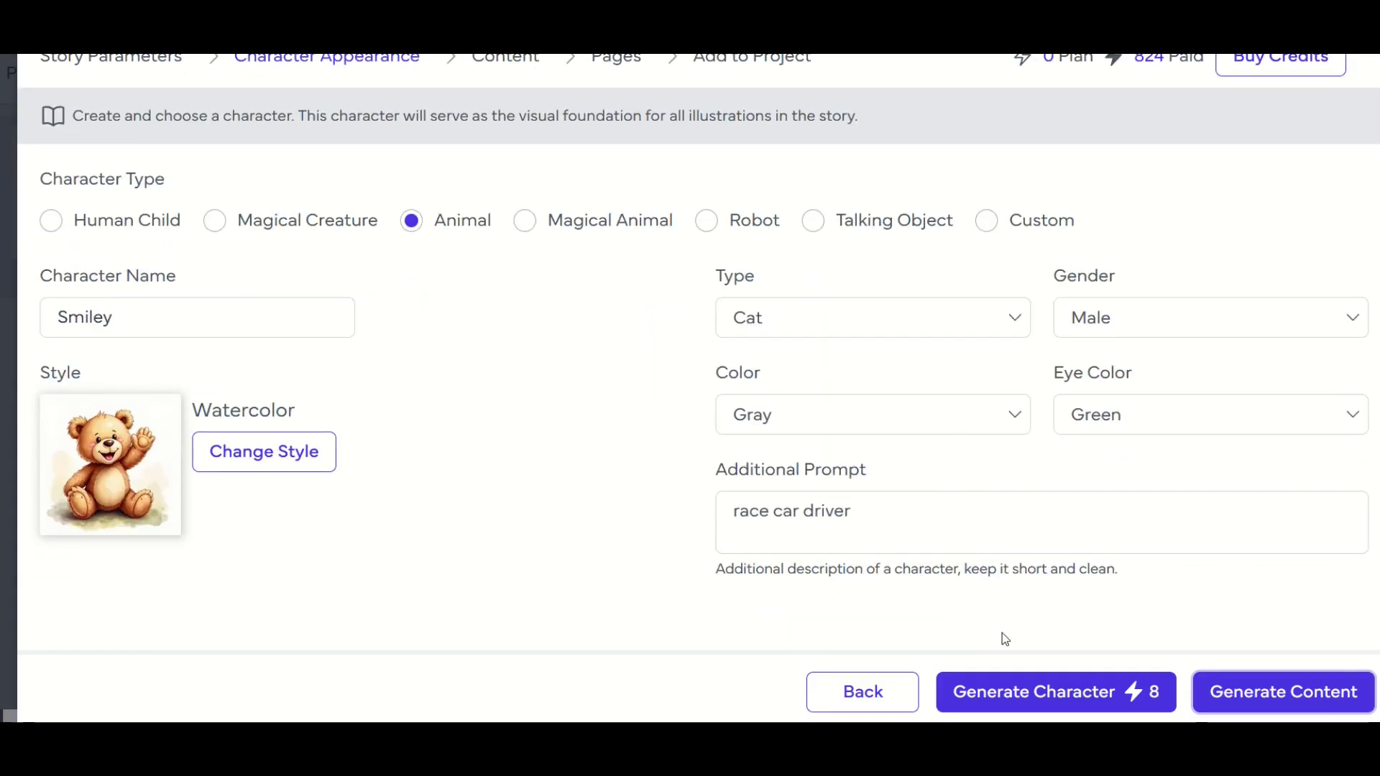
Step: Generate Smiley's watercolor image as a gray cat in a red racing suit and helmet
left_click(1028, 694)
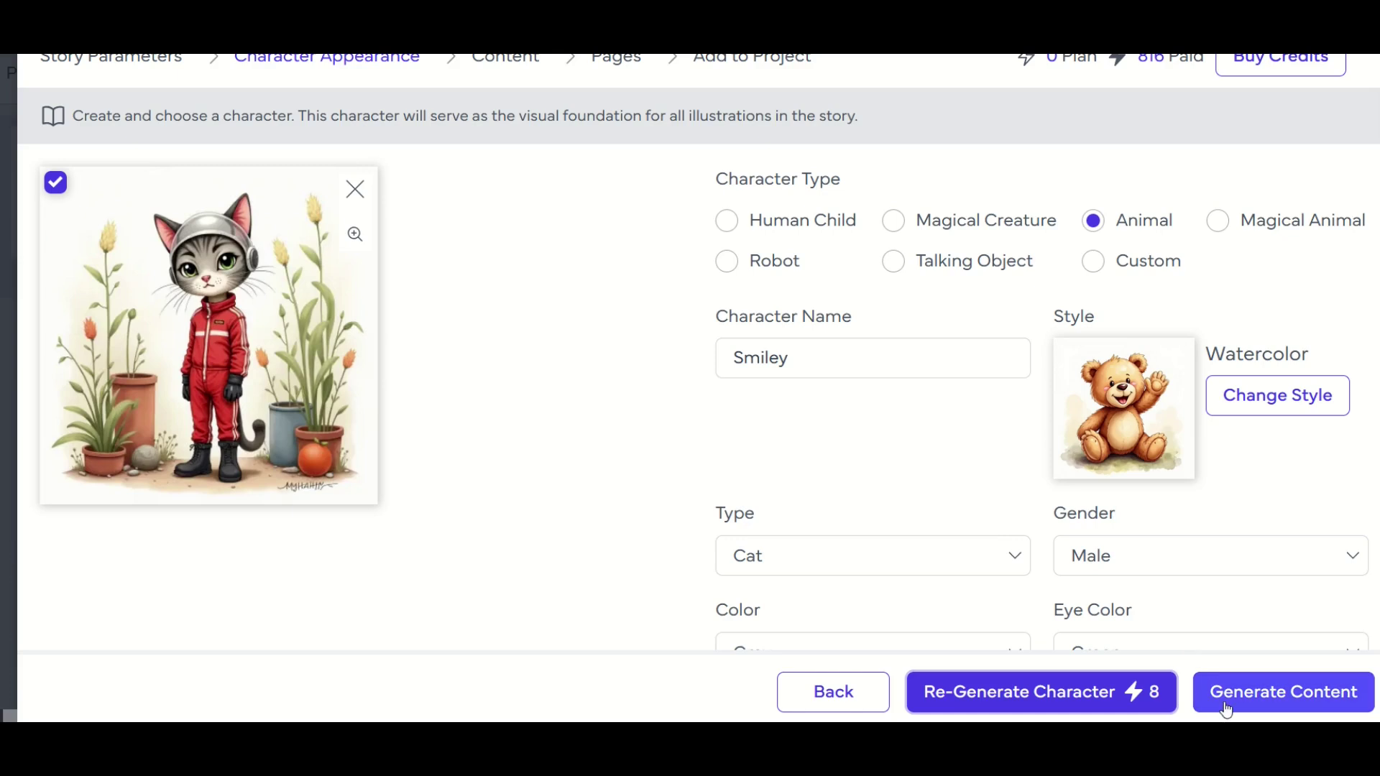
scroll(570, 476, "down", 2)
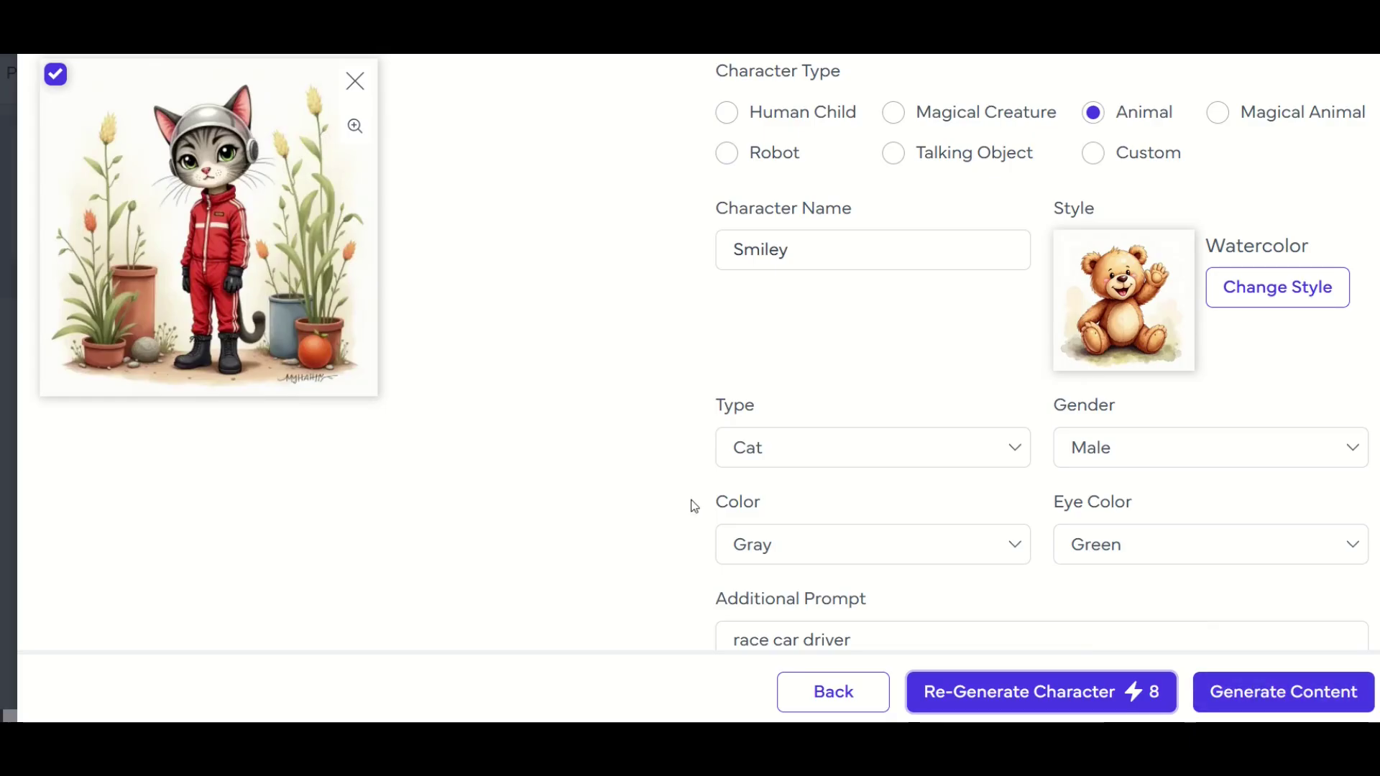
scroll(647, 493, "up", 2)
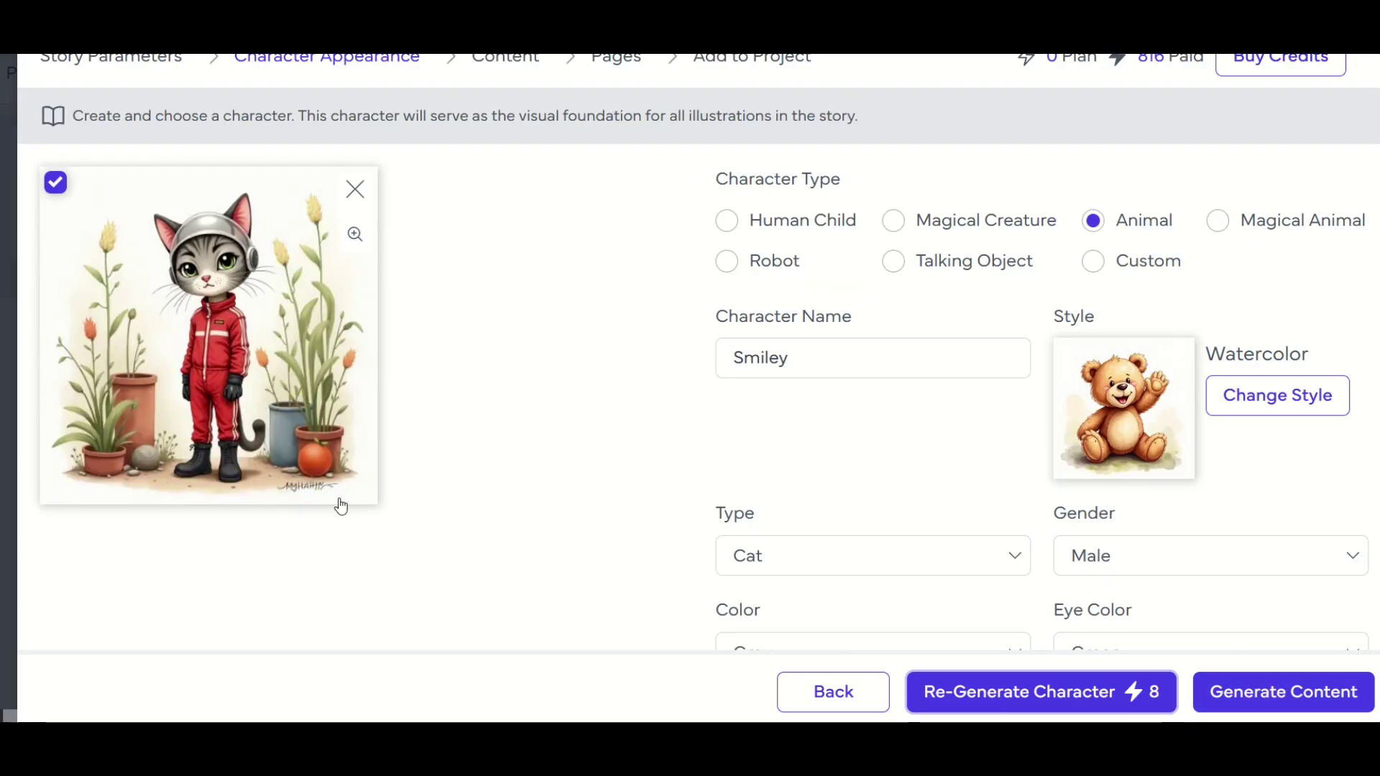
Step: Generate the page-by-page story text and illustration prompts, then review them
left_click(1263, 701)
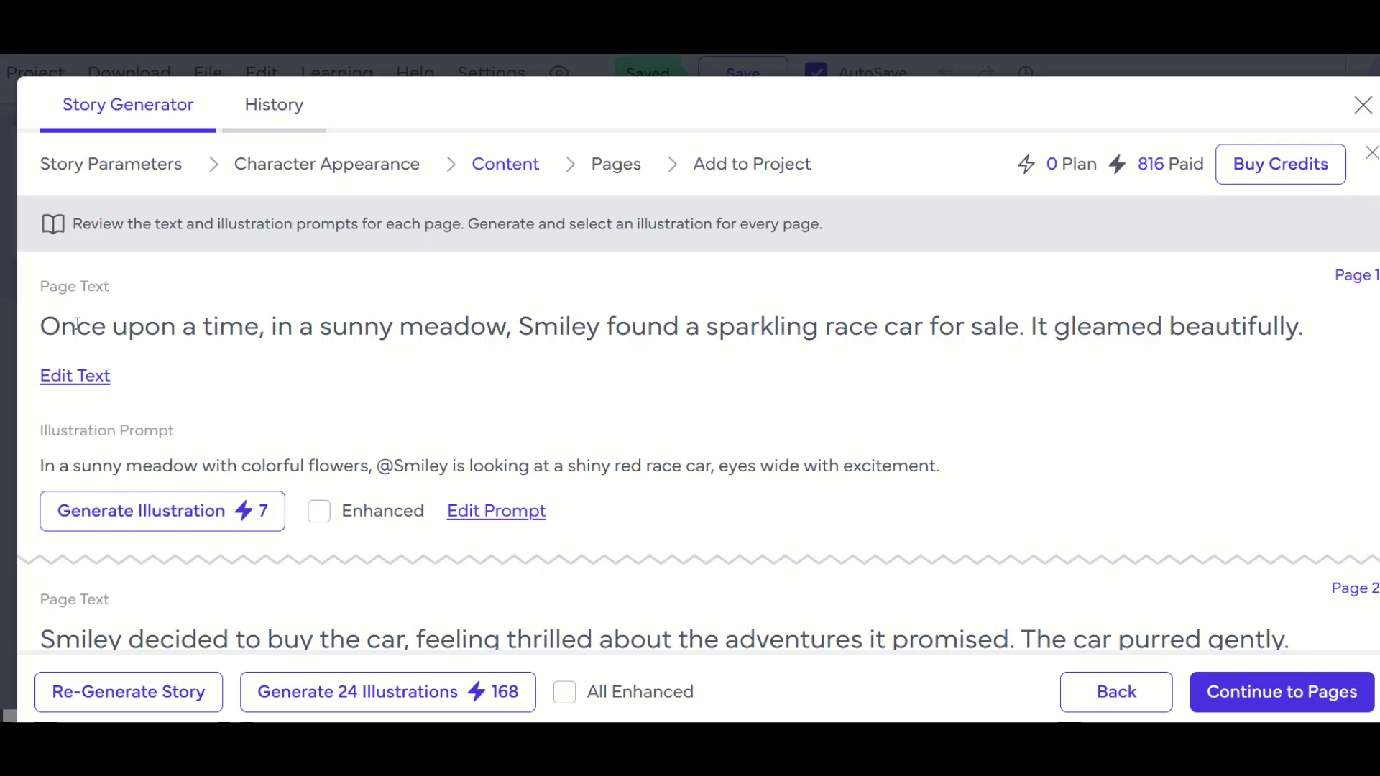
left_click_drag(60, 326, 1222, 339)
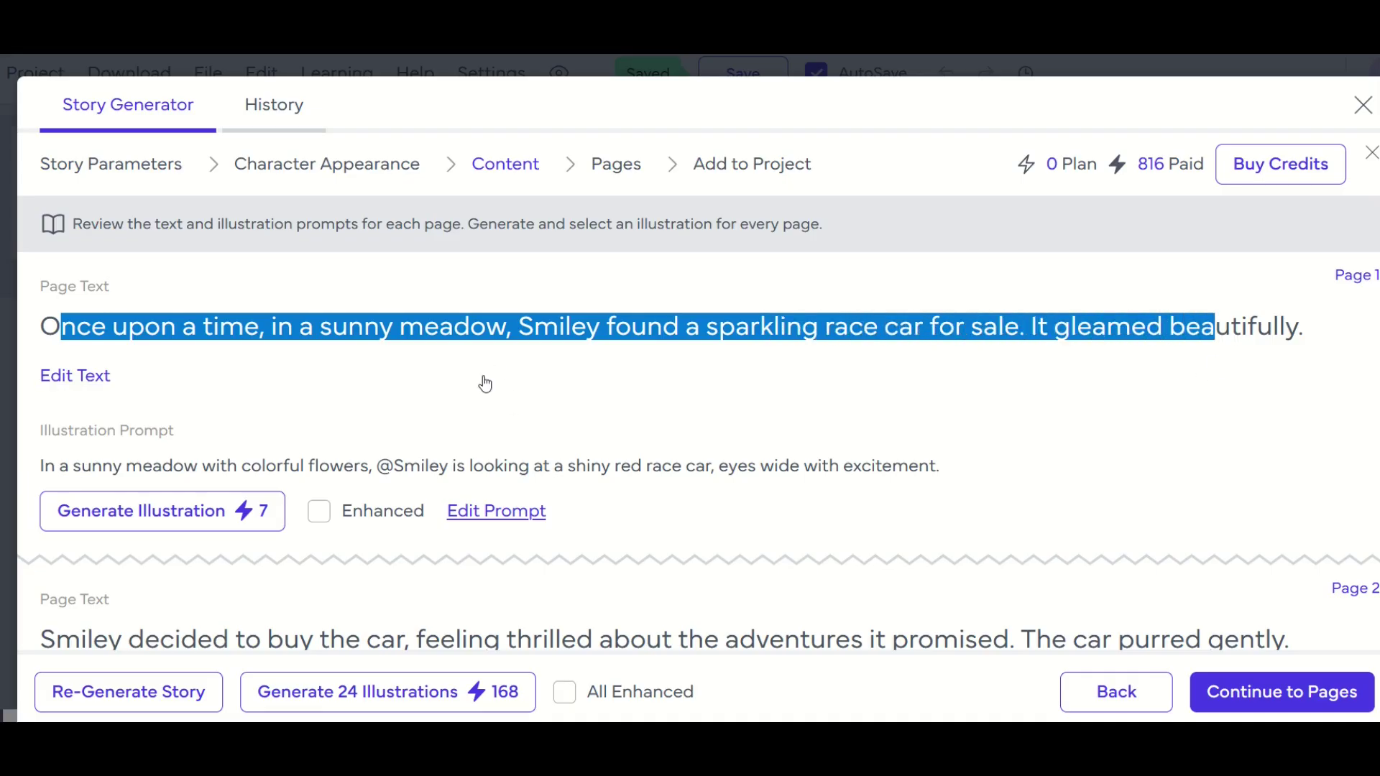
scroll(683, 354, "down", 5)
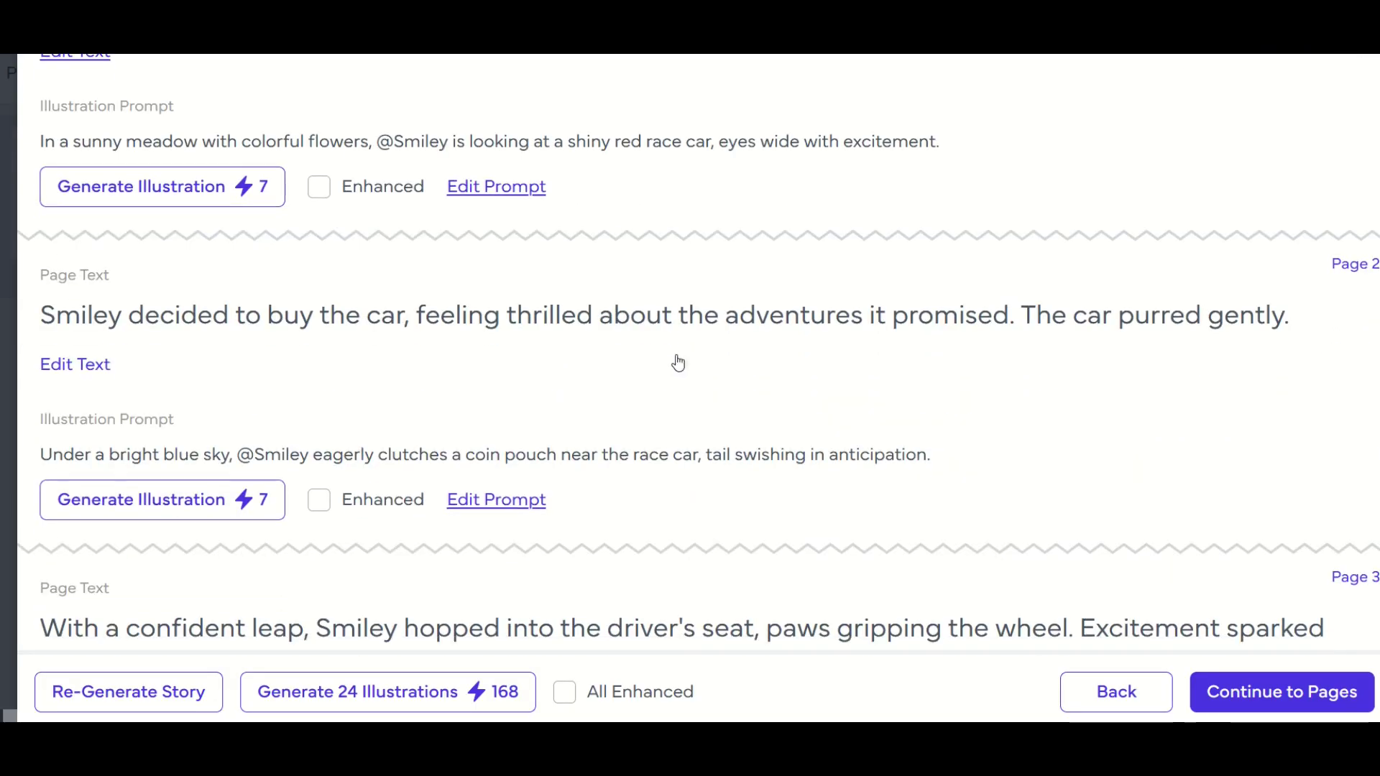
scroll(677, 363, "down", 9)
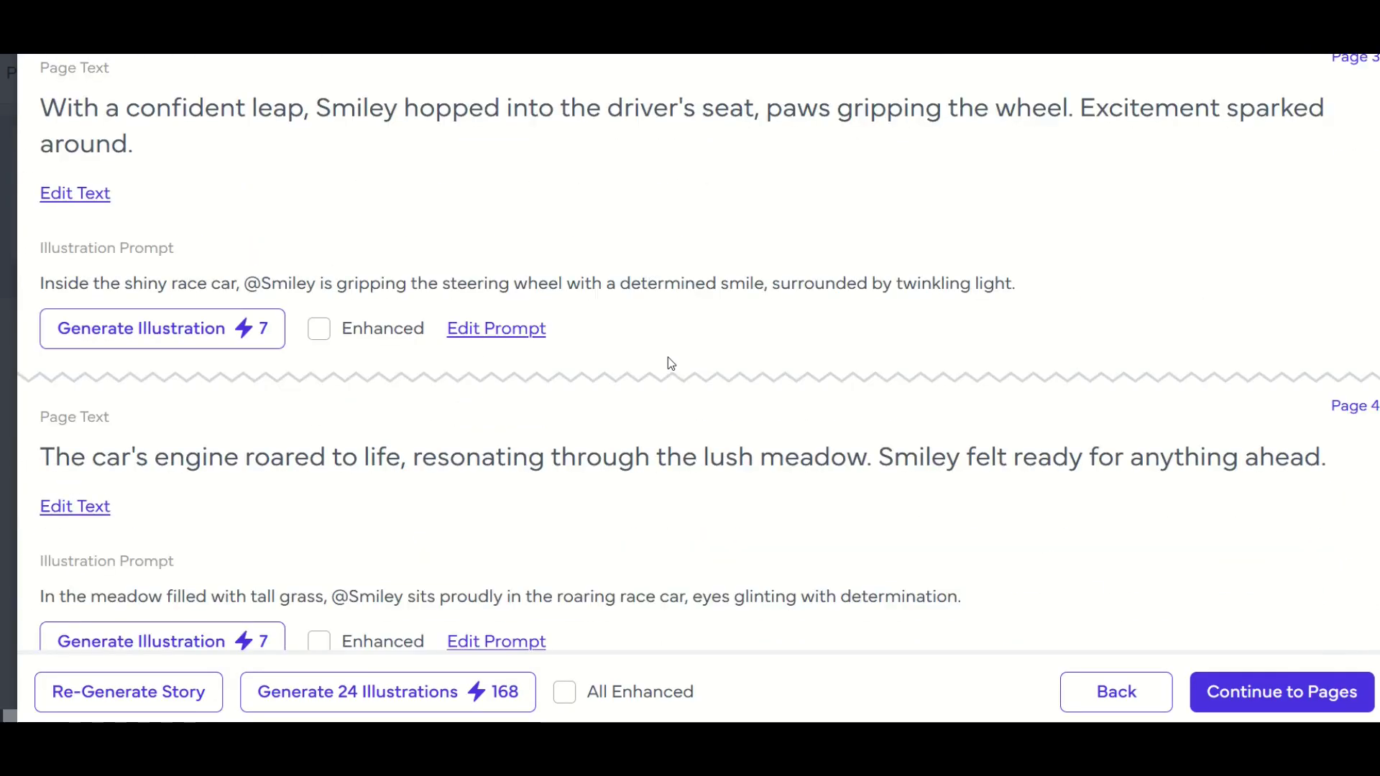
scroll(668, 363, "down", 7)
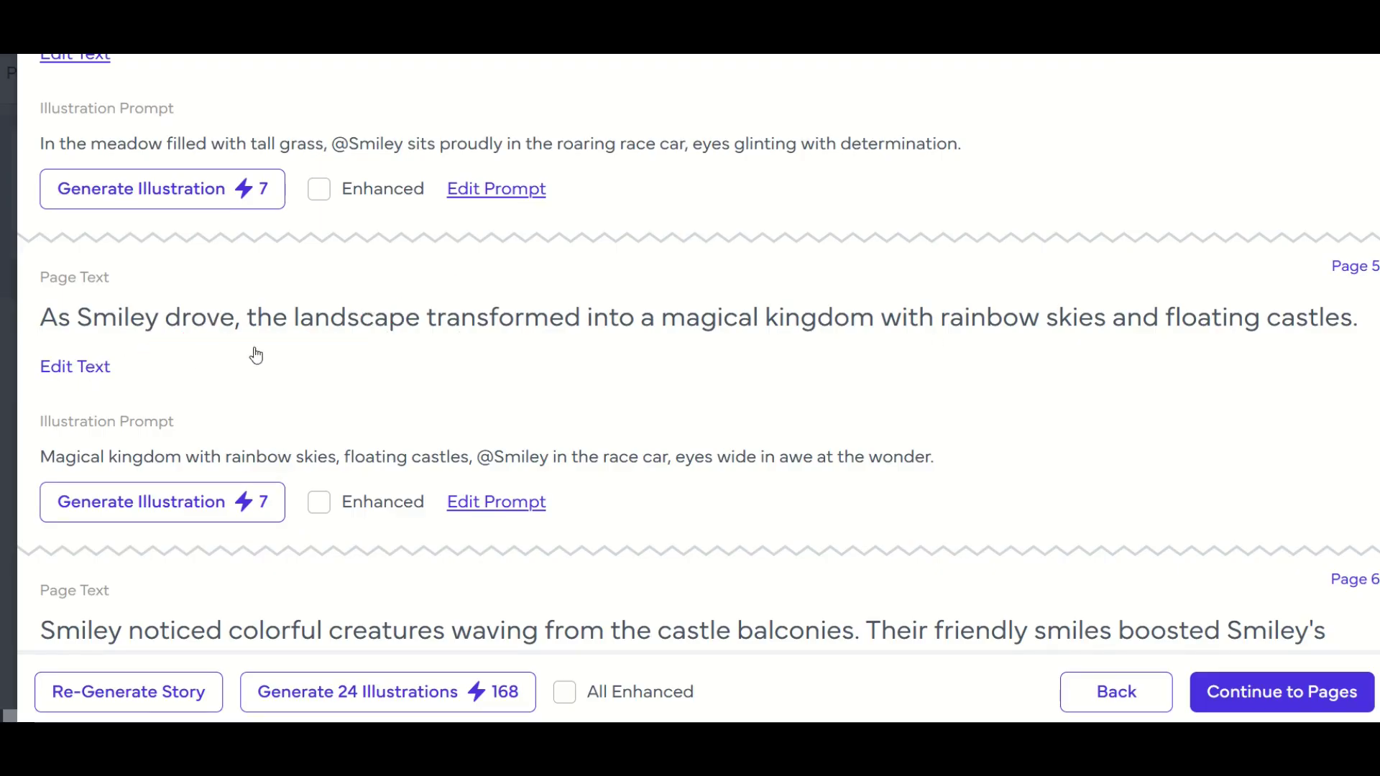
scroll(264, 352, "up", 10)
scroll(265, 352, "up", 11)
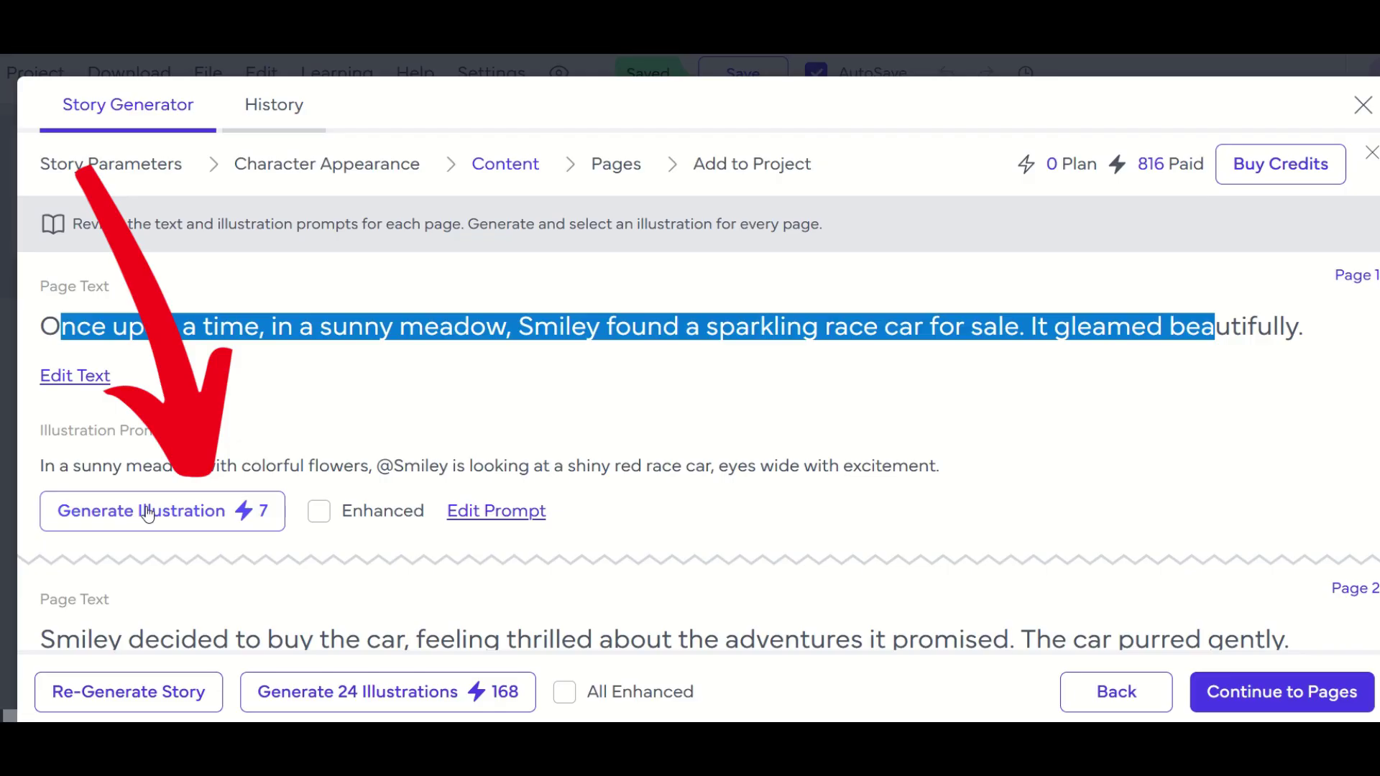
scroll(404, 557, "down", 3)
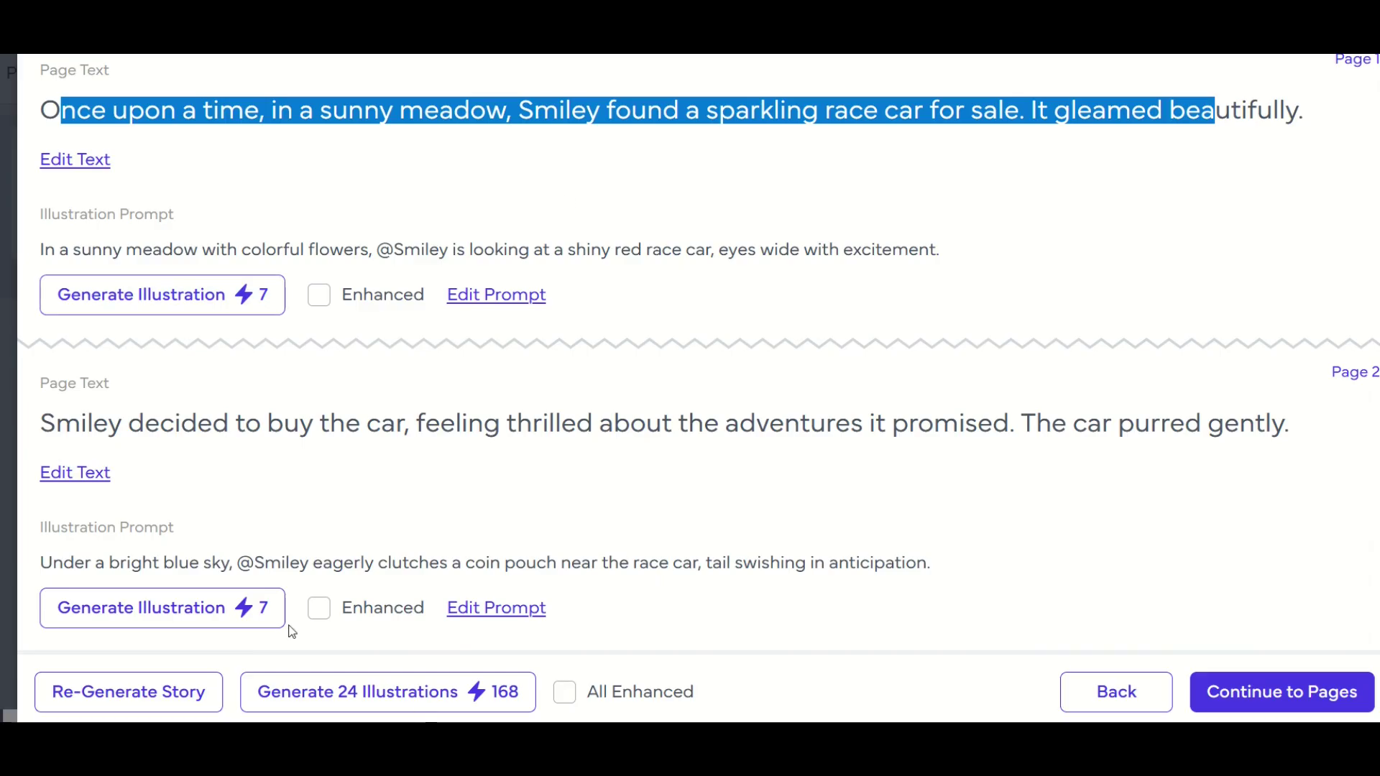
Step: Generate illustrations for all 24 story pages and scroll through to review them
left_click(343, 696)
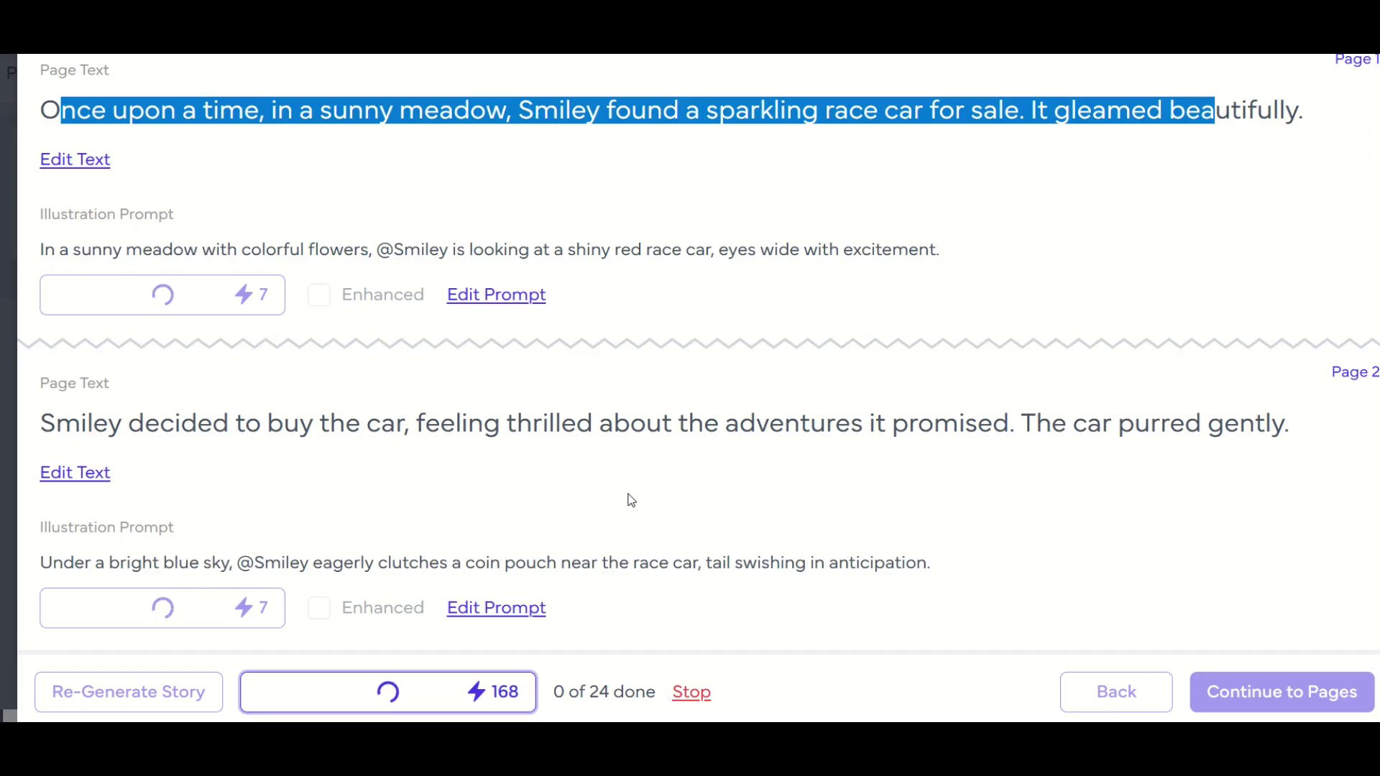
scroll(631, 501, "down", 2)
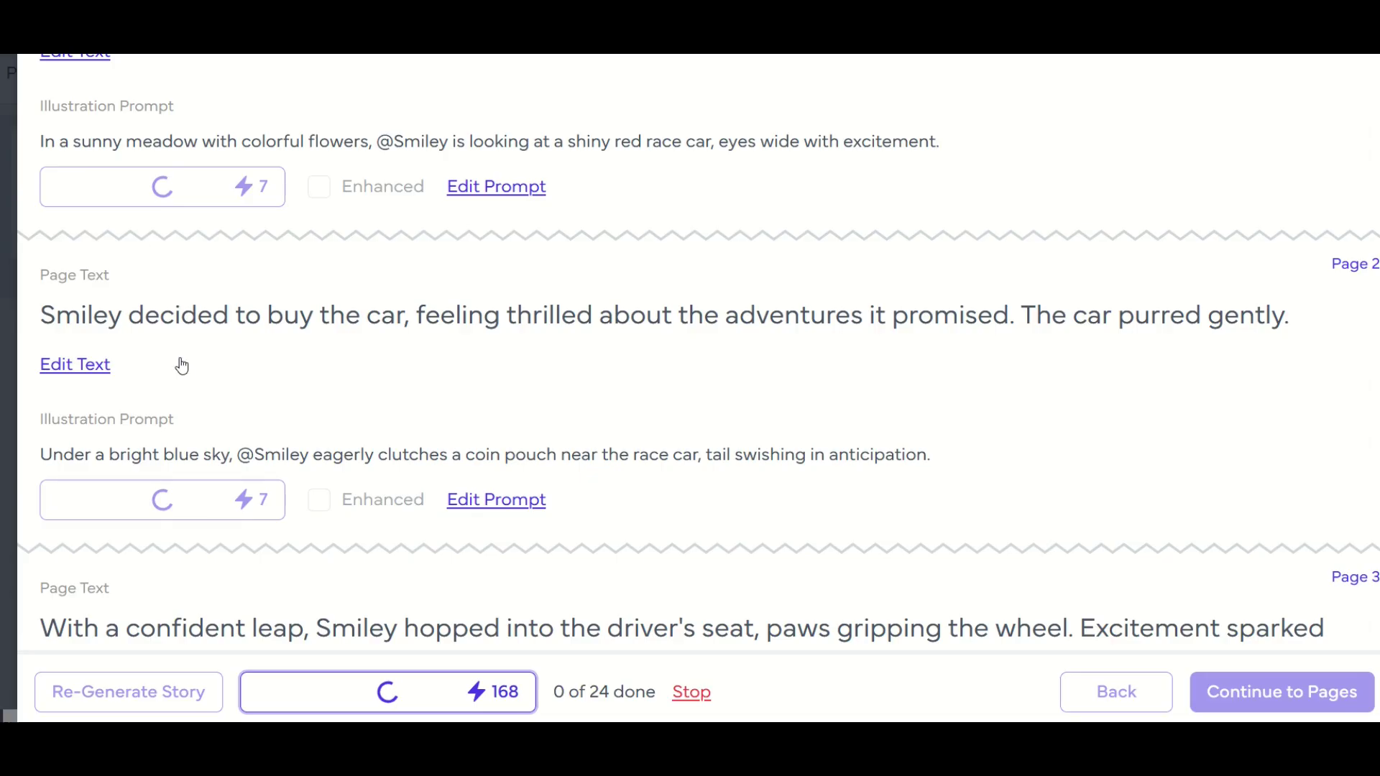
scroll(383, 614, "up", 5)
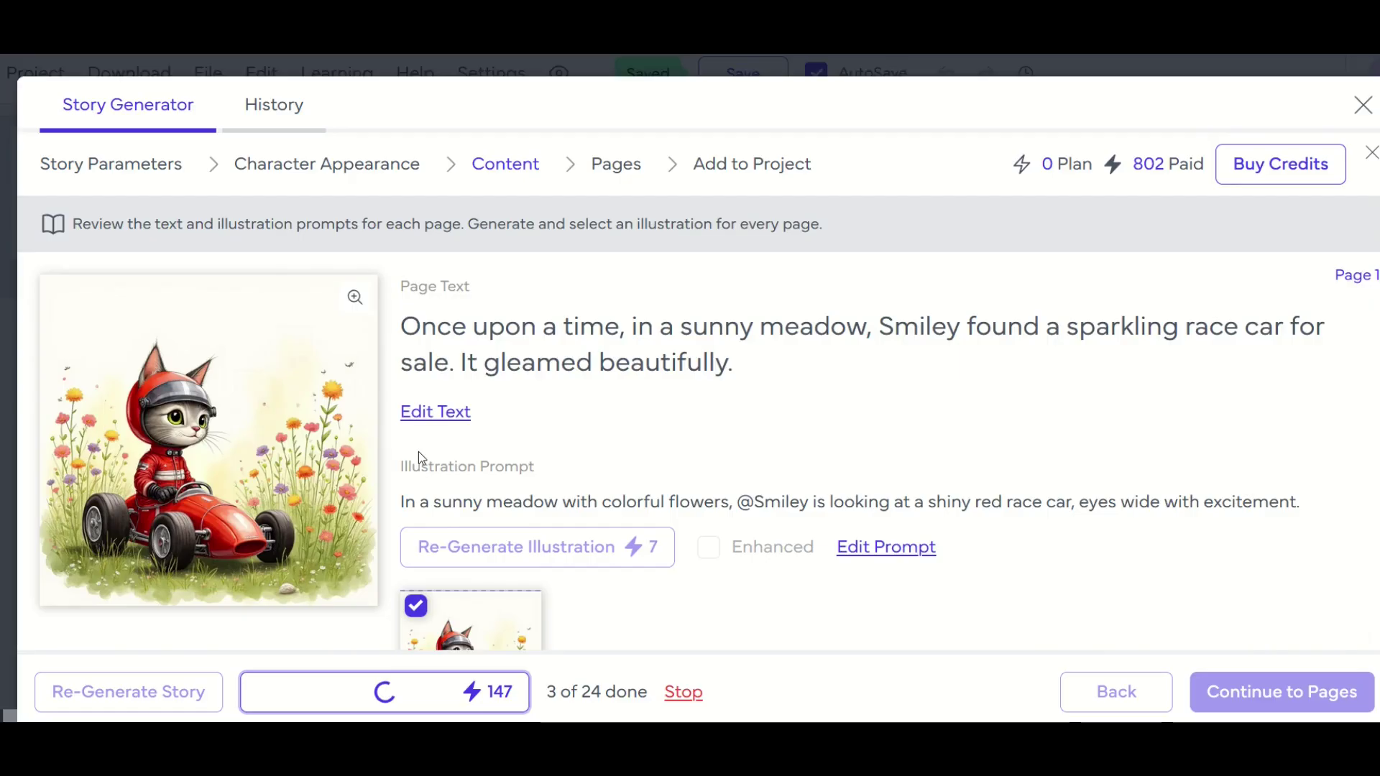
scroll(456, 432, "down", 2)
scroll(456, 421, "down", 6)
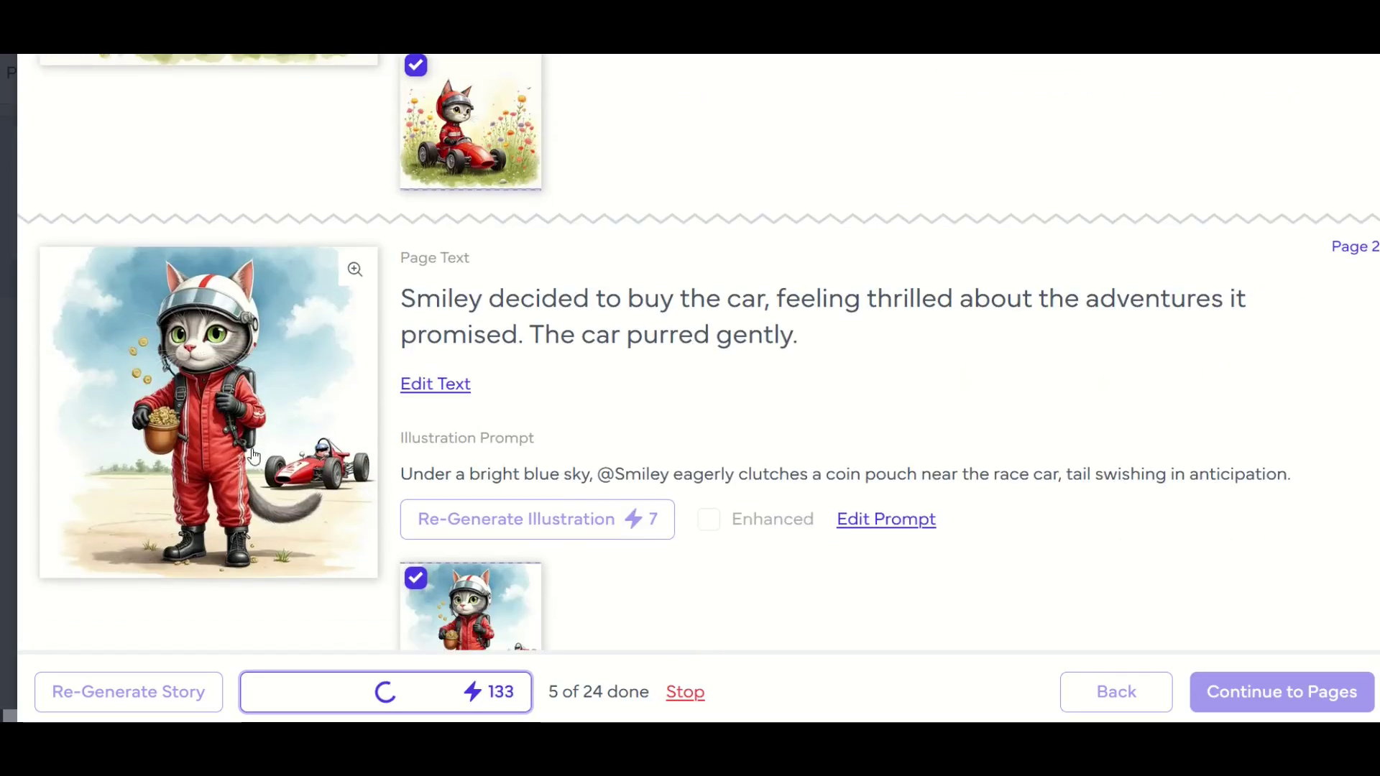
scroll(414, 429, "down", 7)
scroll(359, 439, "down", 6)
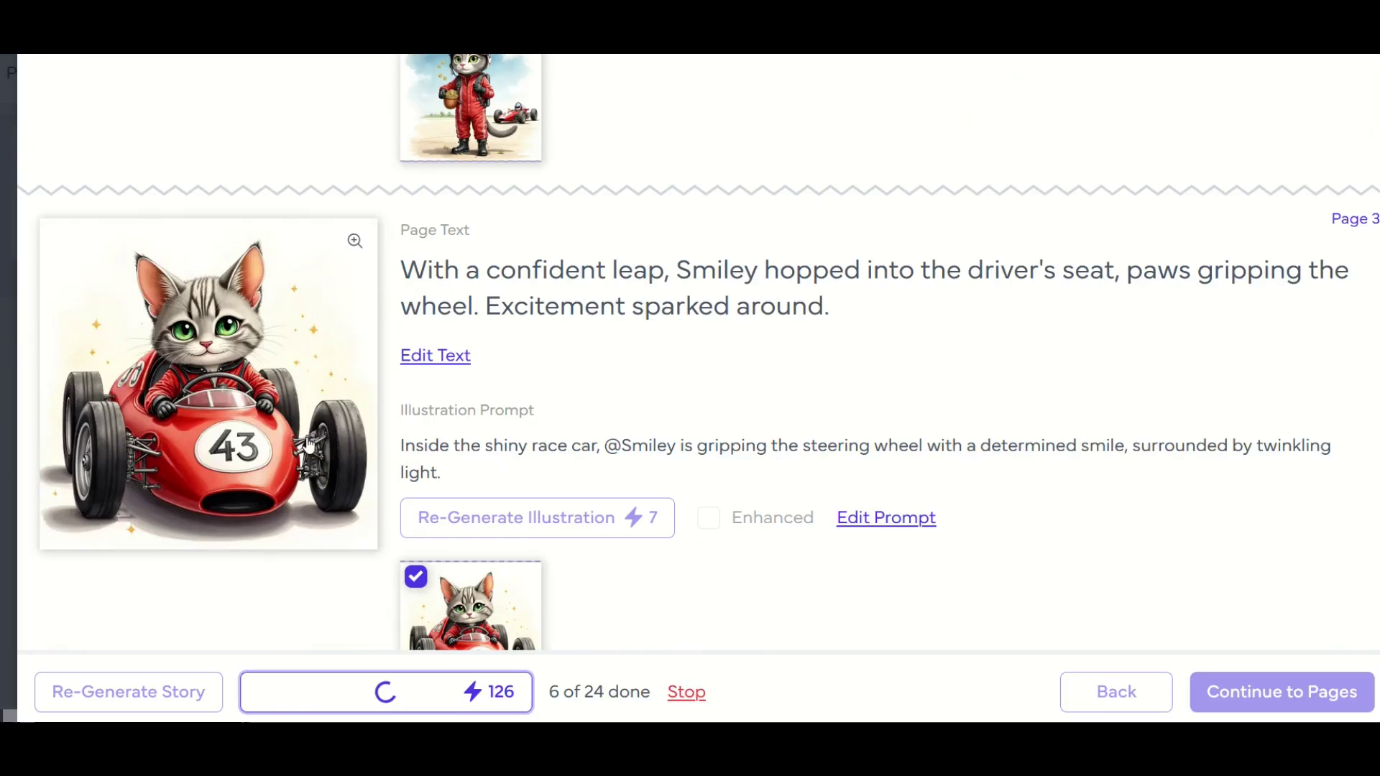
scroll(309, 446, "down", 2)
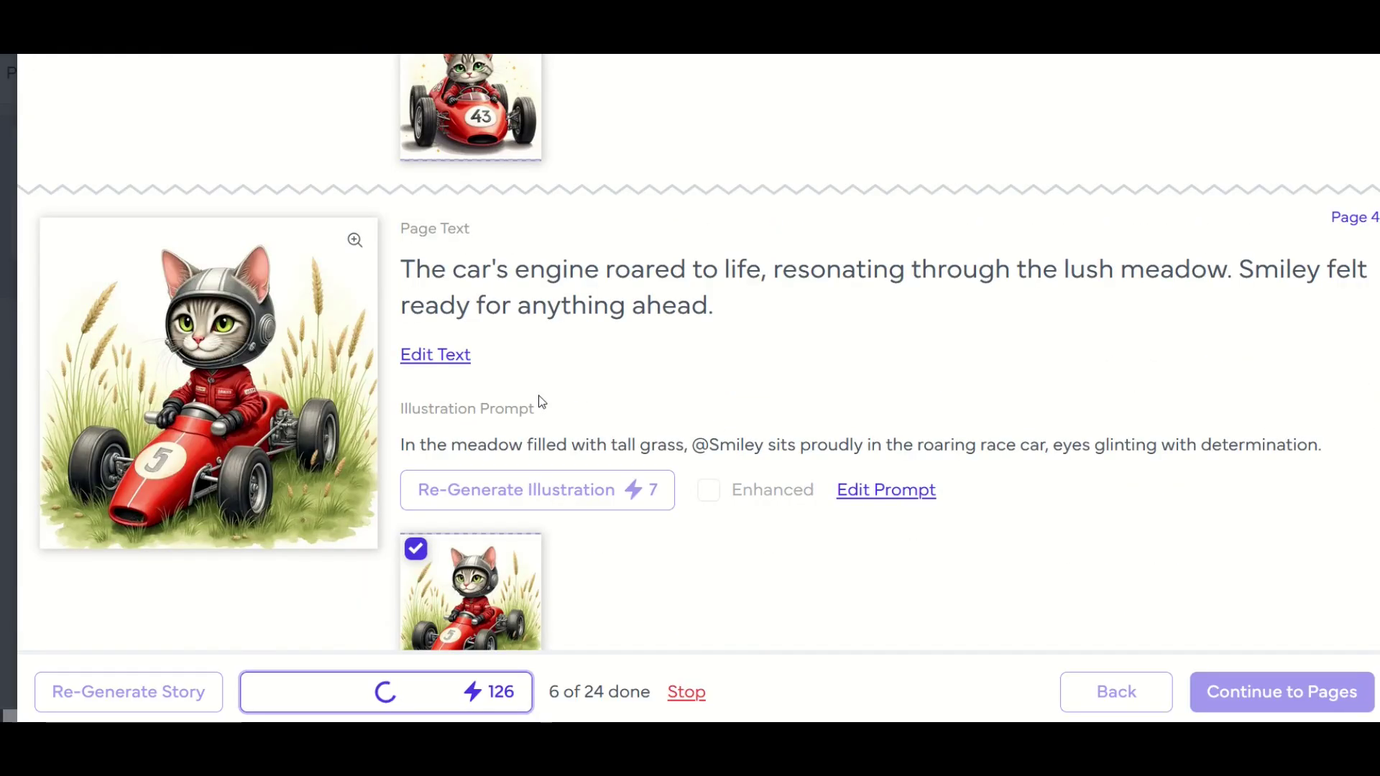
scroll(542, 402, "down", 5)
scroll(542, 402, "down", 2)
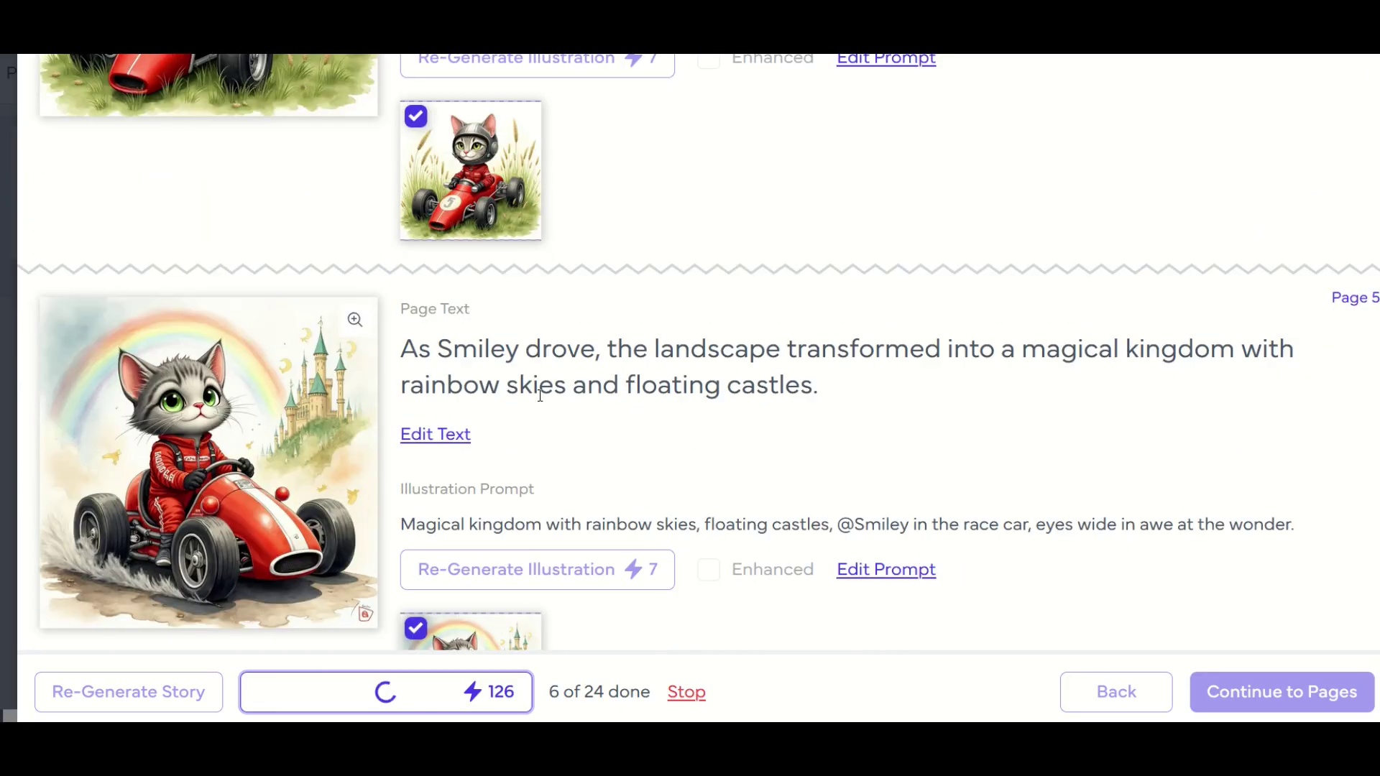
scroll(539, 395, "down", 8)
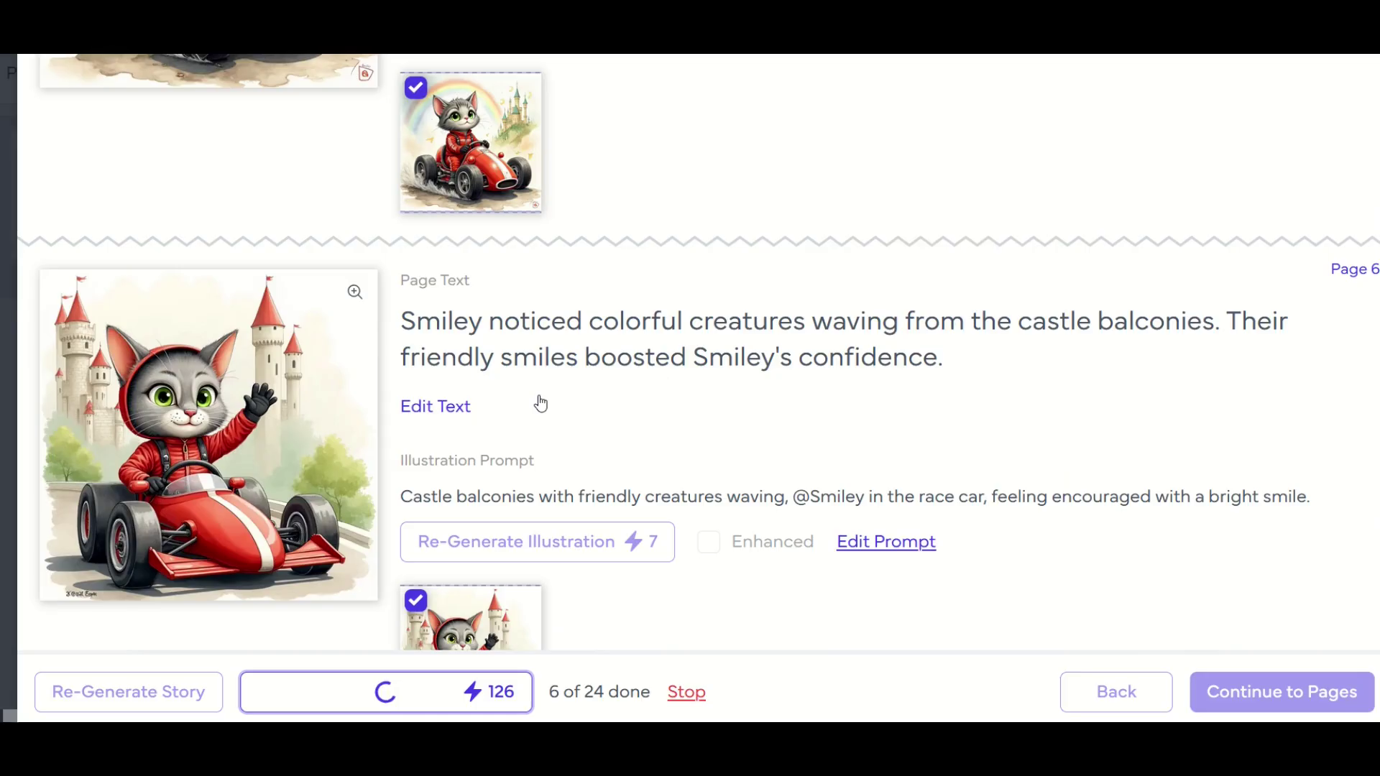
scroll(541, 402, "down", 5)
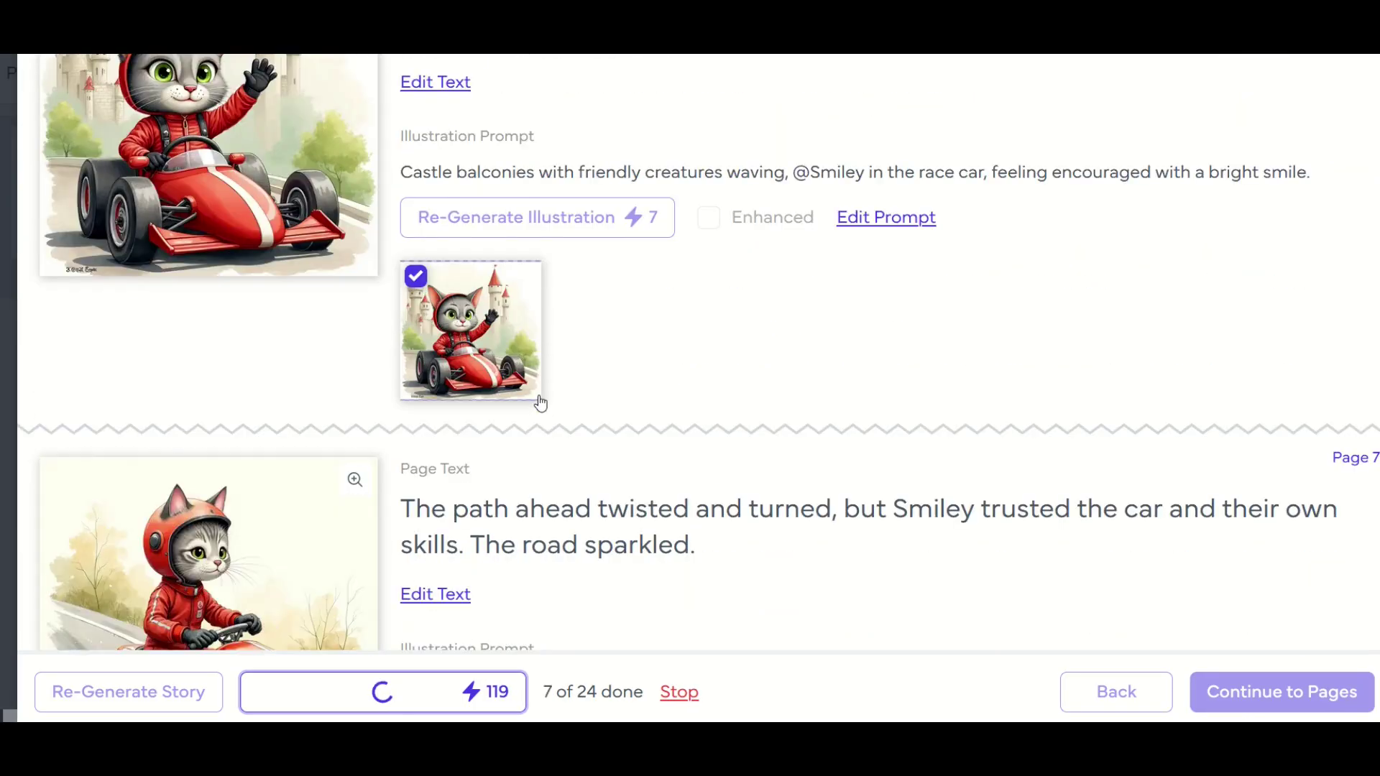
scroll(540, 403, "down", 5)
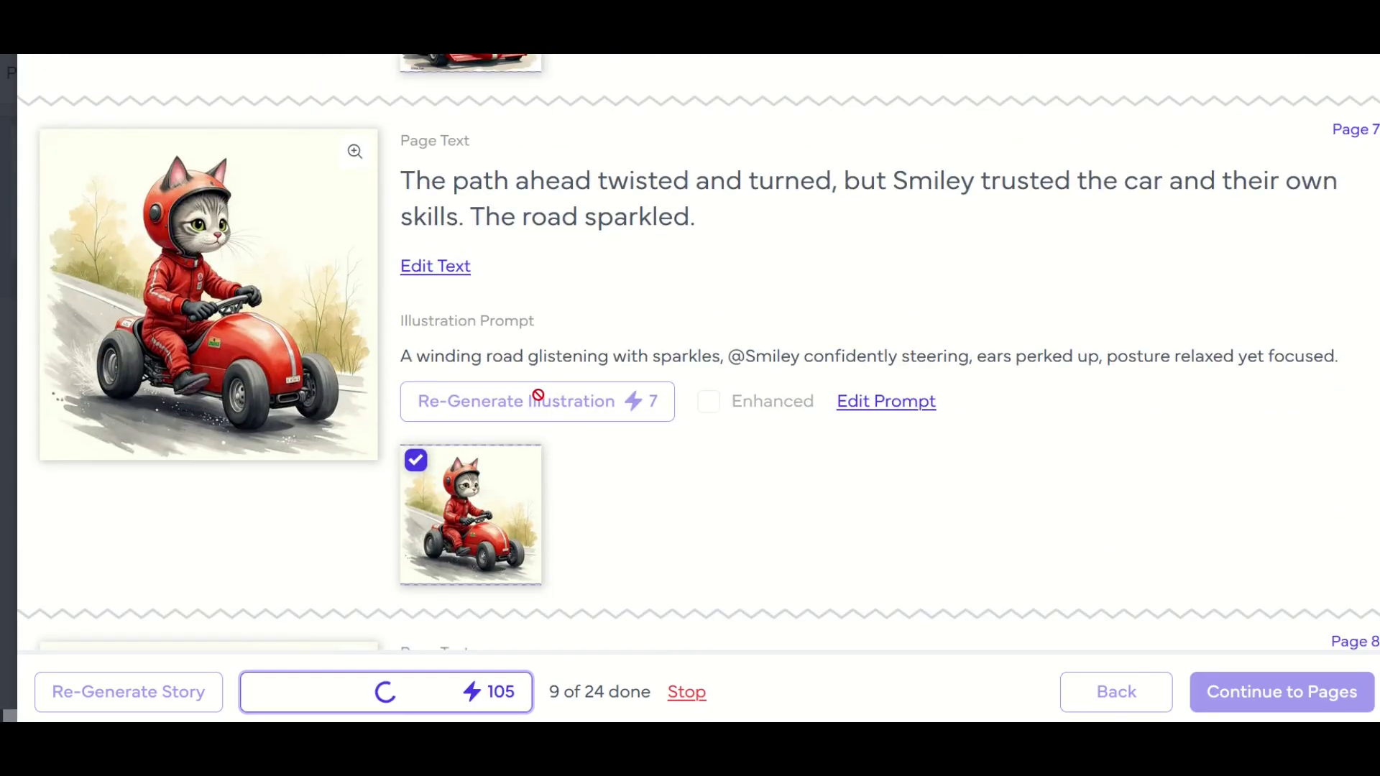
scroll(539, 395, "down", 9)
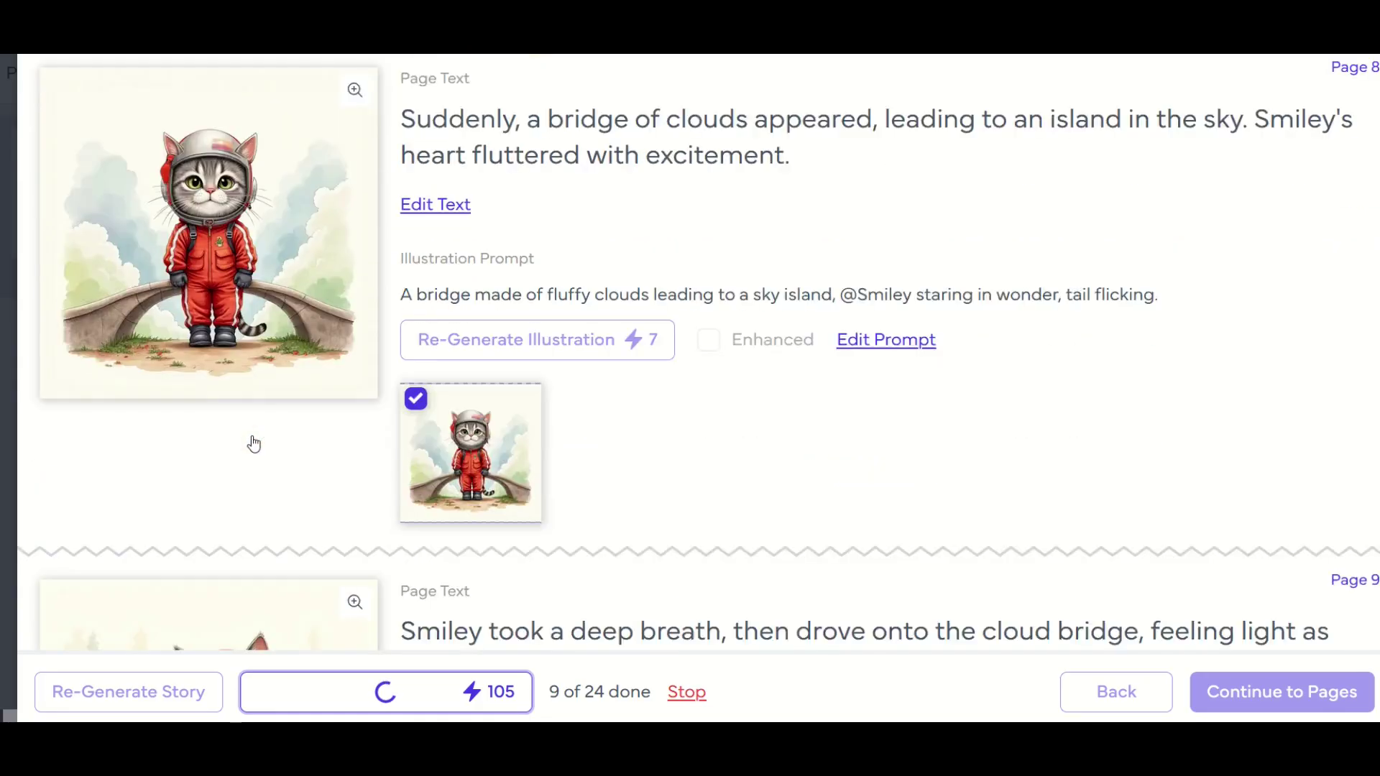
scroll(254, 443, "down", 6)
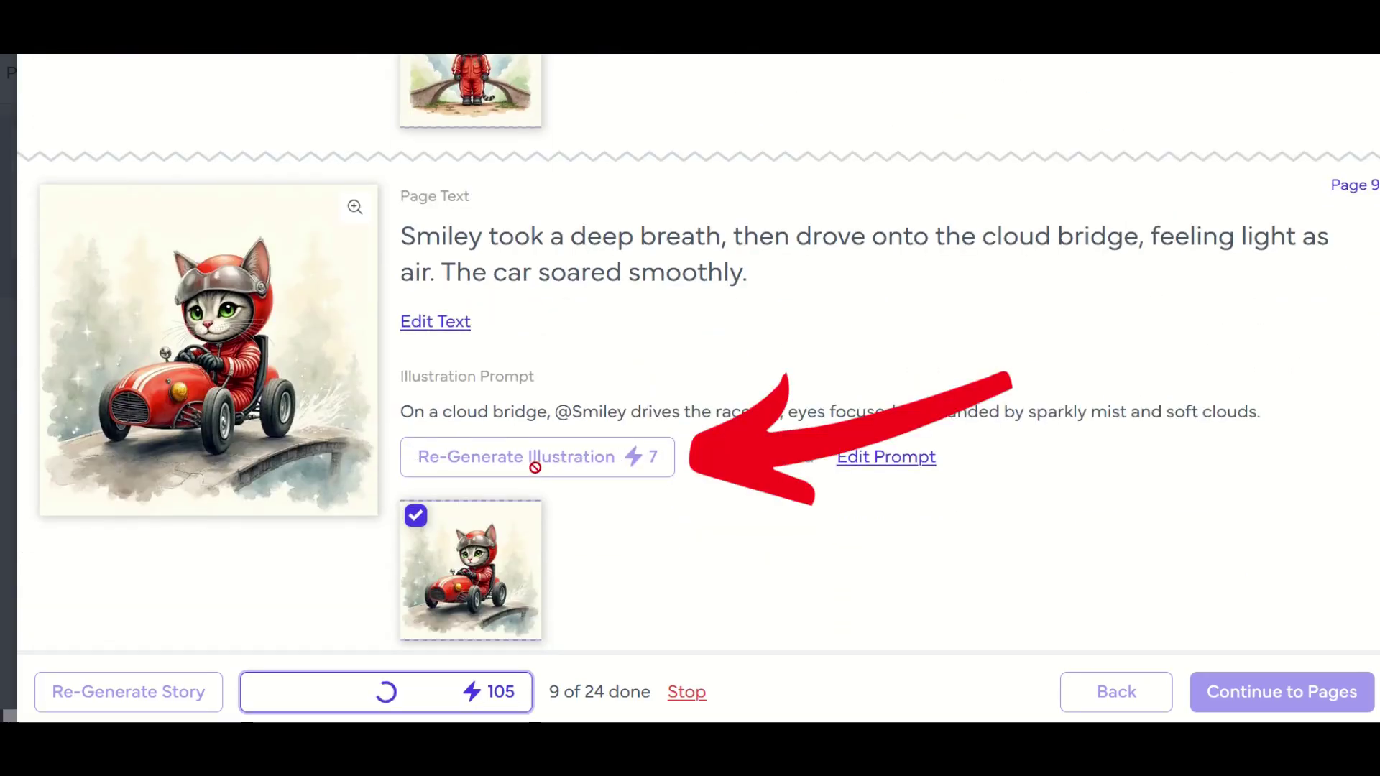
scroll(525, 341, "down", 1)
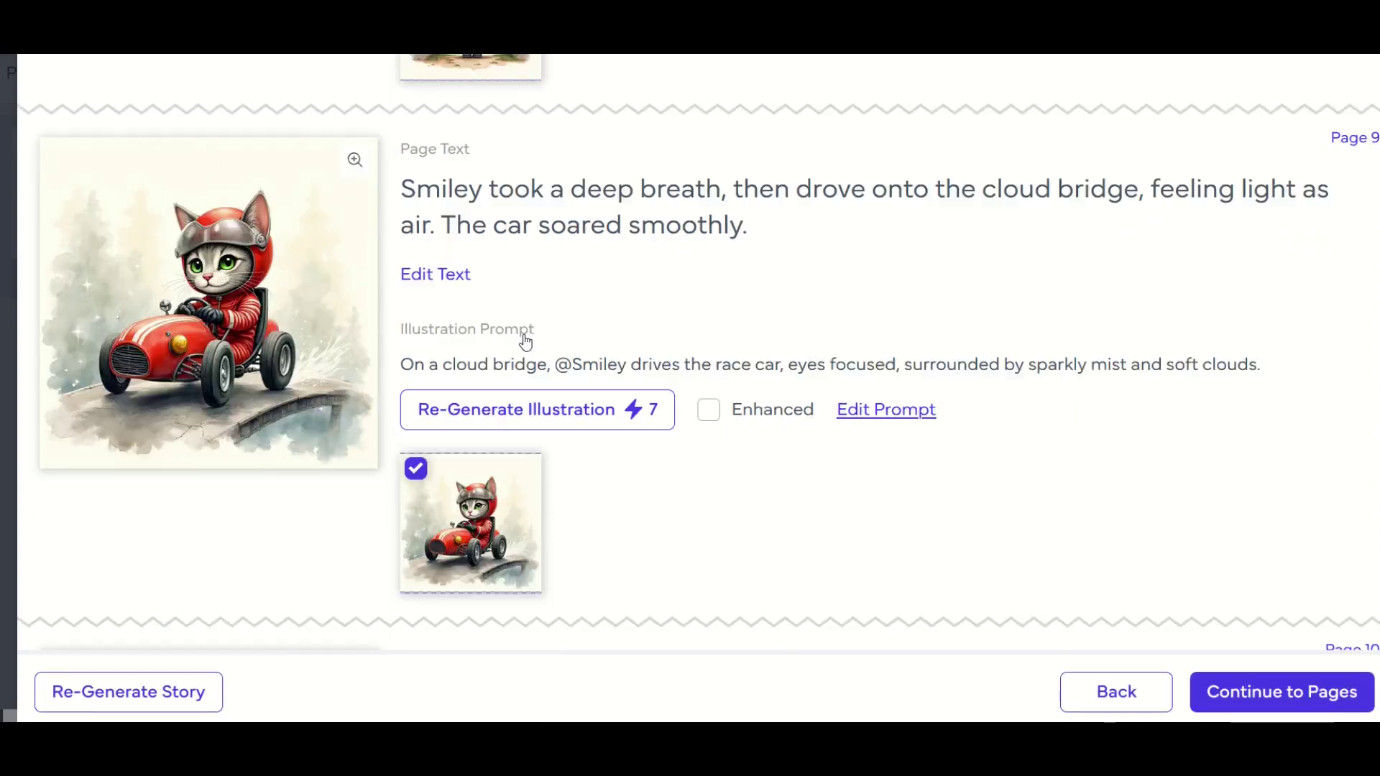
scroll(525, 341, "down", 15)
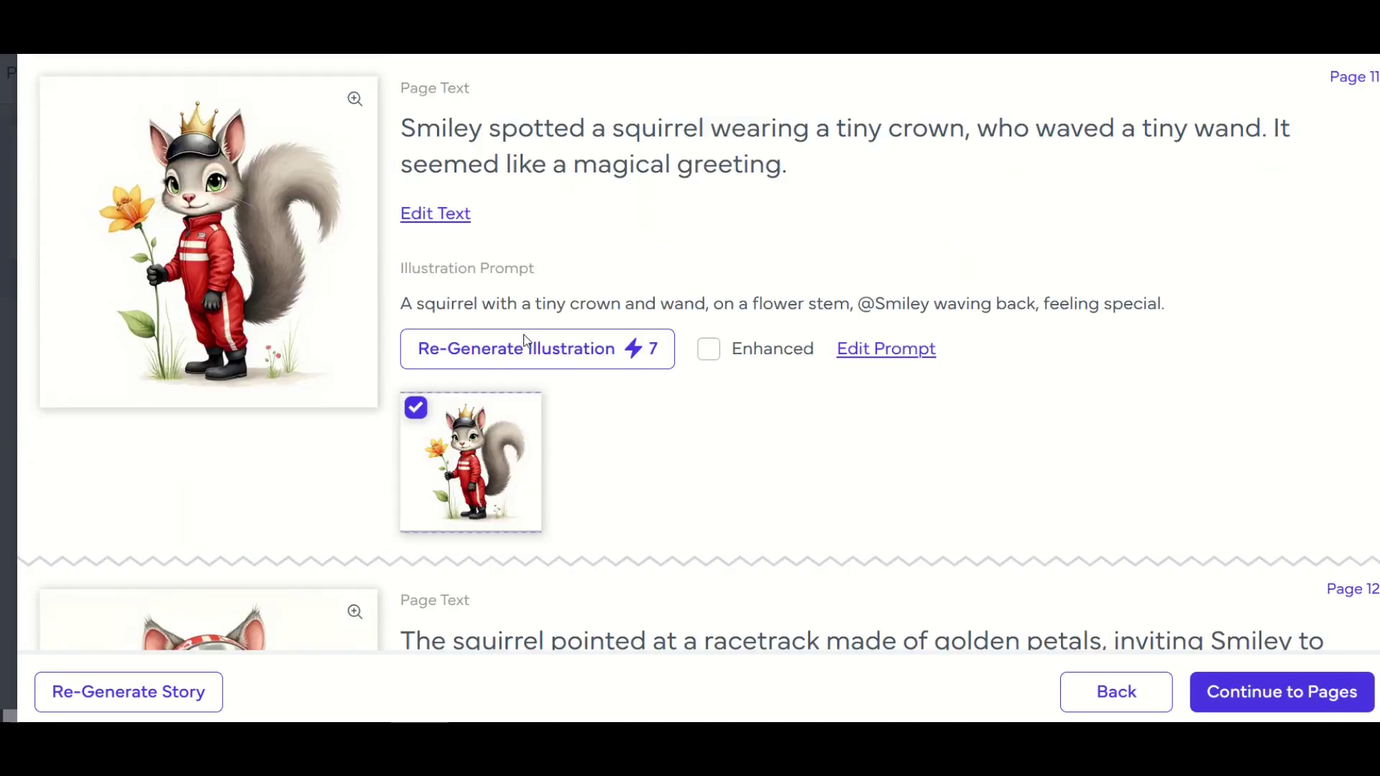
scroll(525, 341, "down", 10)
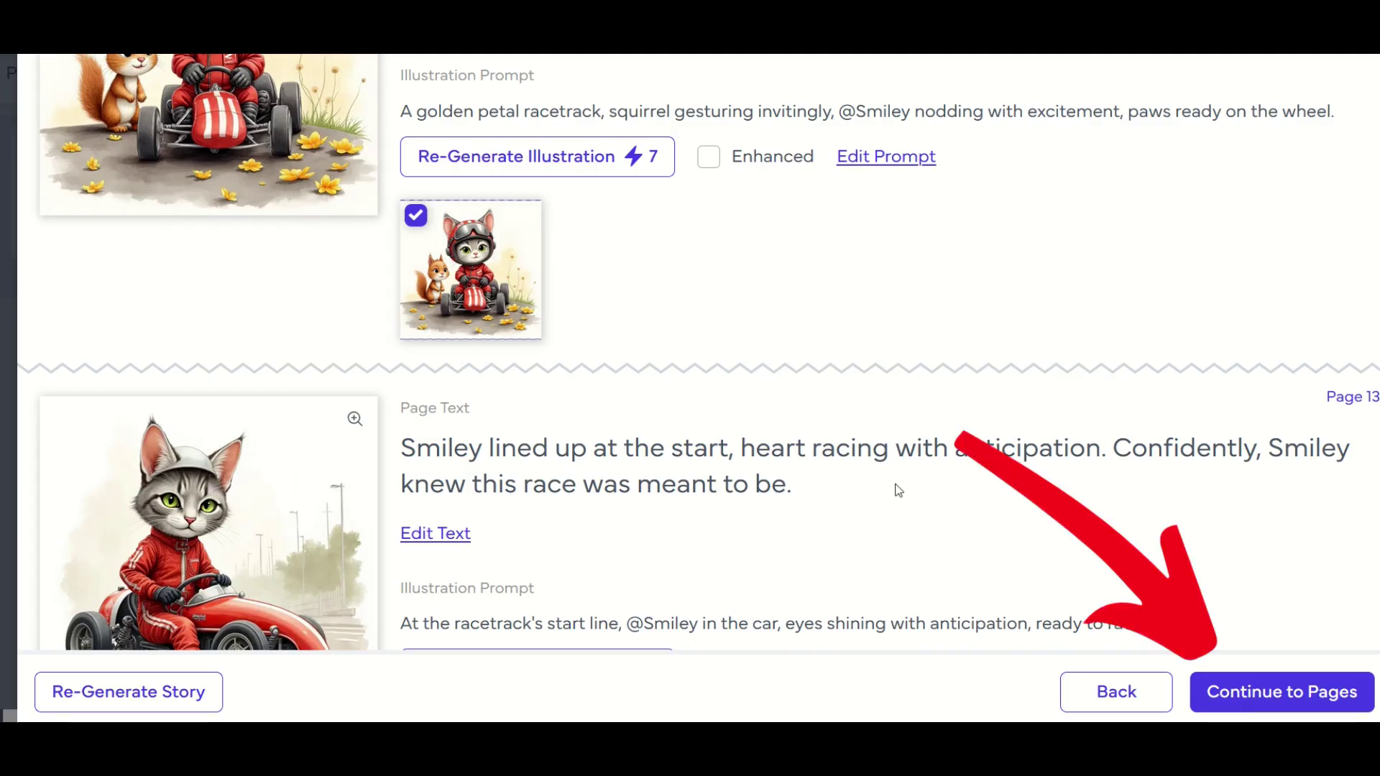
Step: On the Pages step, select the first 24 interior pages for the story
left_click(1306, 696)
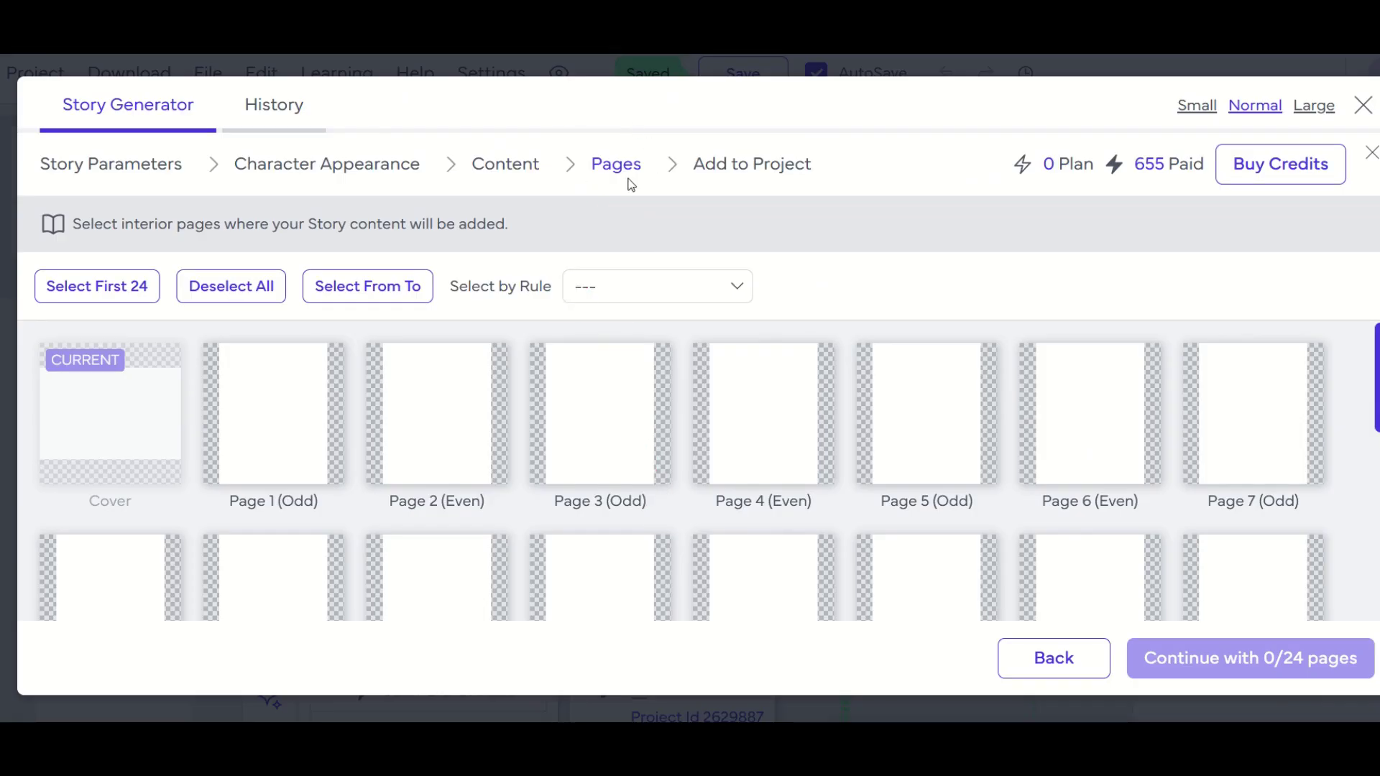
scroll(428, 360, "down", 7)
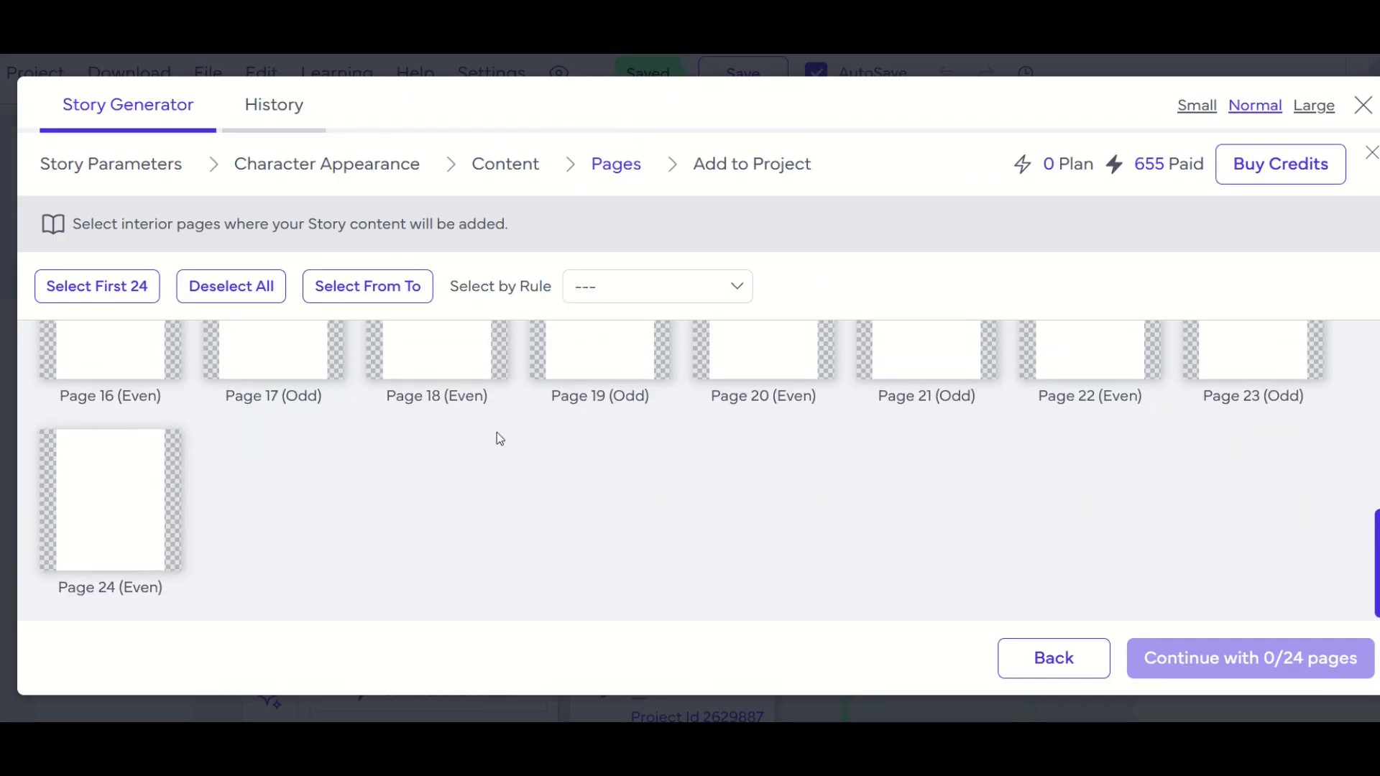
scroll(499, 440, "up", 7)
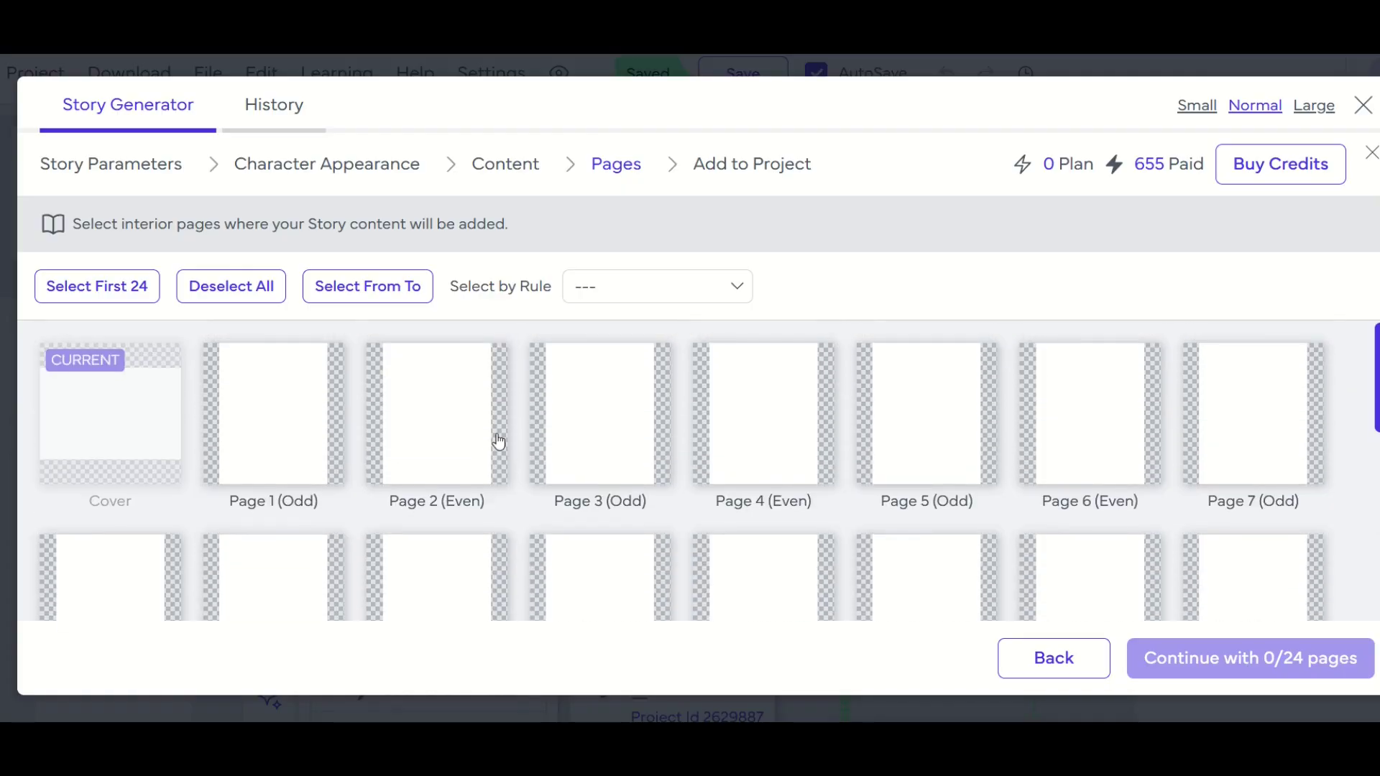
left_click(82, 289)
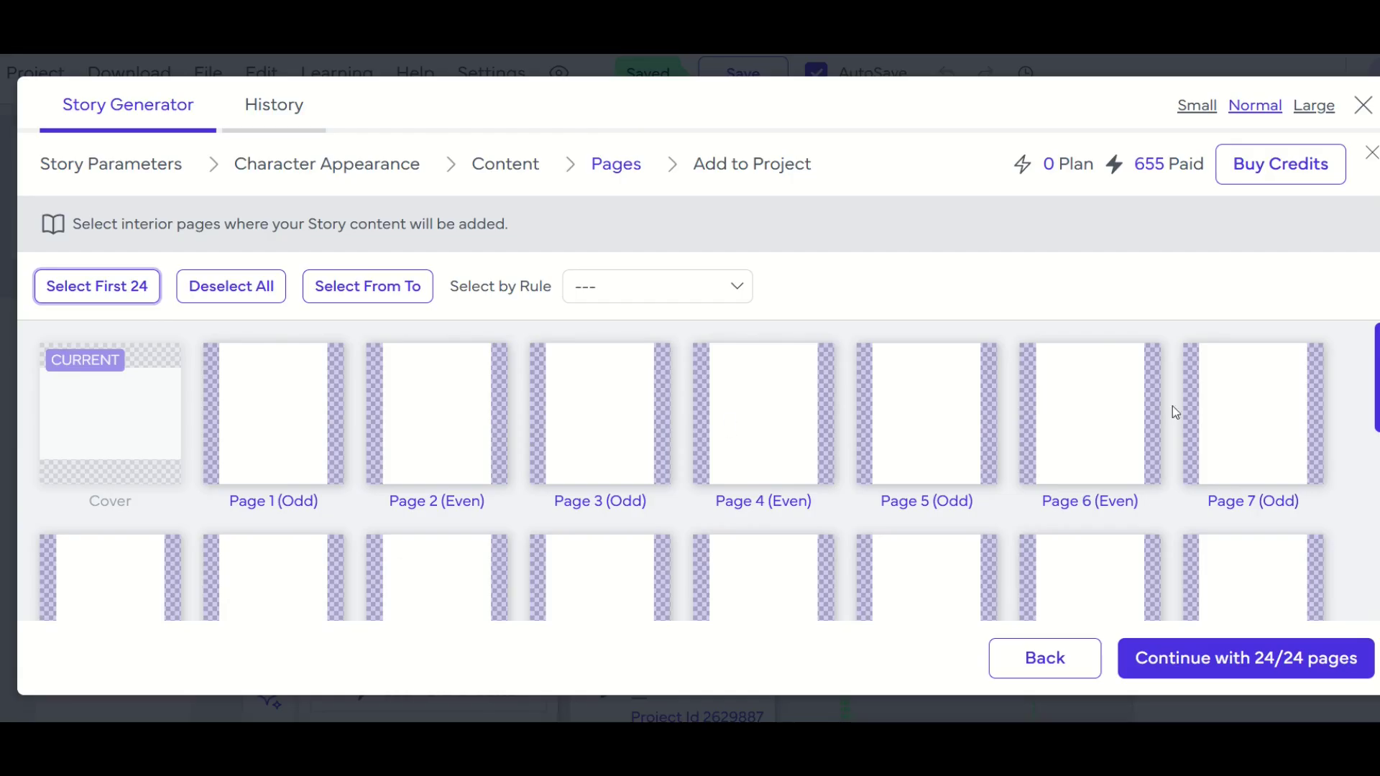
scroll(1251, 452, "down", 5)
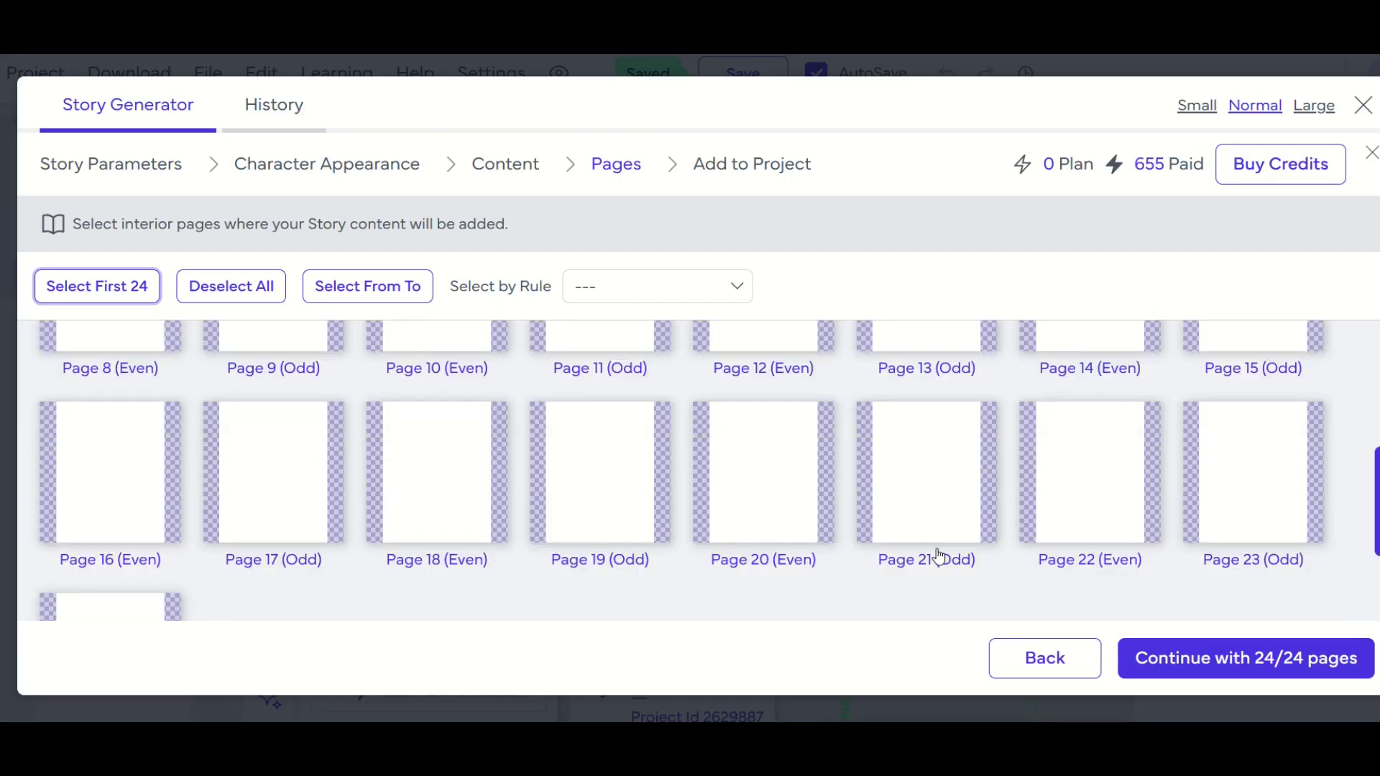
Step: Confirm the 24 chosen story pages and set the story text font to Acme
left_click(1244, 663)
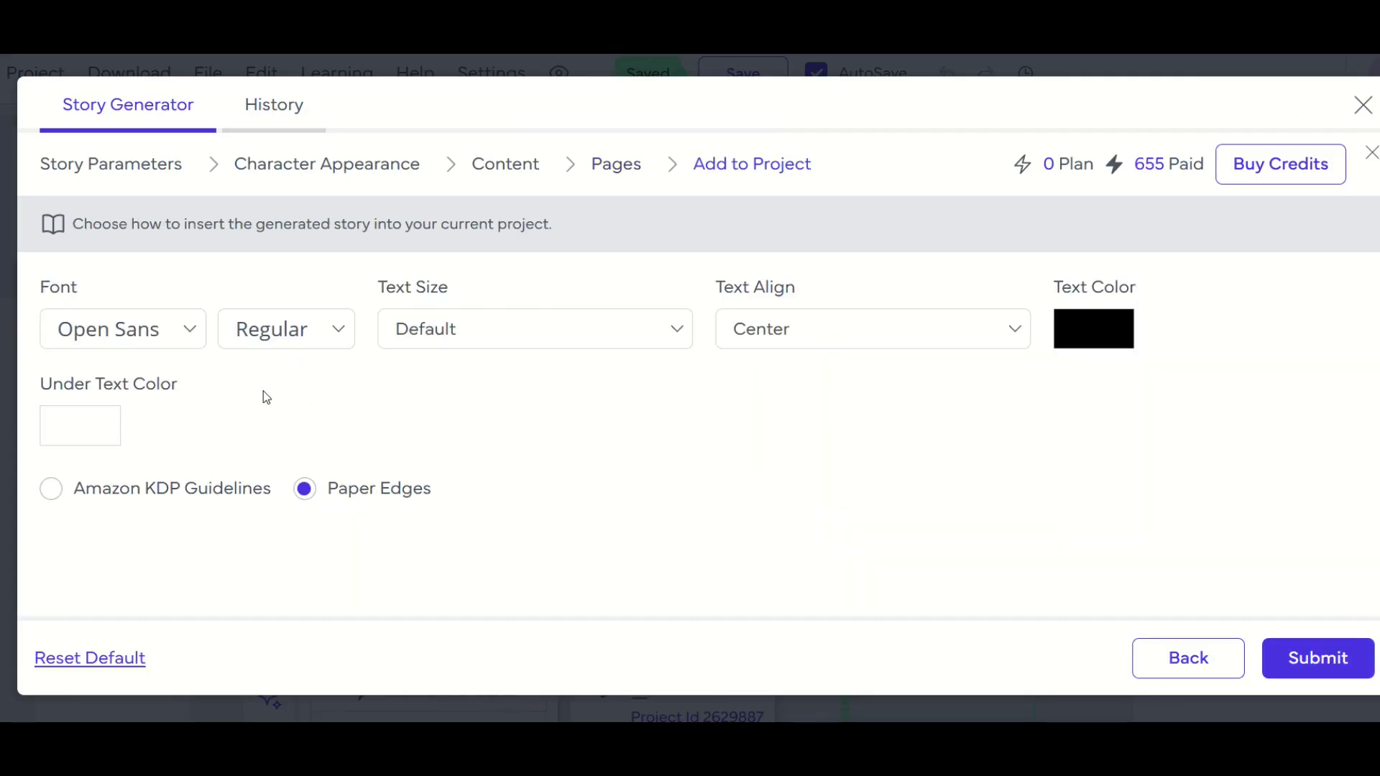
left_click(112, 332)
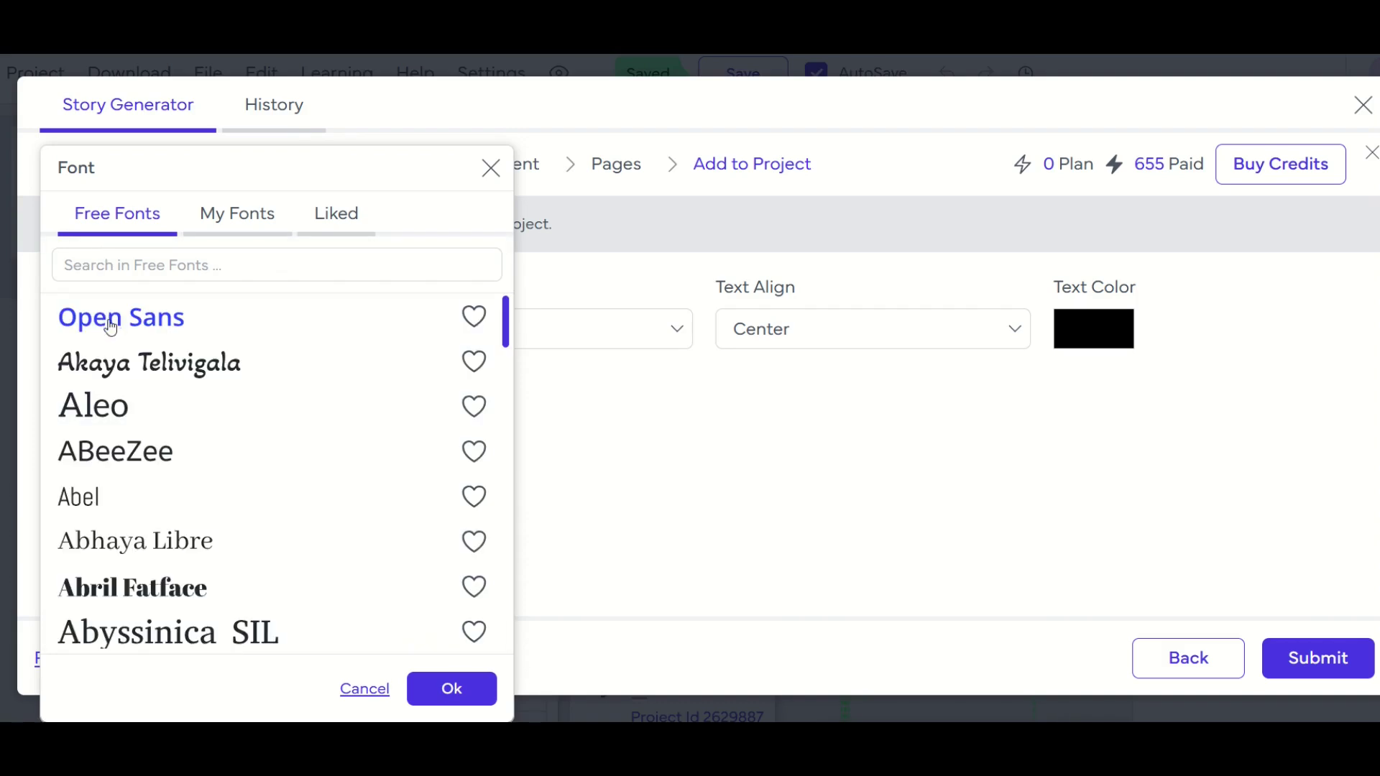
scroll(111, 329, "down", 5)
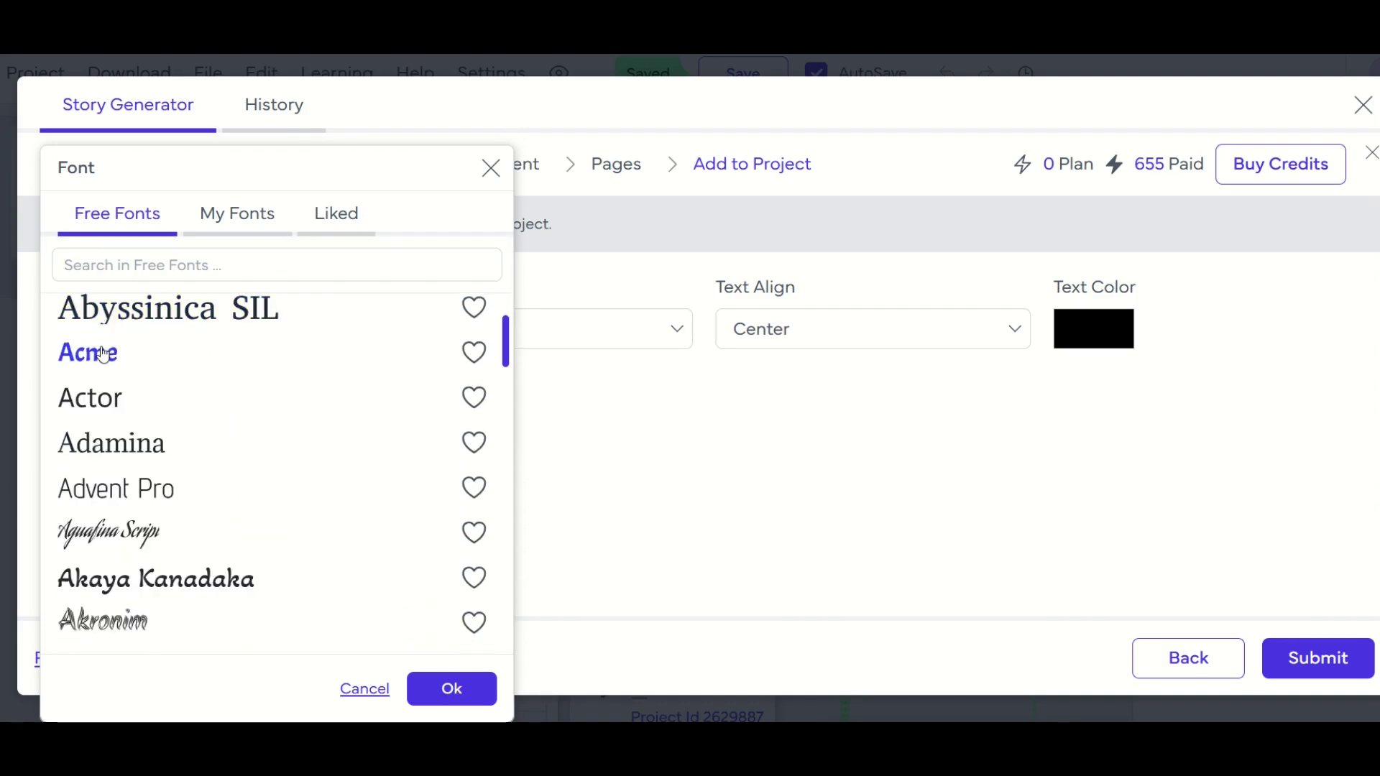
left_click(90, 368)
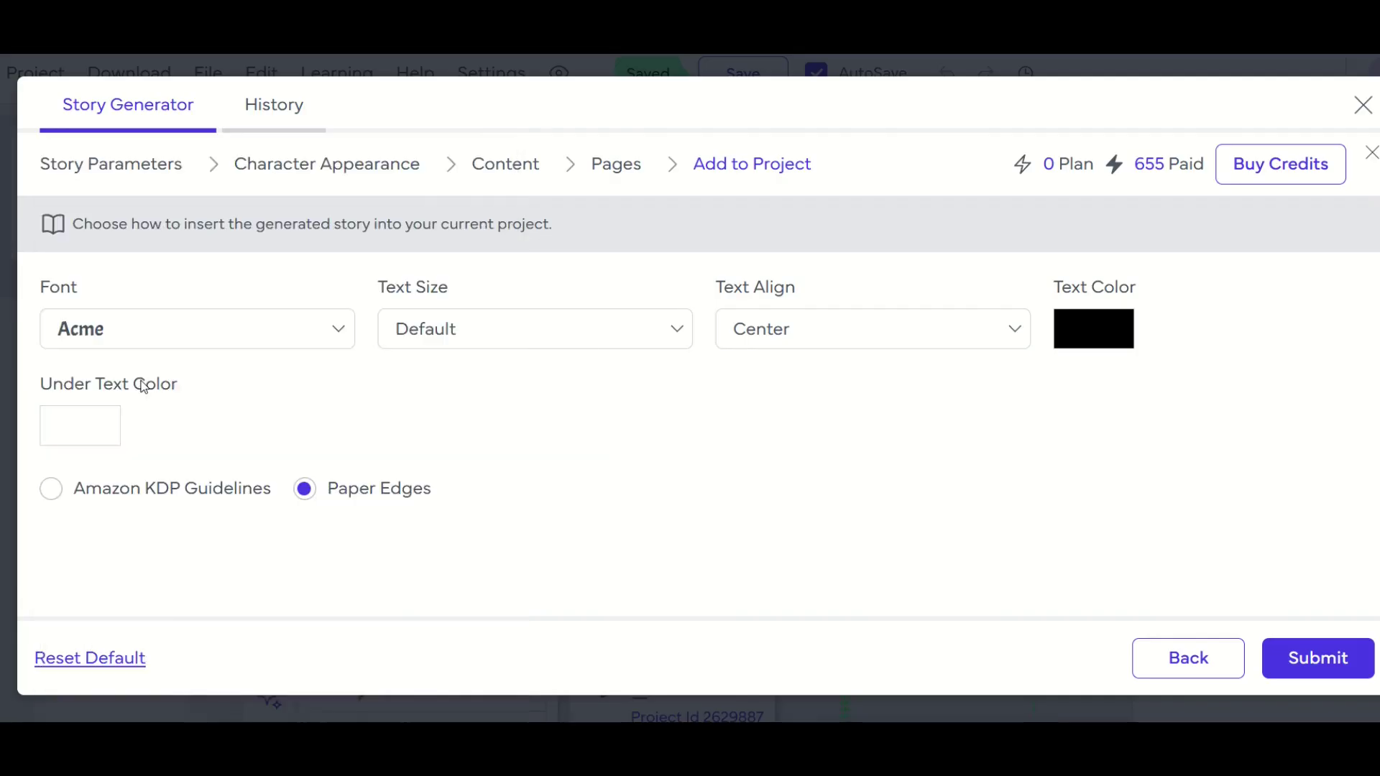
Step: Keep Default text size, centred alignment and black colour, and apply Amazon KDP Guidelines layout
left_click(442, 342)
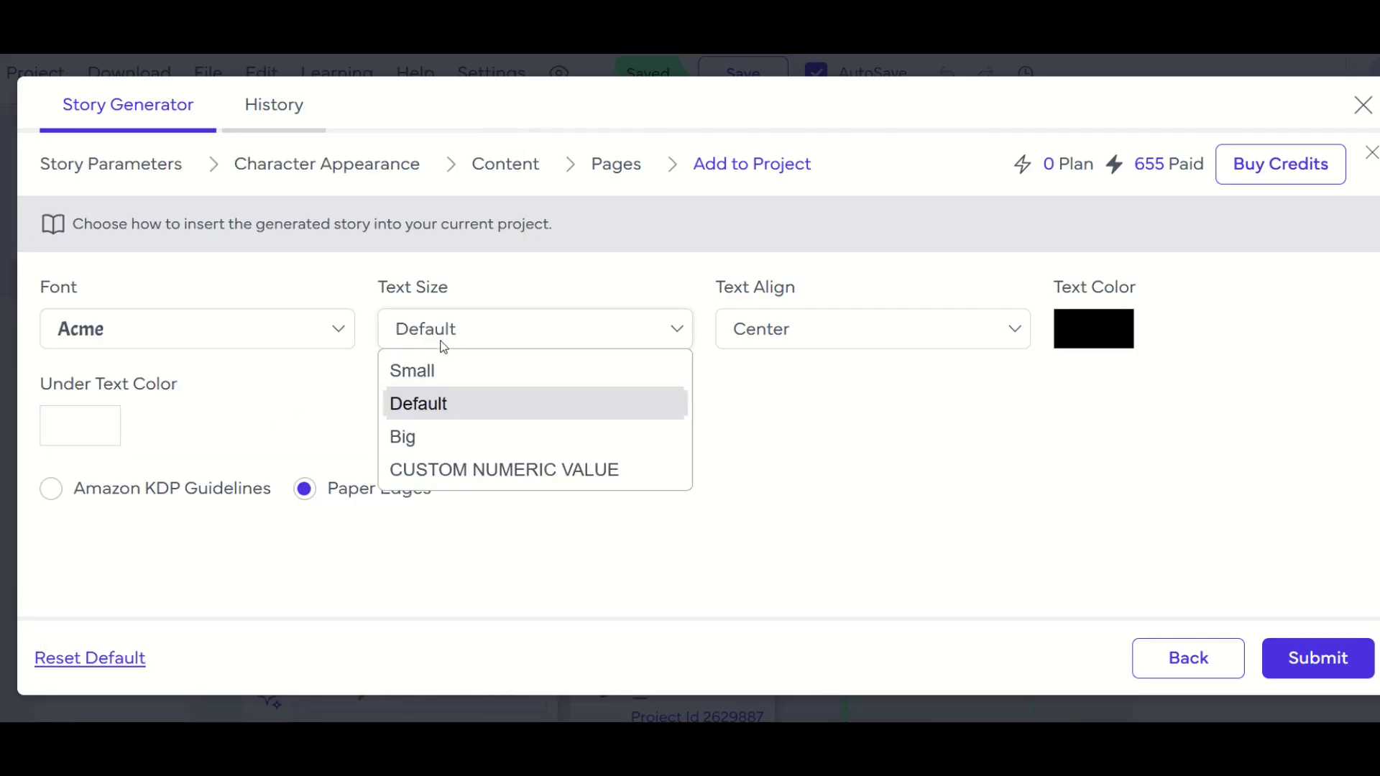
left_click(425, 408)
left_click(772, 334)
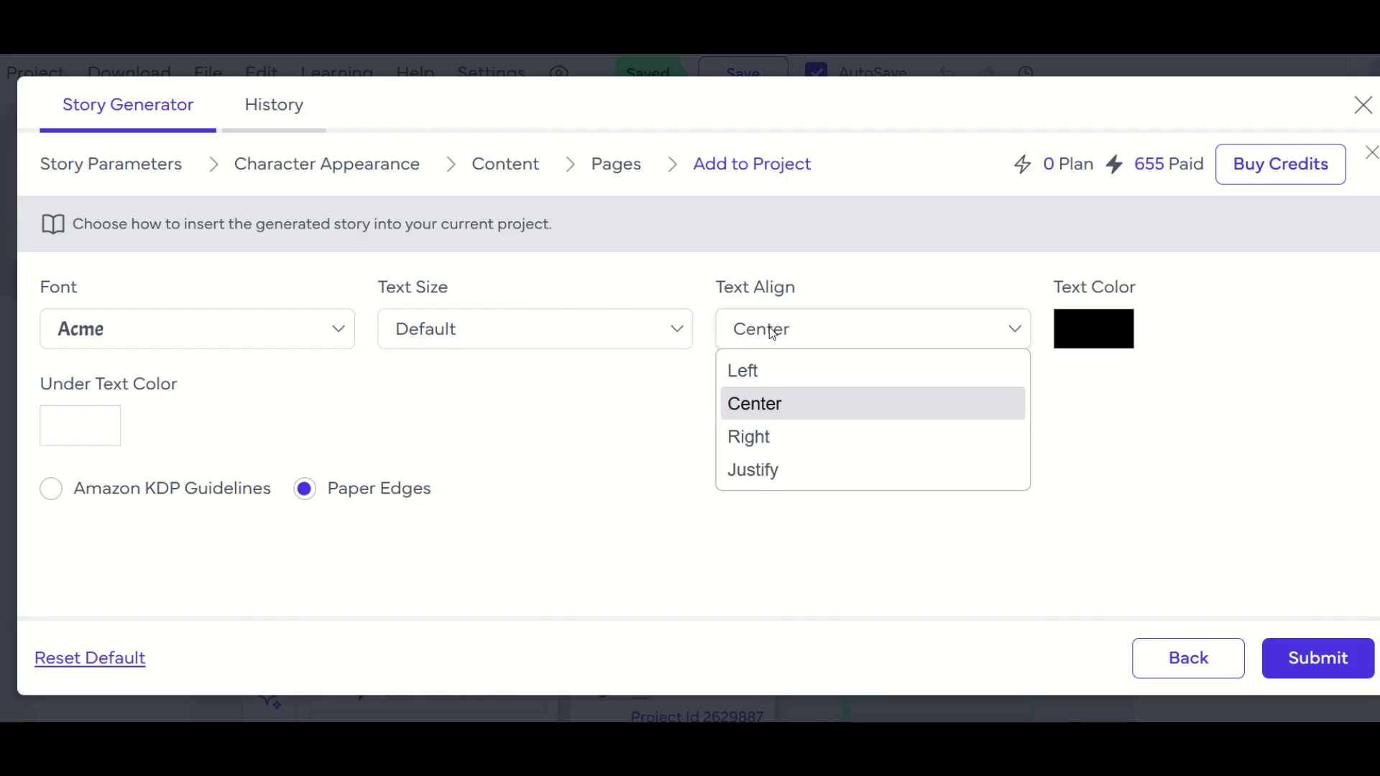
left_click(765, 408)
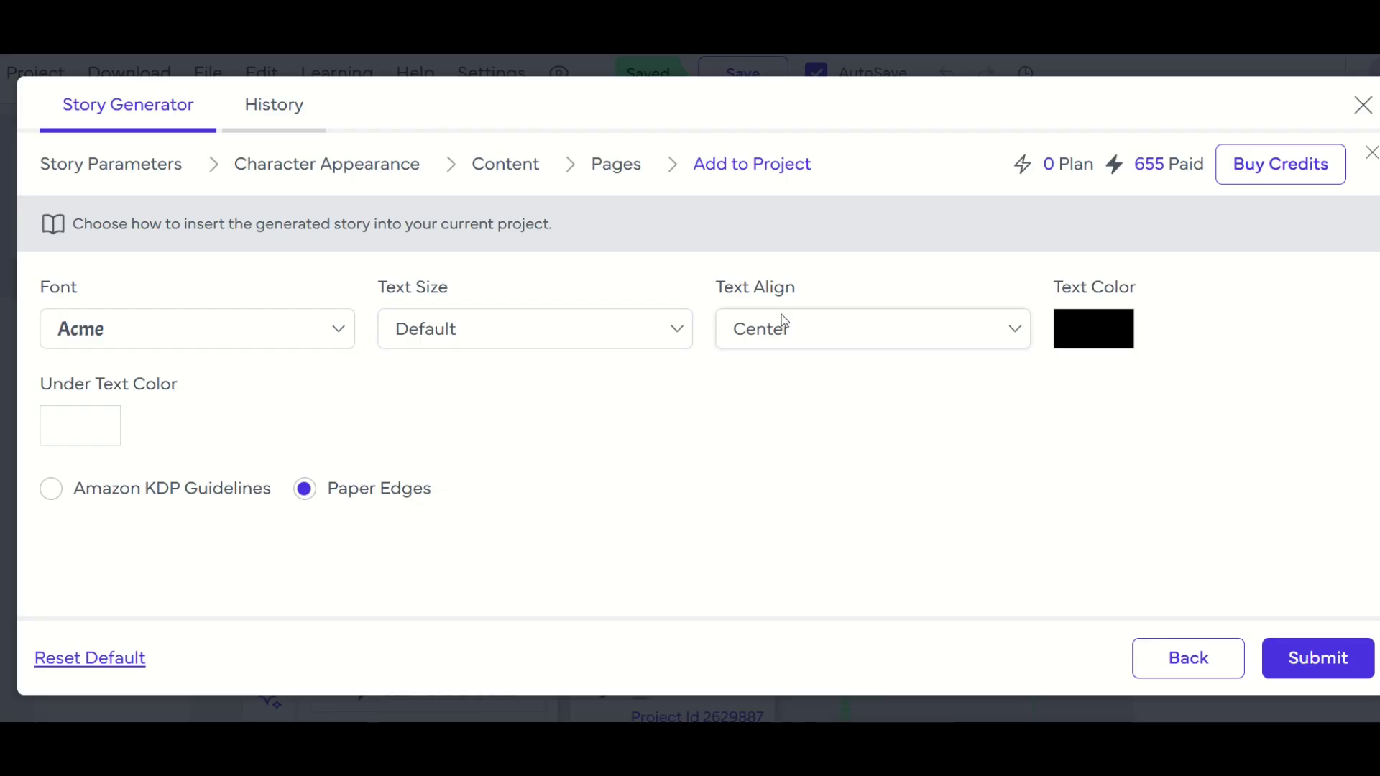
left_click(1094, 337)
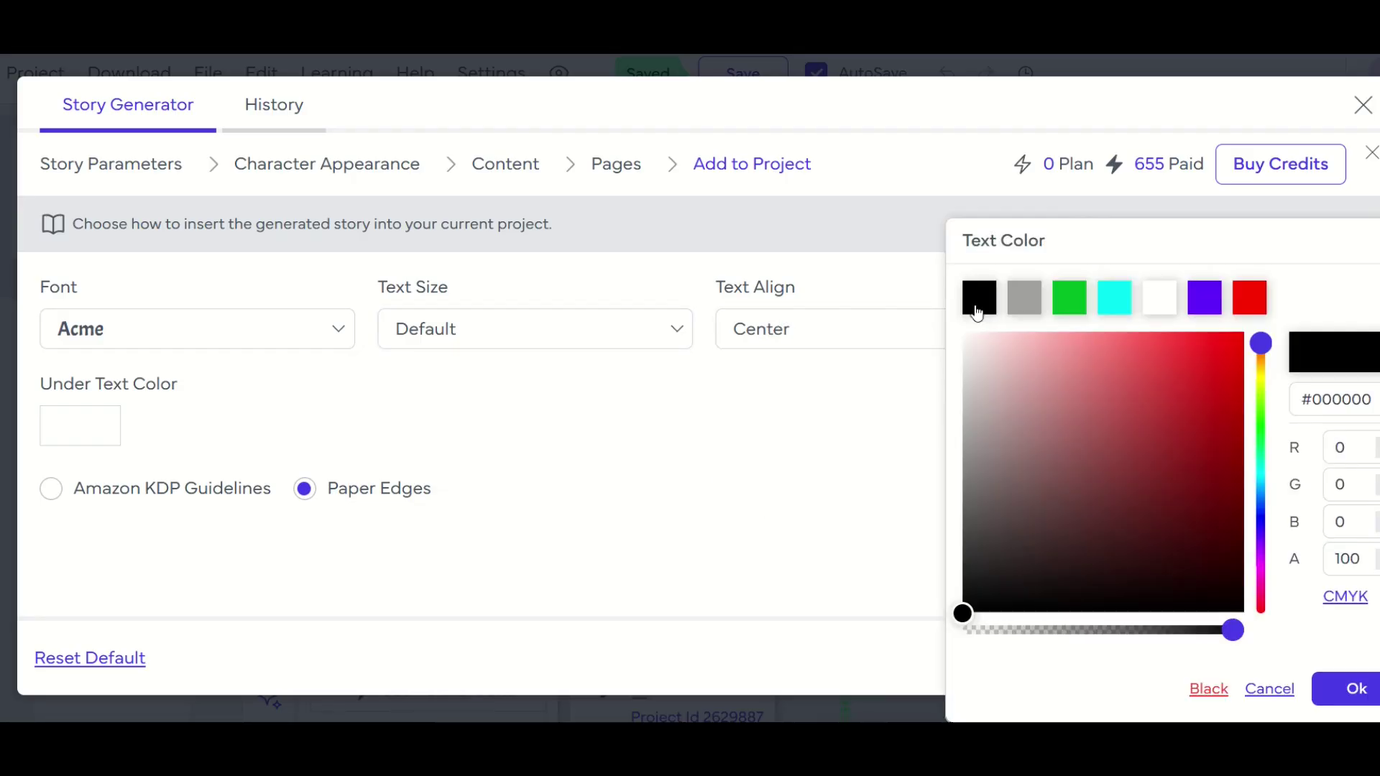
left_click(115, 540)
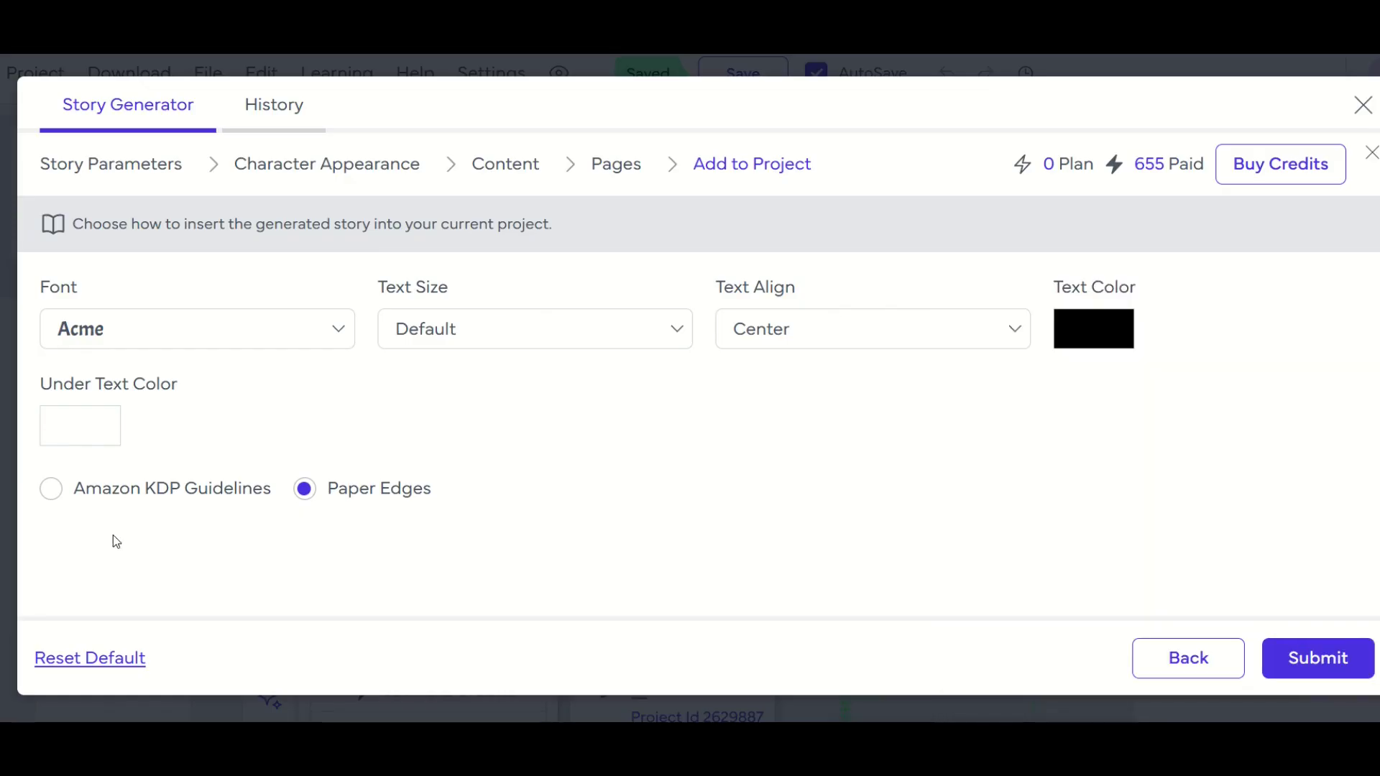
left_click(56, 492)
Step: Insert the generated story into the project and scroll down the page thumbnails
left_click(1309, 672)
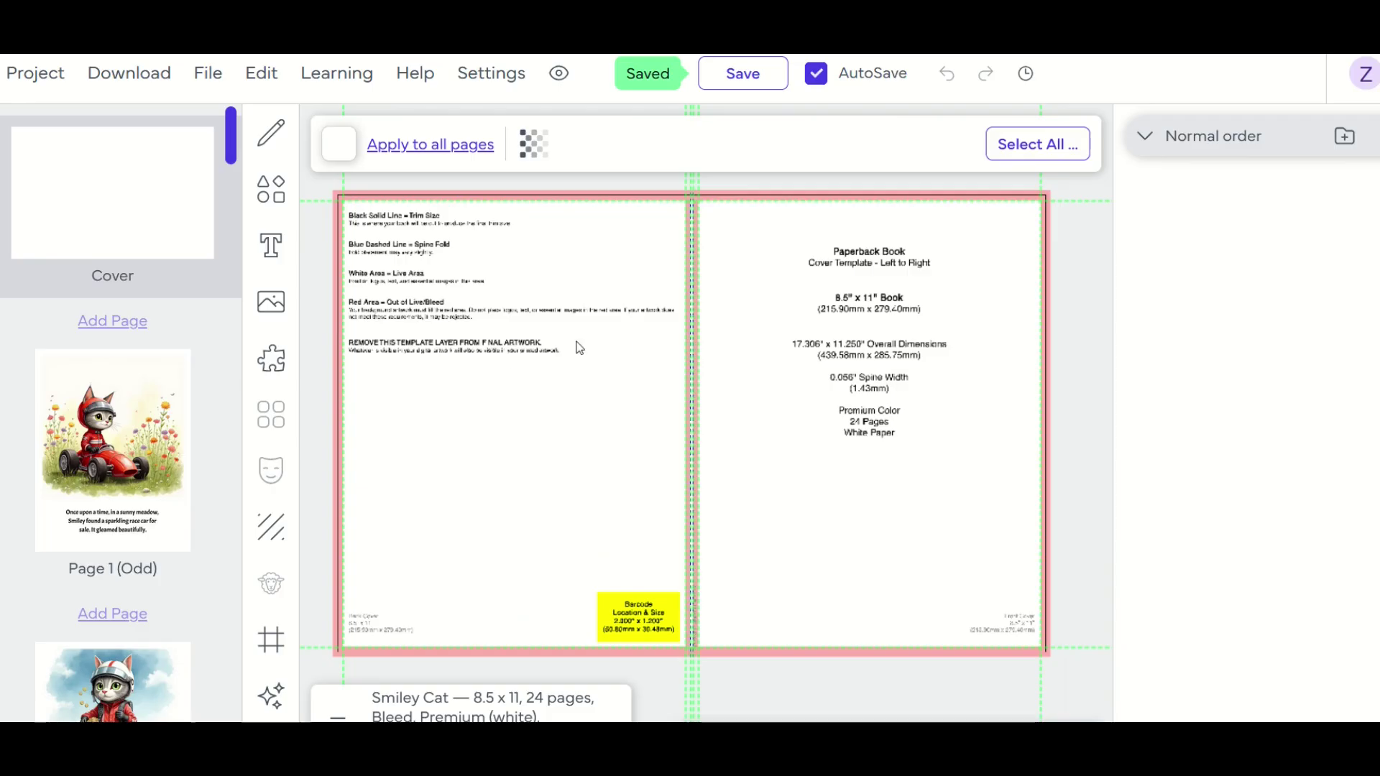
scroll(170, 282, "down", 2)
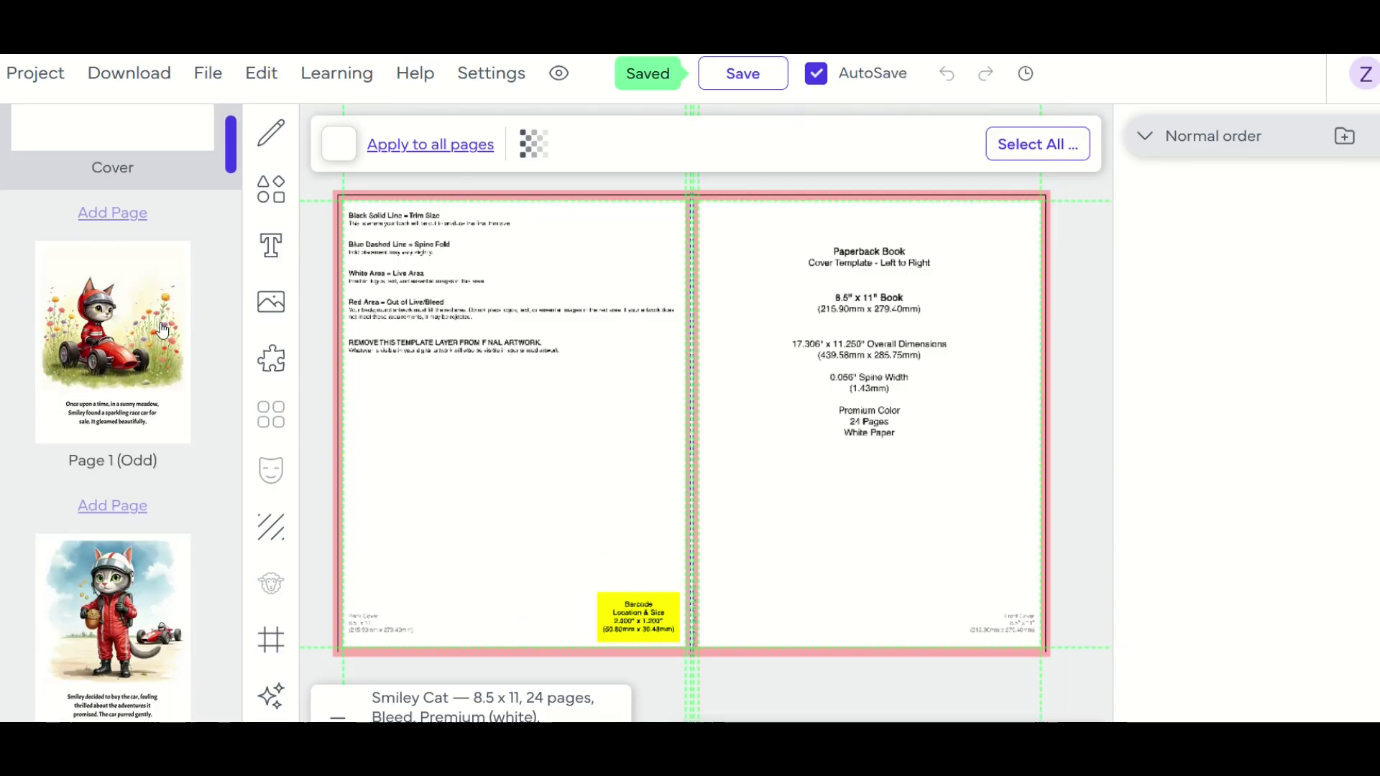
scroll(163, 329, "down", 3)
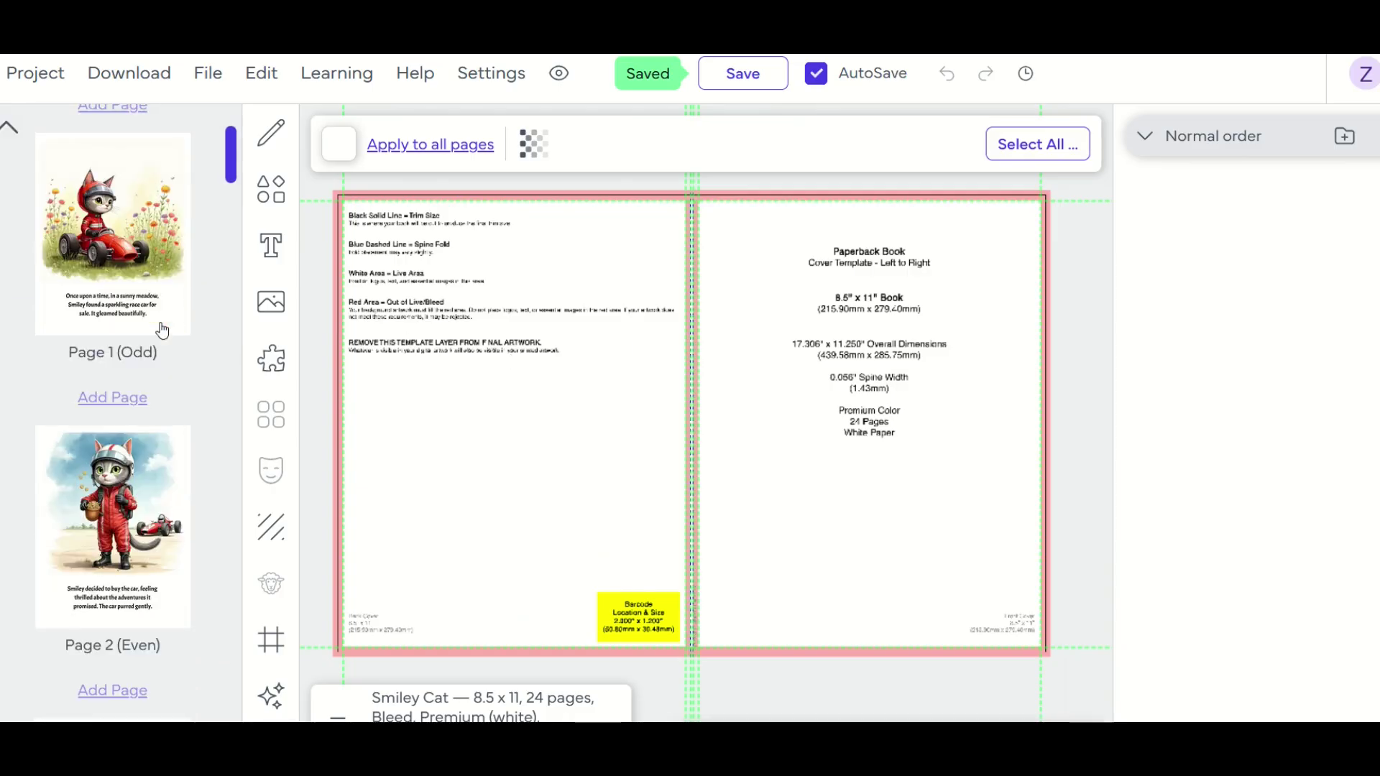
scroll(163, 330, "down", 5)
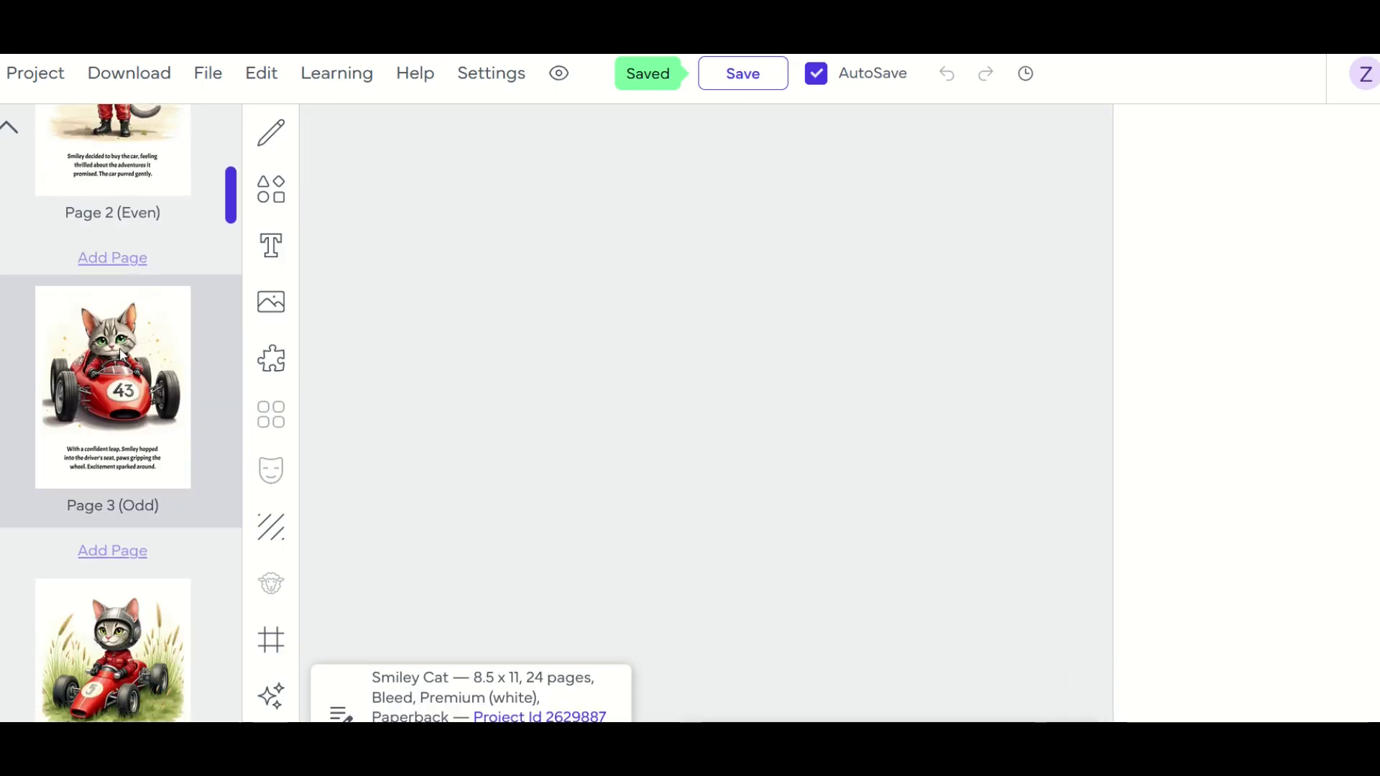
Step: On Page 3, nudge the race-car illustration left and realign the caption to the page centre
left_click(121, 355)
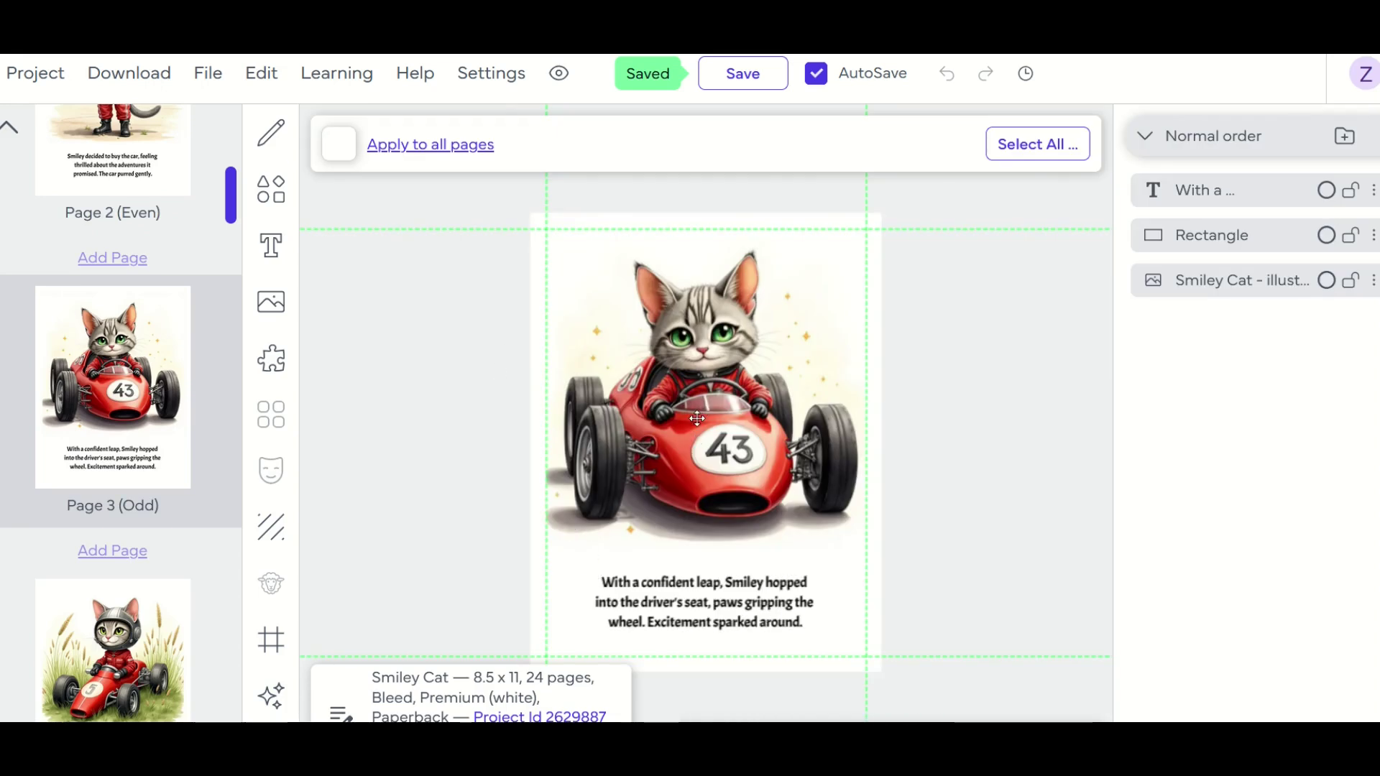
left_click(722, 451)
mouse_move(722, 452)
left_mouse_down()
mouse_move(593, 451)
mouse_move(722, 451)
left_mouse_up()
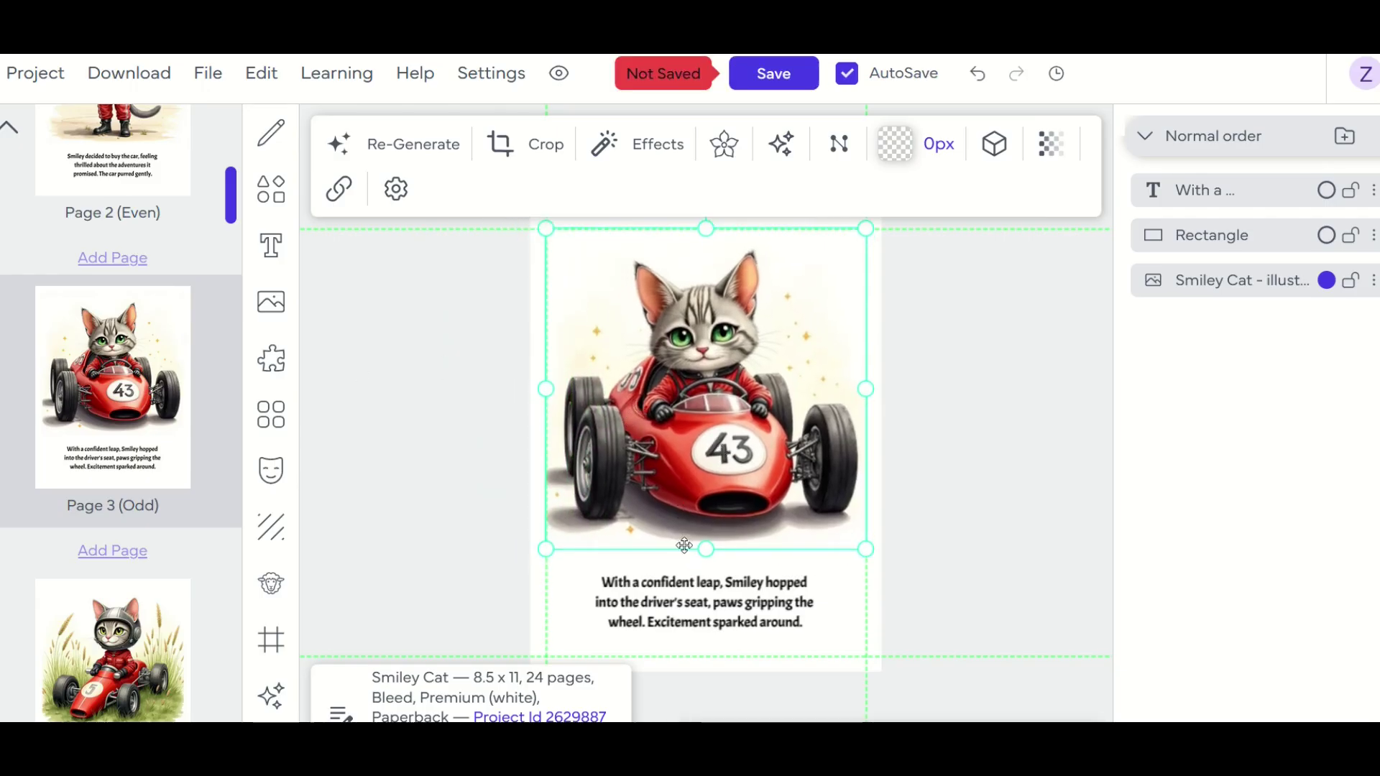
left_click(685, 598)
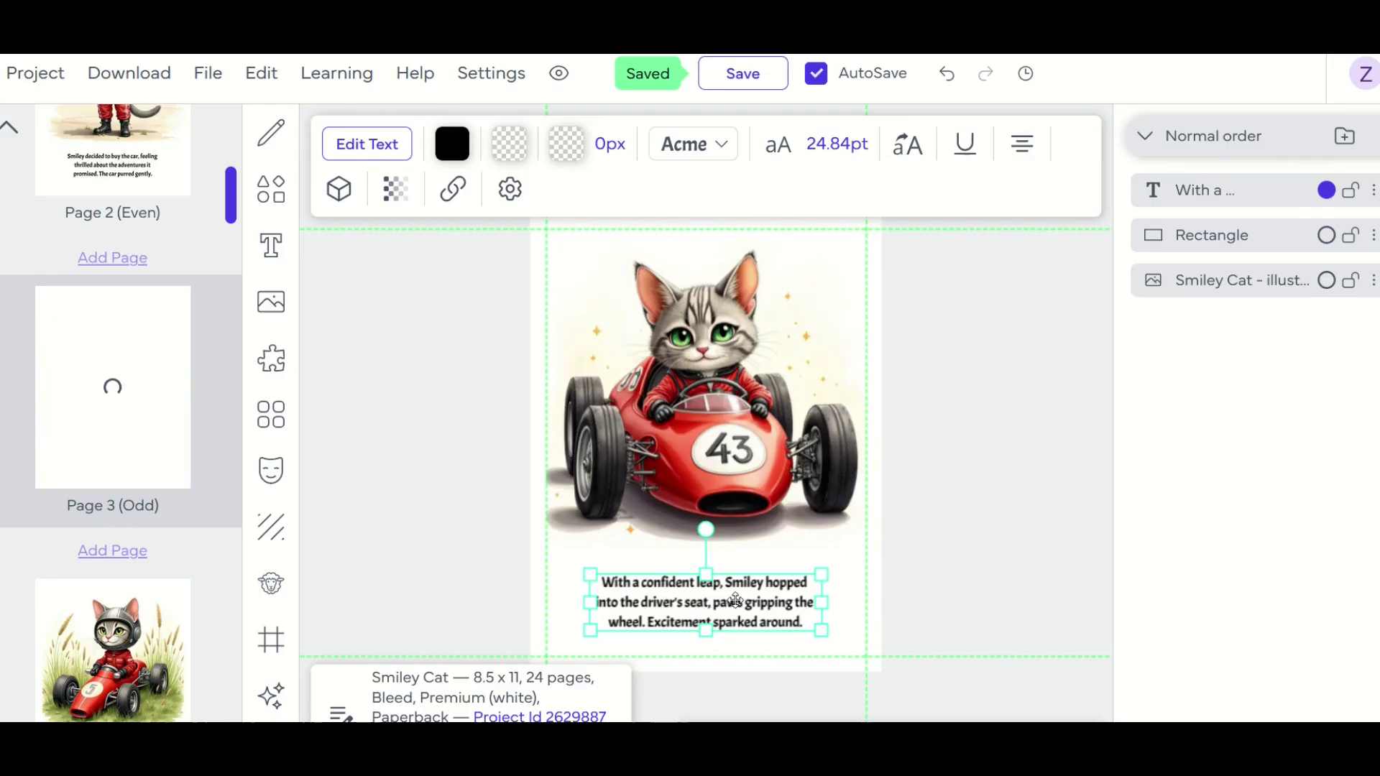
mouse_move(702, 591)
left_mouse_down()
mouse_move(616, 482)
mouse_move(746, 473)
mouse_move(701, 596)
left_mouse_up()
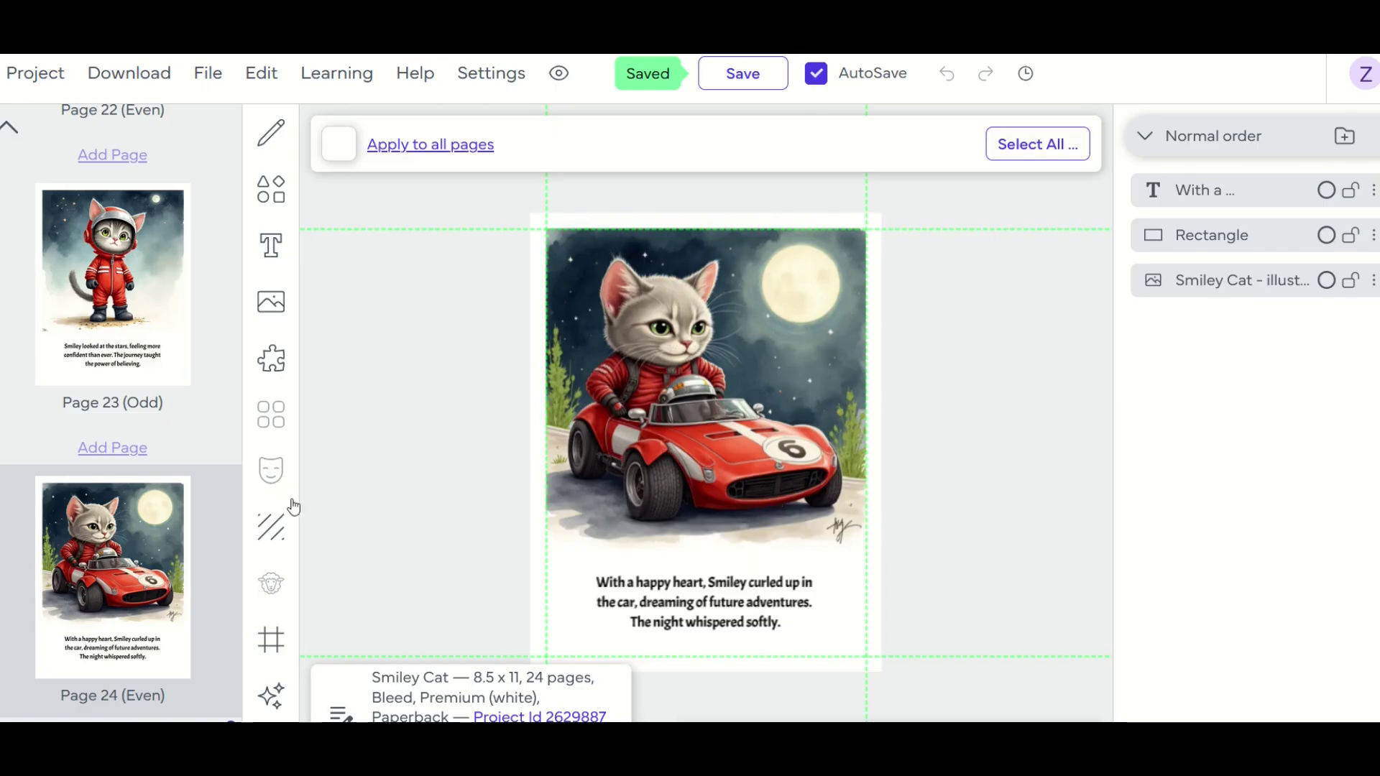
Step: Select Page 2's racing-suit cat illustration and paste it onto the cover spread with Ctrl+V
scroll(110, 453, "up", 20)
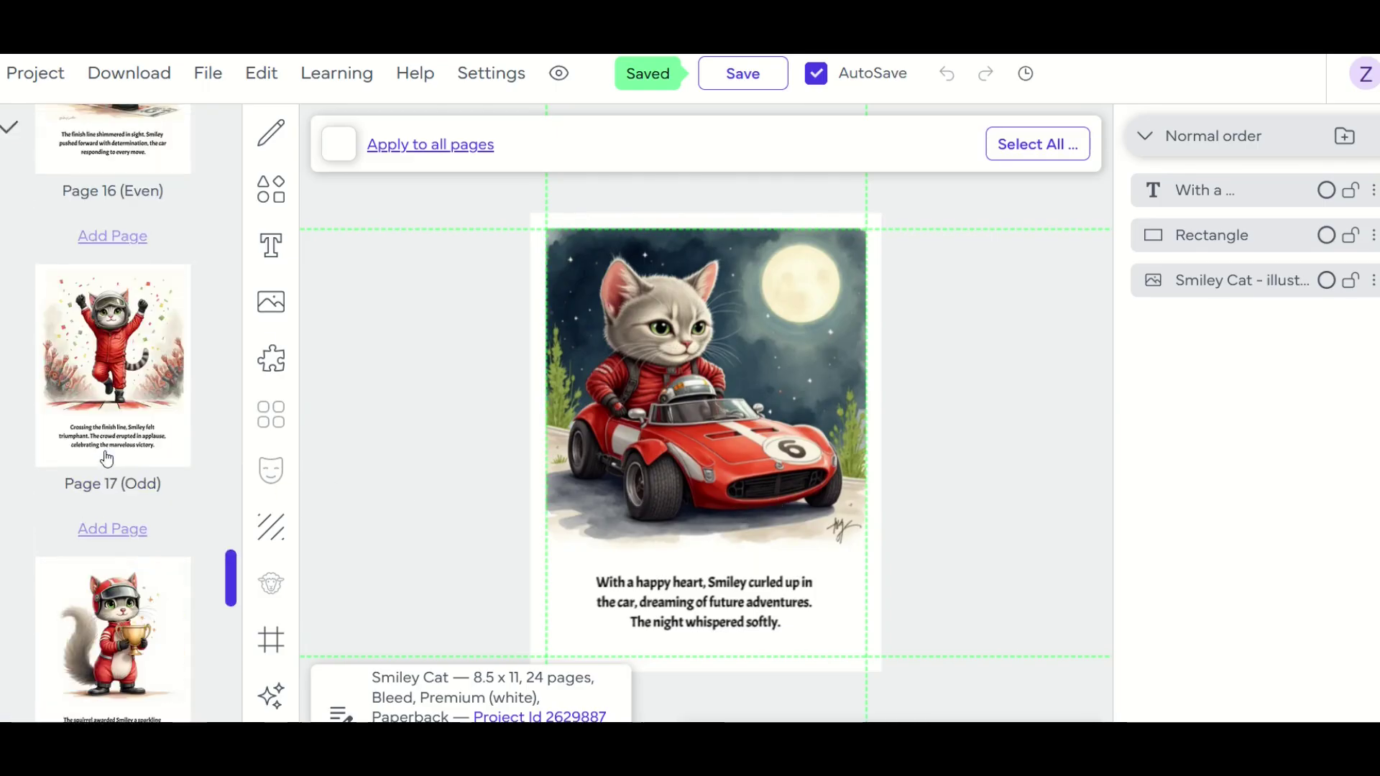
scroll(110, 455, "up", 20)
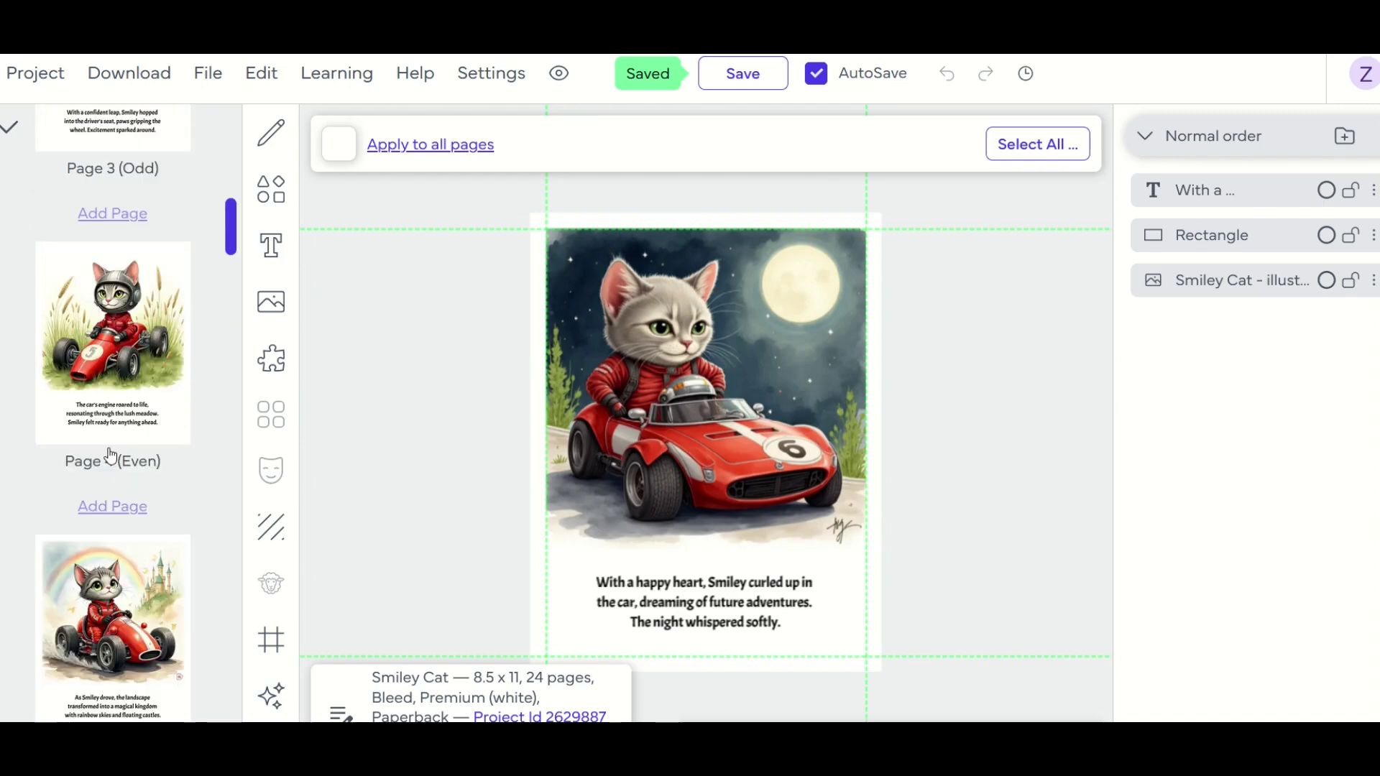
scroll(111, 449, "up", 3)
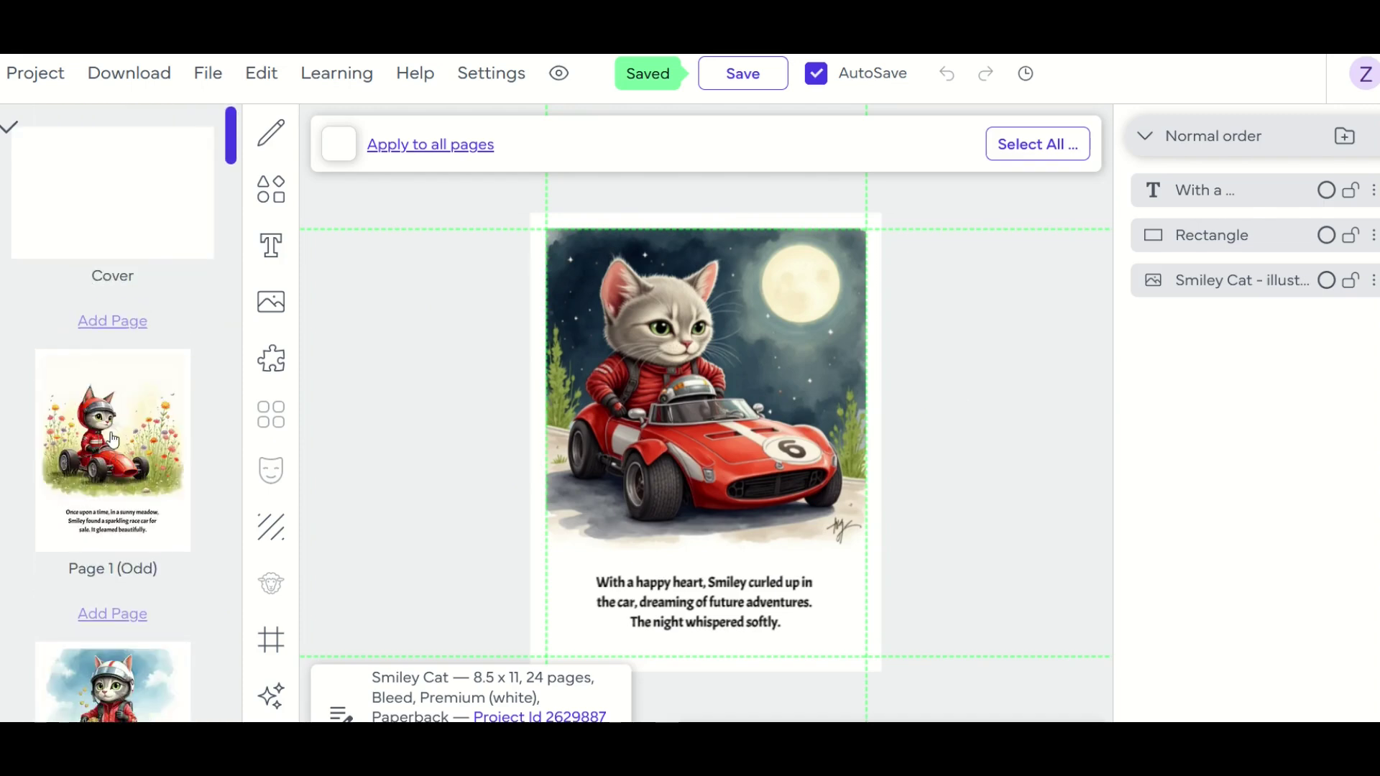
left_click(117, 247)
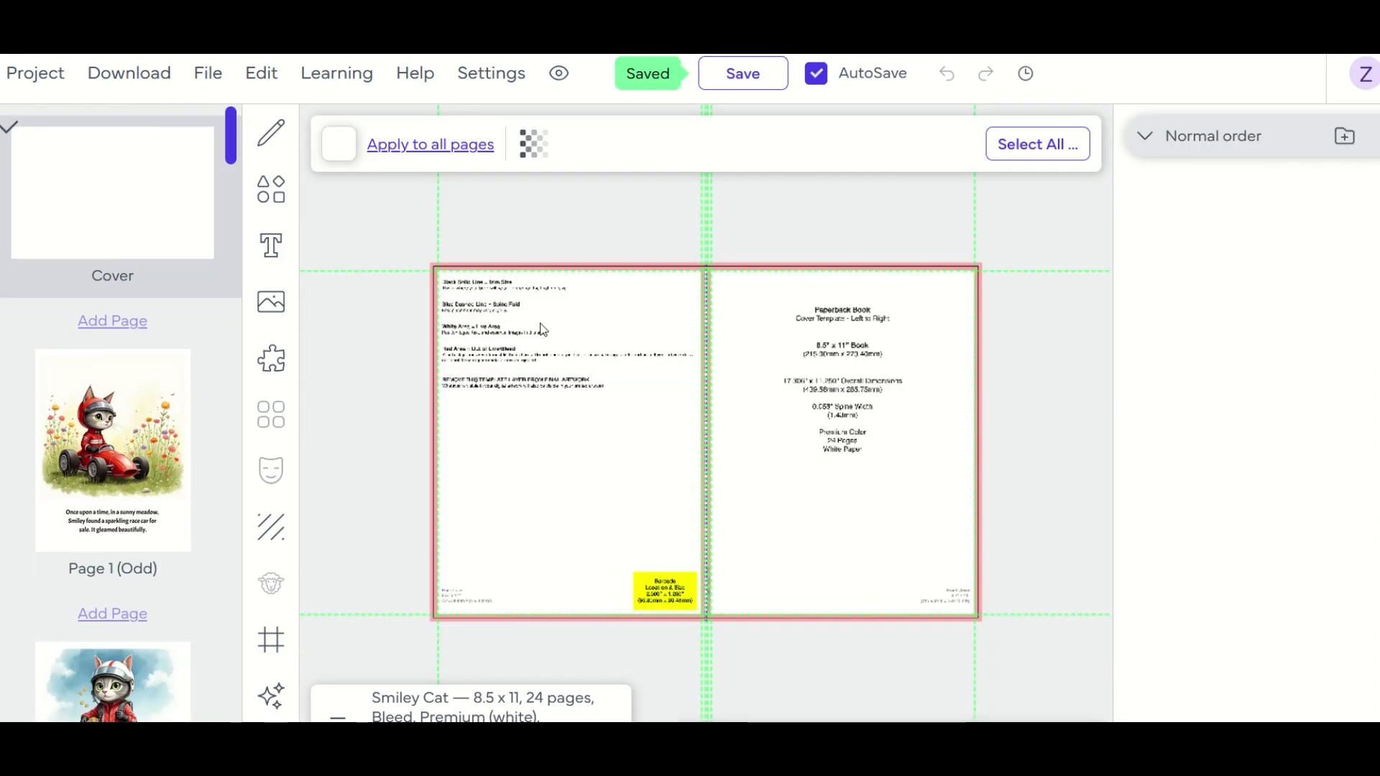
scroll(166, 377, "down", 5)
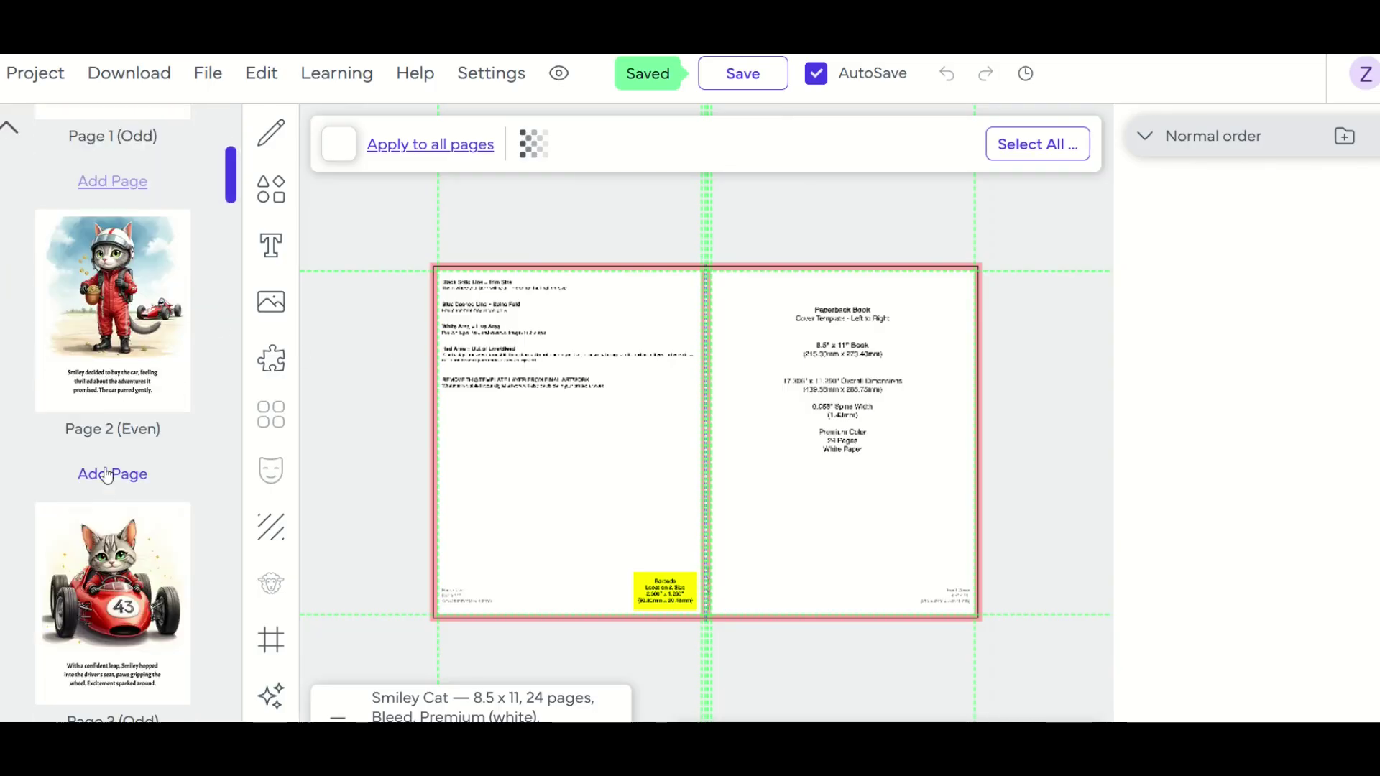
left_click(113, 424)
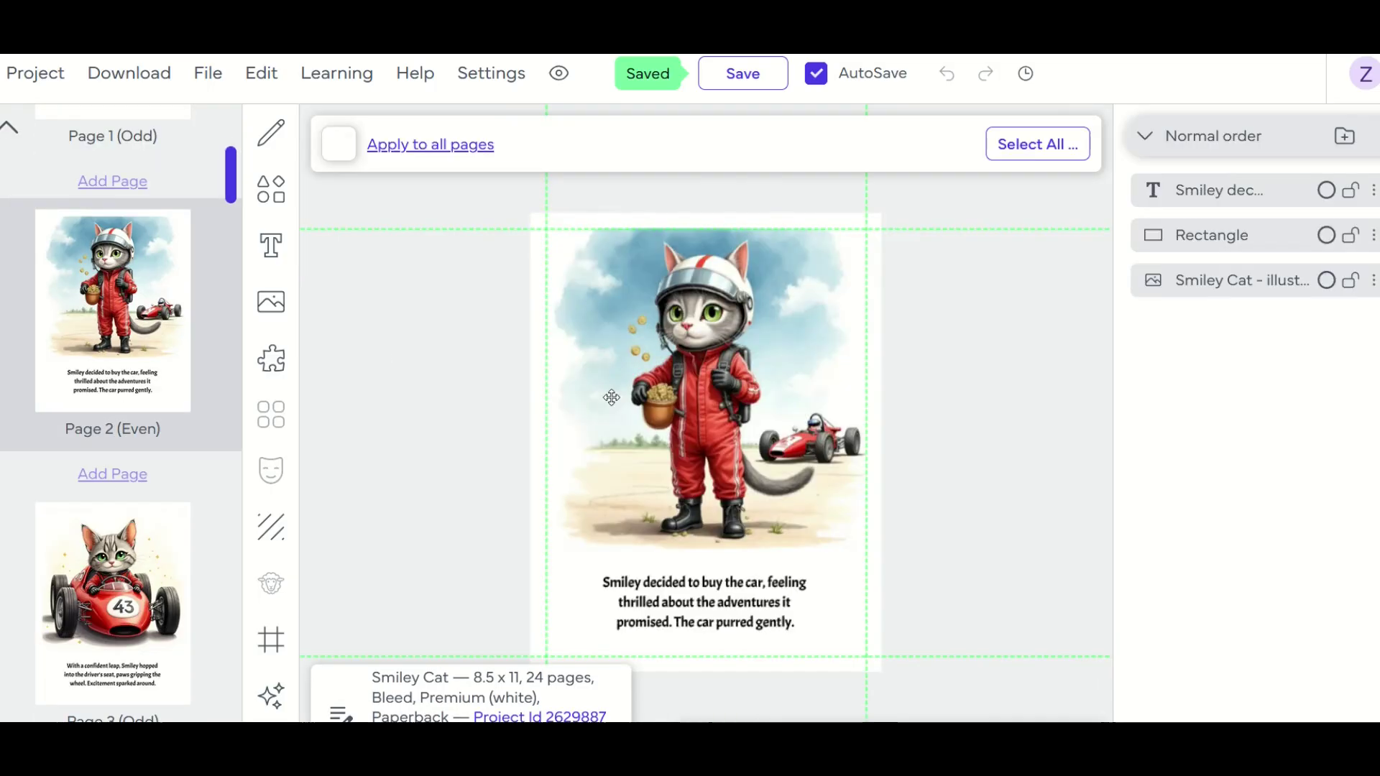
left_click(683, 425)
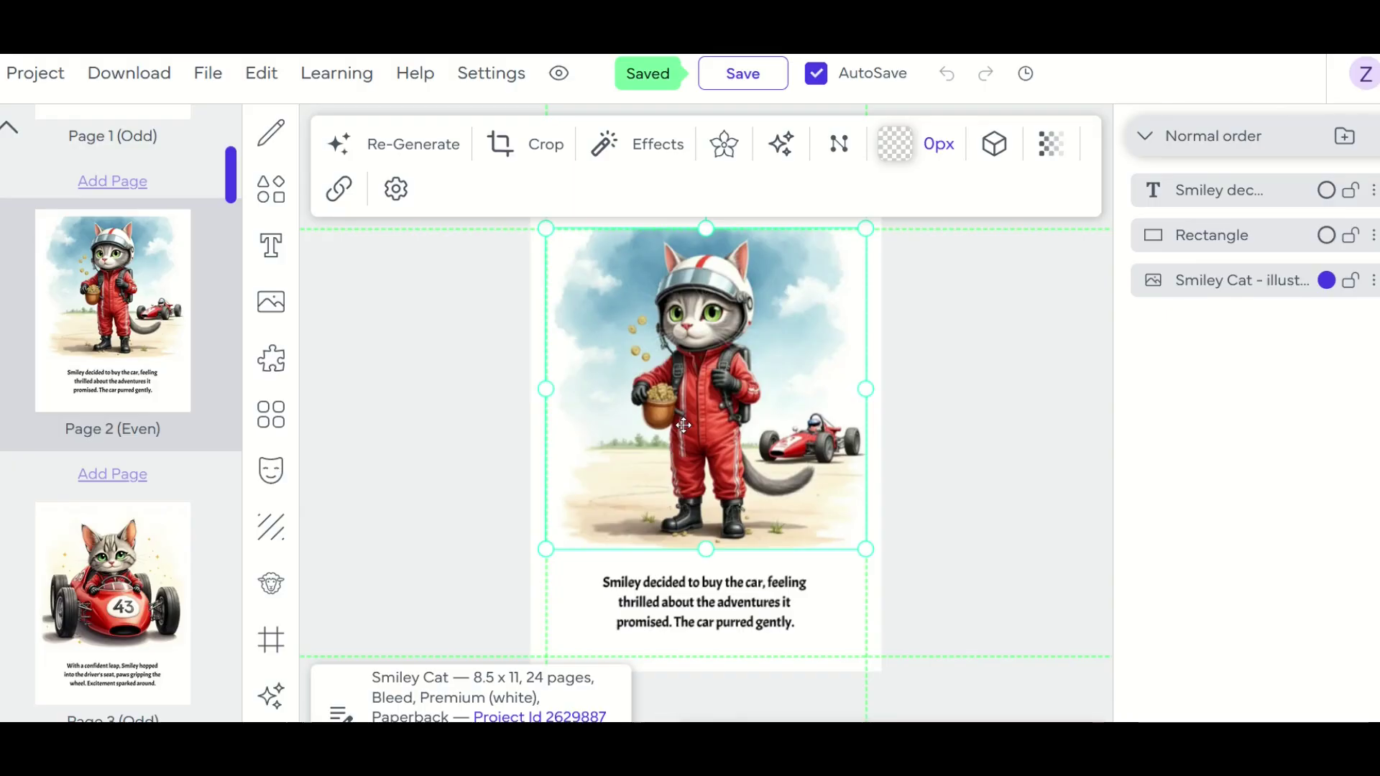
scroll(135, 274, "up", 6)
left_click(132, 234)
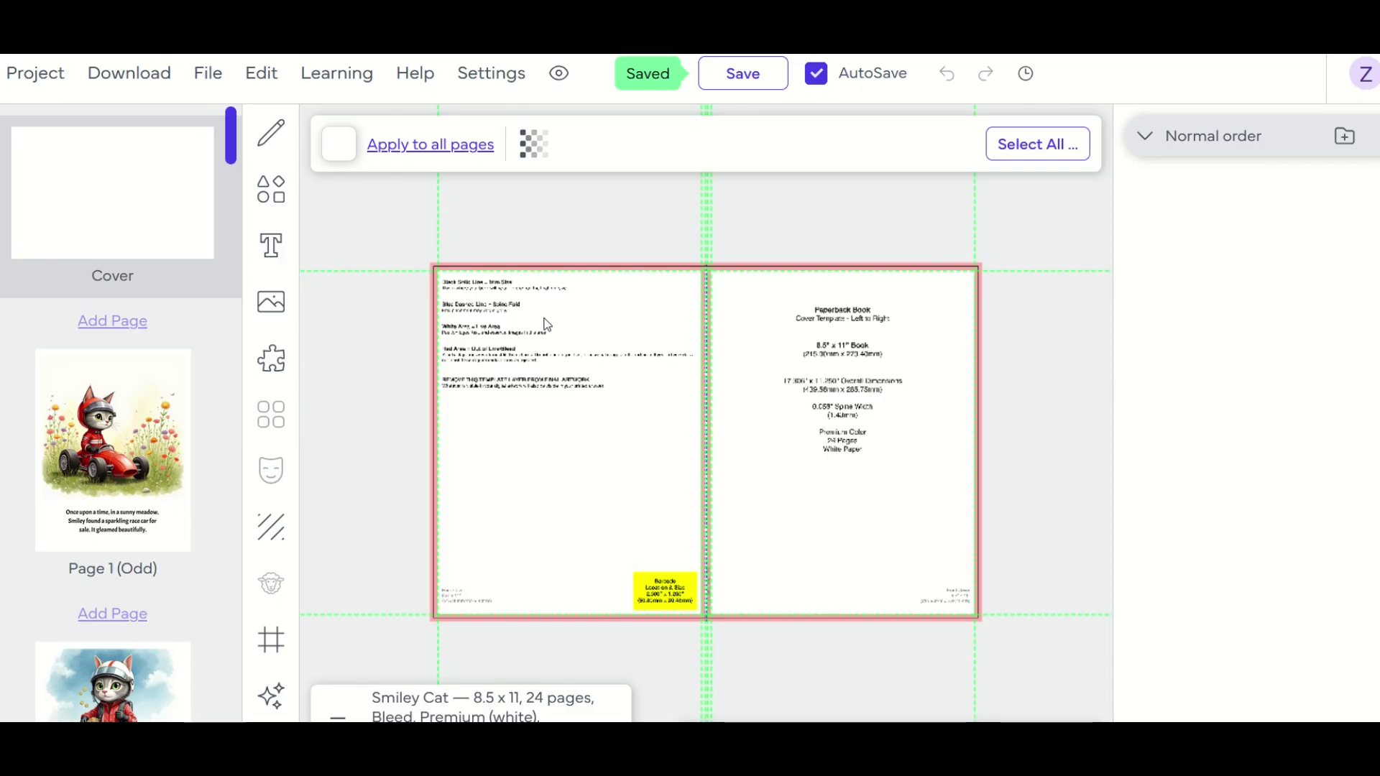
key("ctrl+v")
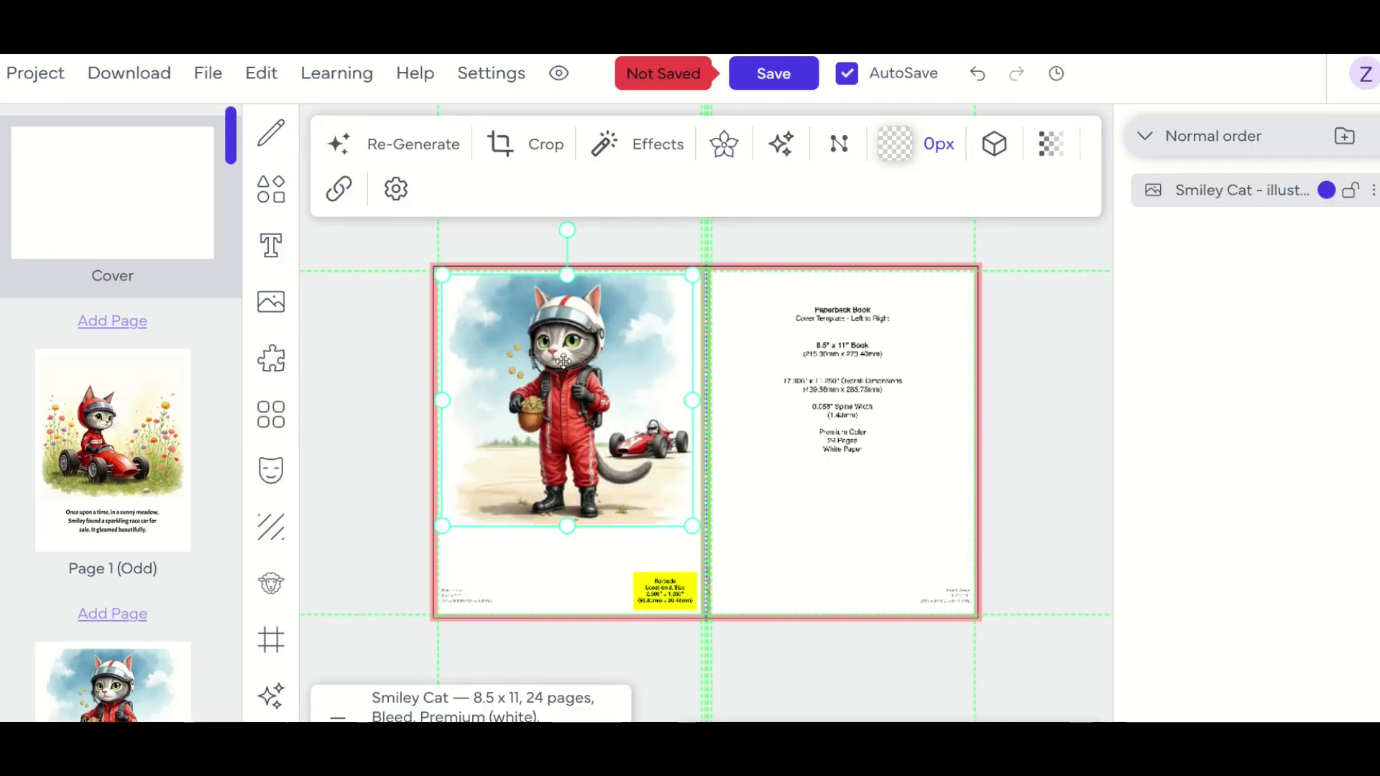
Step: Move the pasted cat illustration onto the right-hand front cover and shrink it to fit
left_click_drag(543, 316, 860, 430)
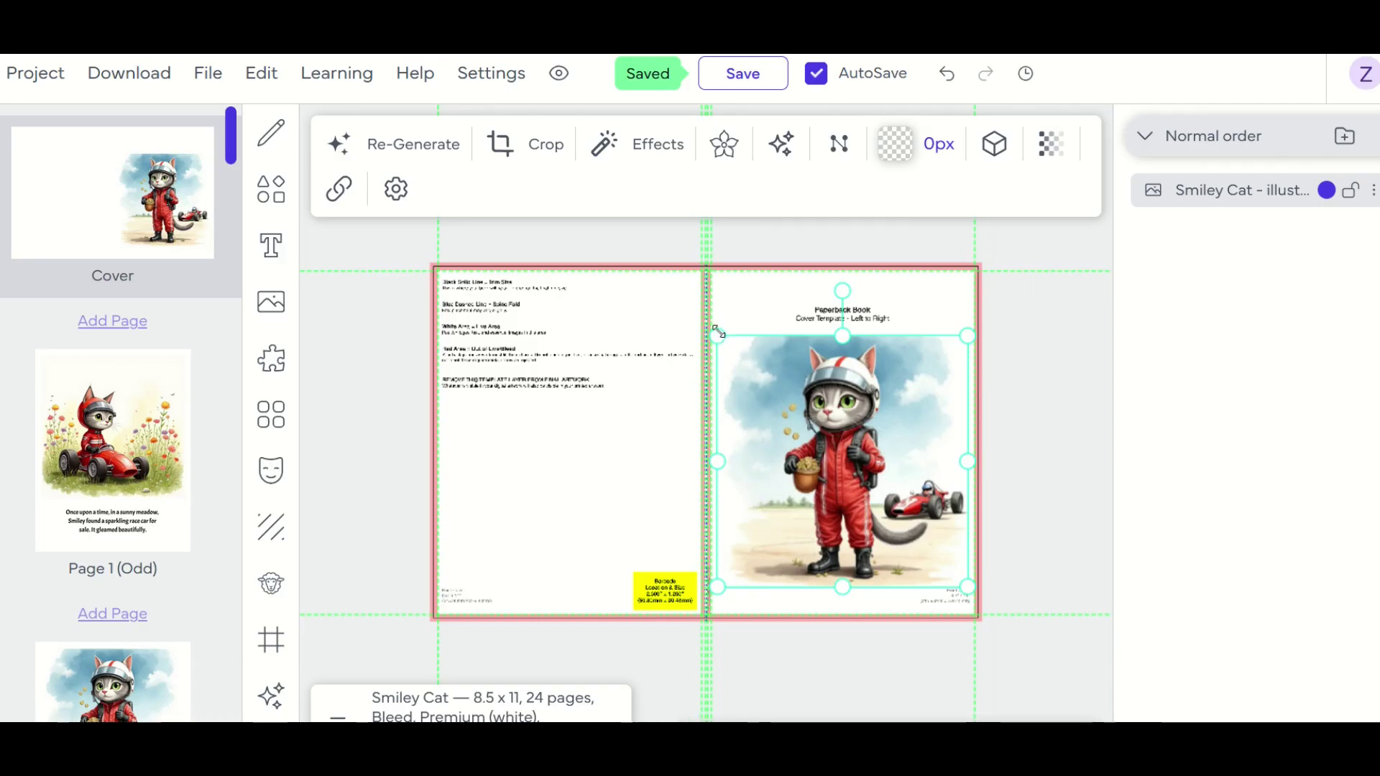
left_click_drag(716, 330, 727, 355)
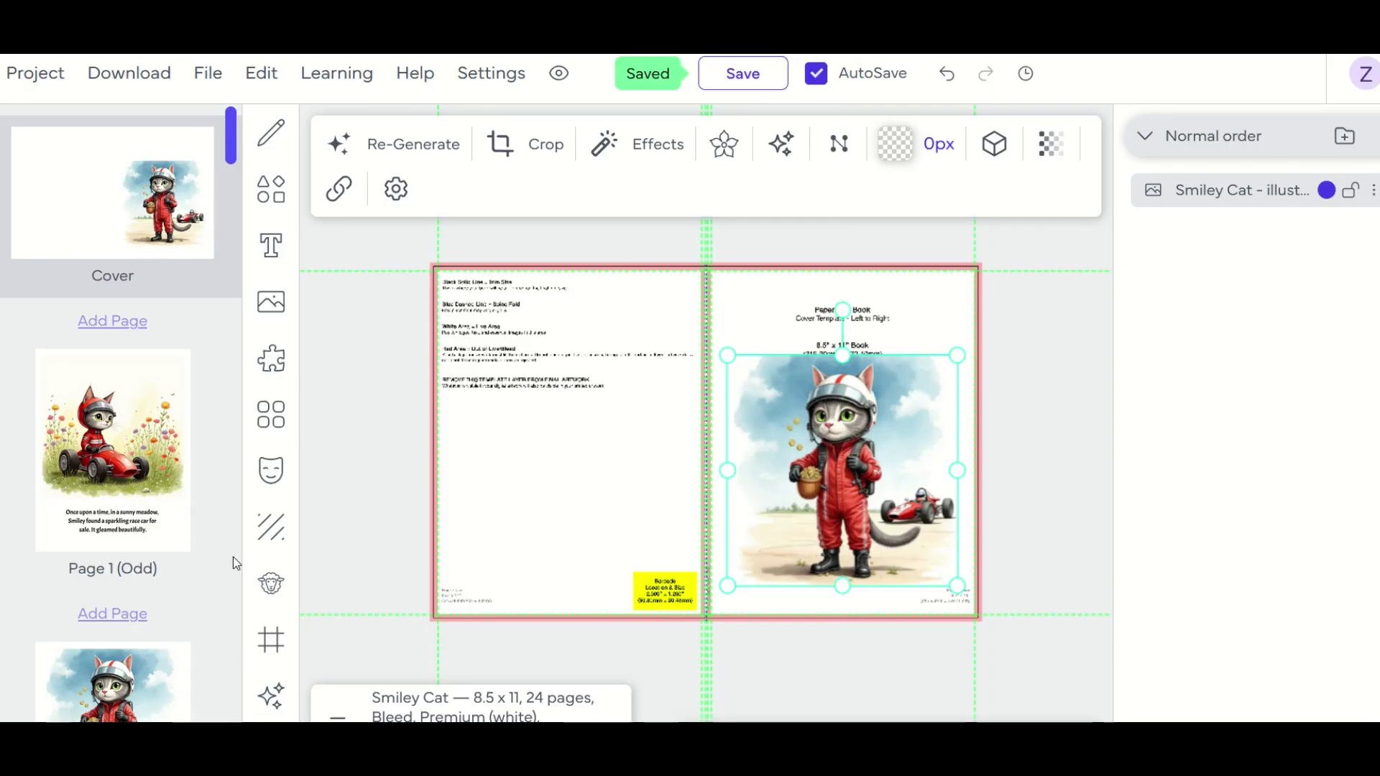
Step: Open the Download menu to view the export options
left_click(146, 80)
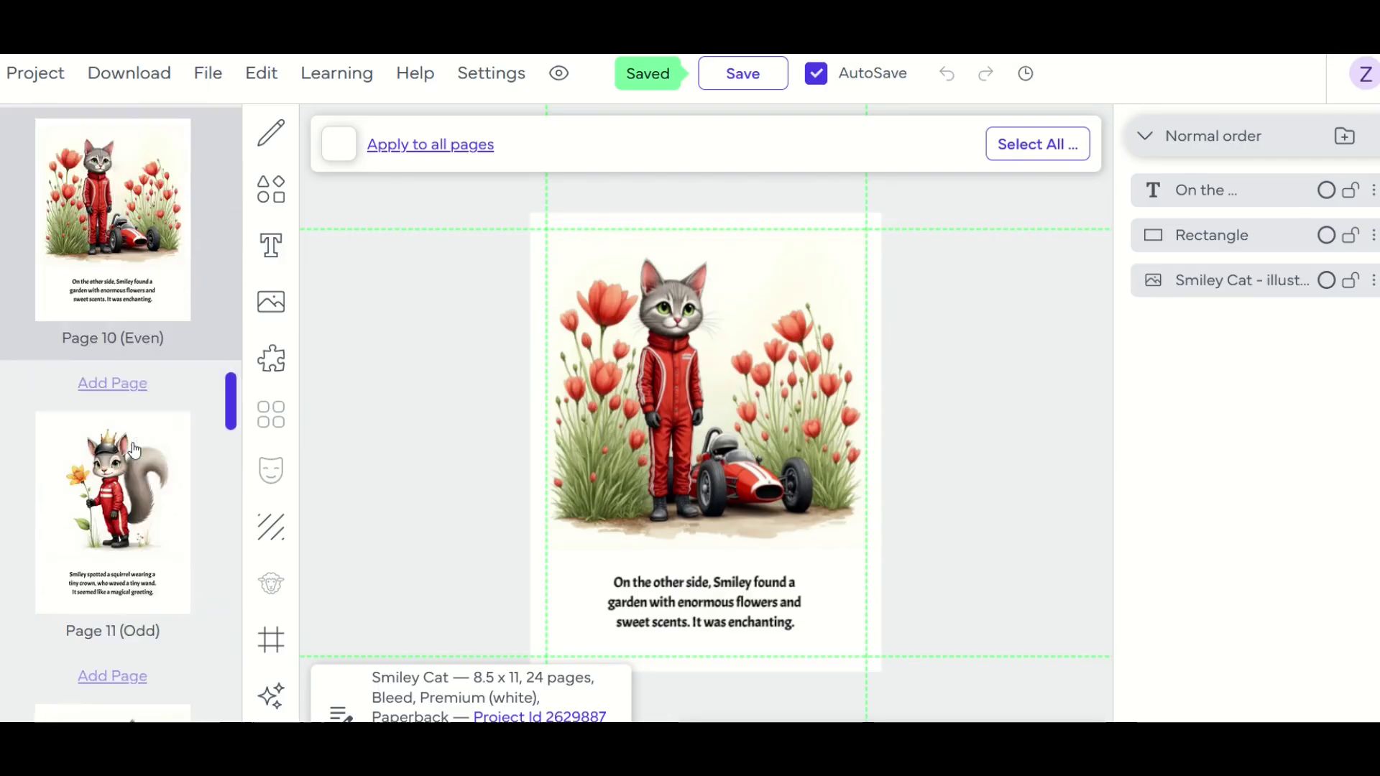
Step: Step through story Pages 12, 13 and 14 to Page 16's finish-line scene
left_click(120, 489)
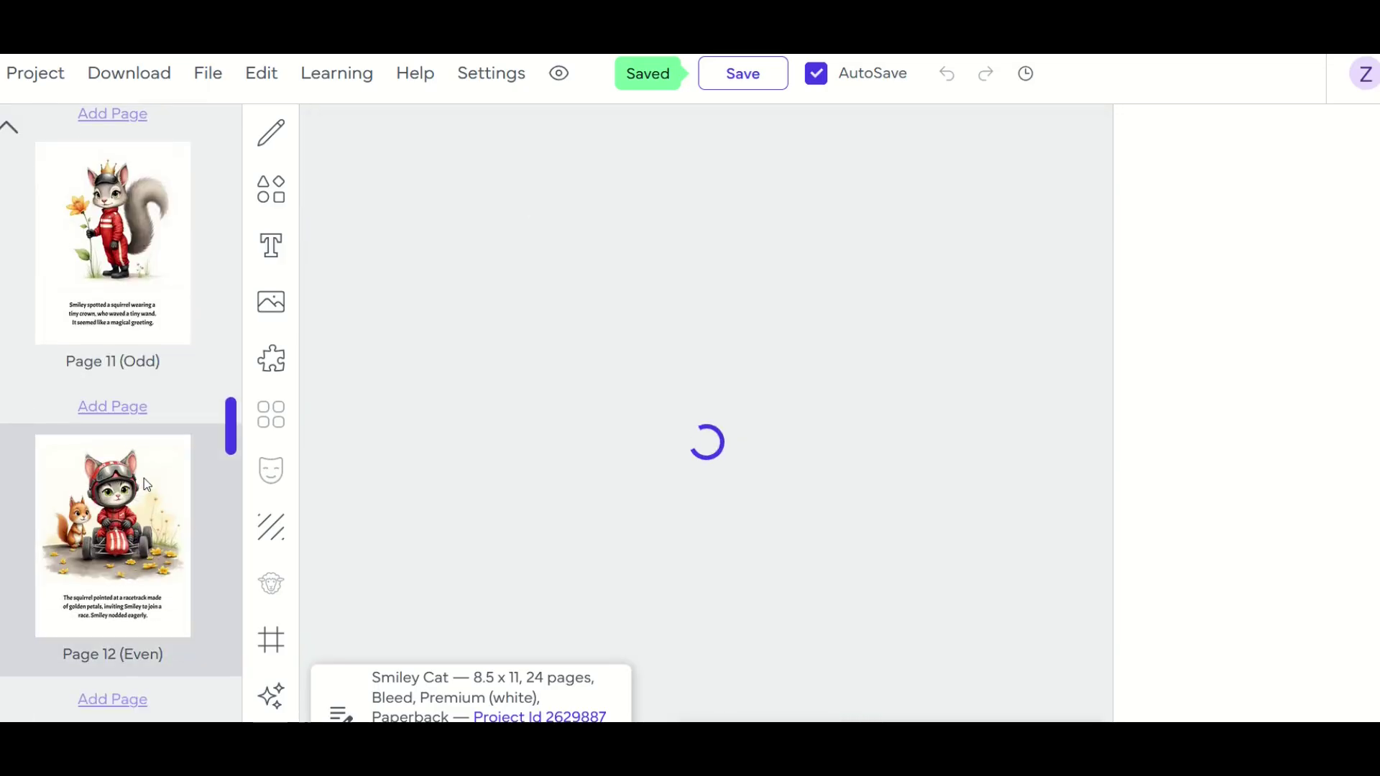
scroll(141, 490, "down", 5)
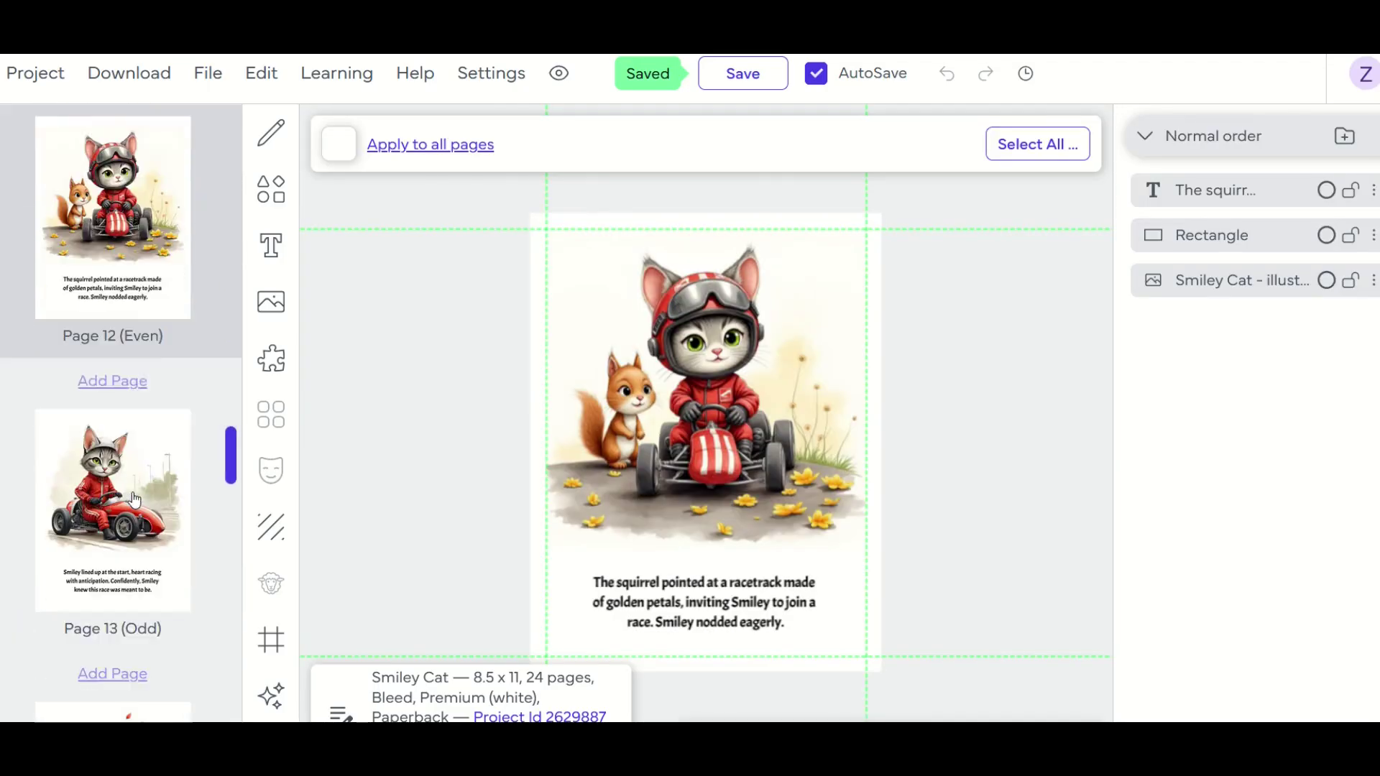
left_click(130, 468)
scroll(130, 489, "down", 5)
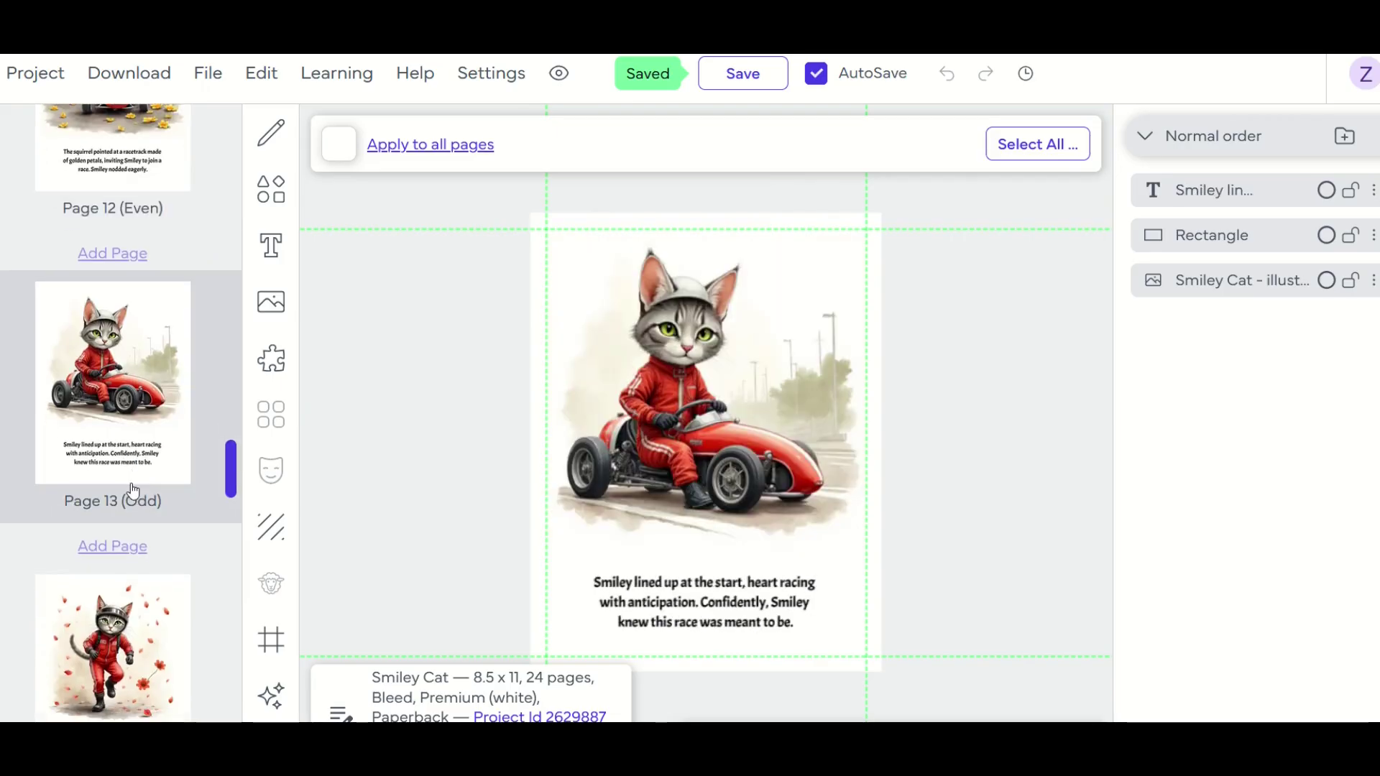
left_click(112, 420)
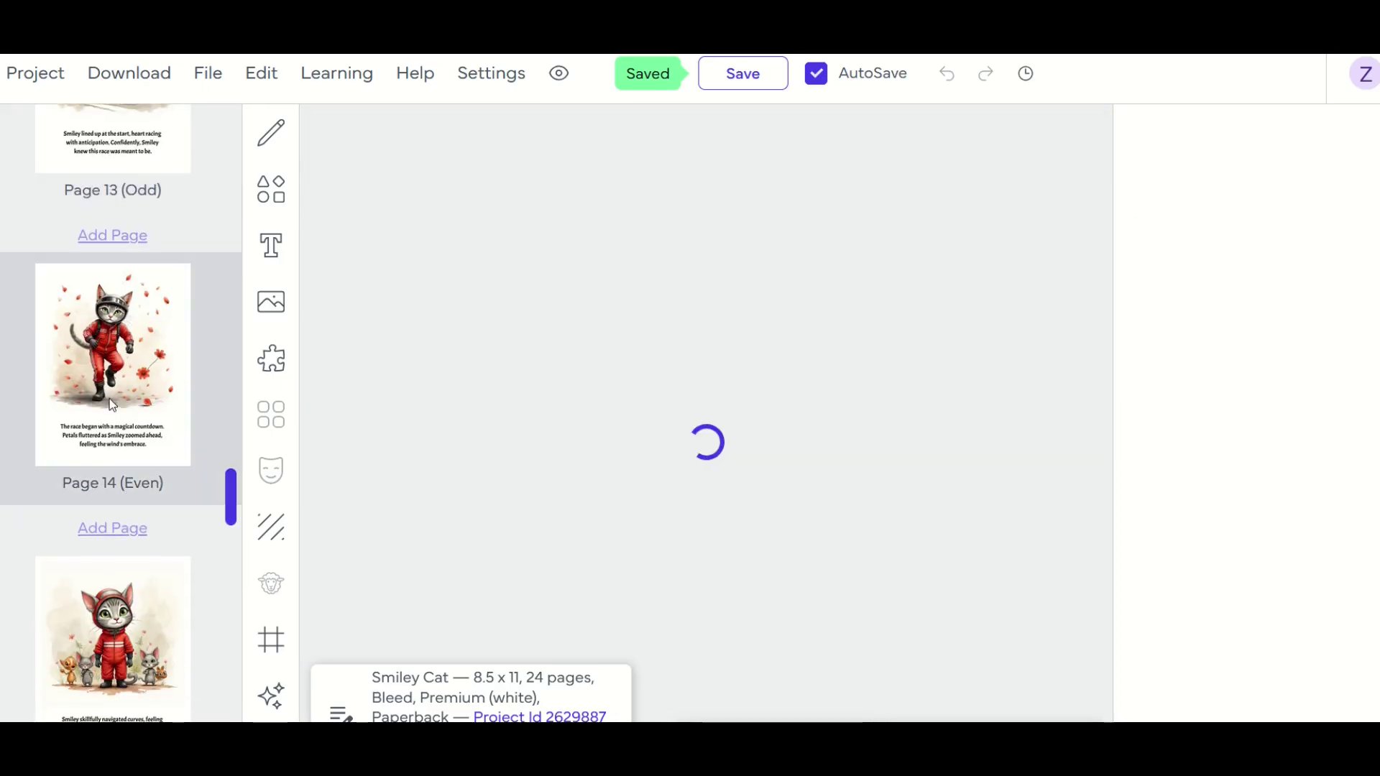
scroll(157, 414, "down", 5)
scroll(158, 415, "down", 5)
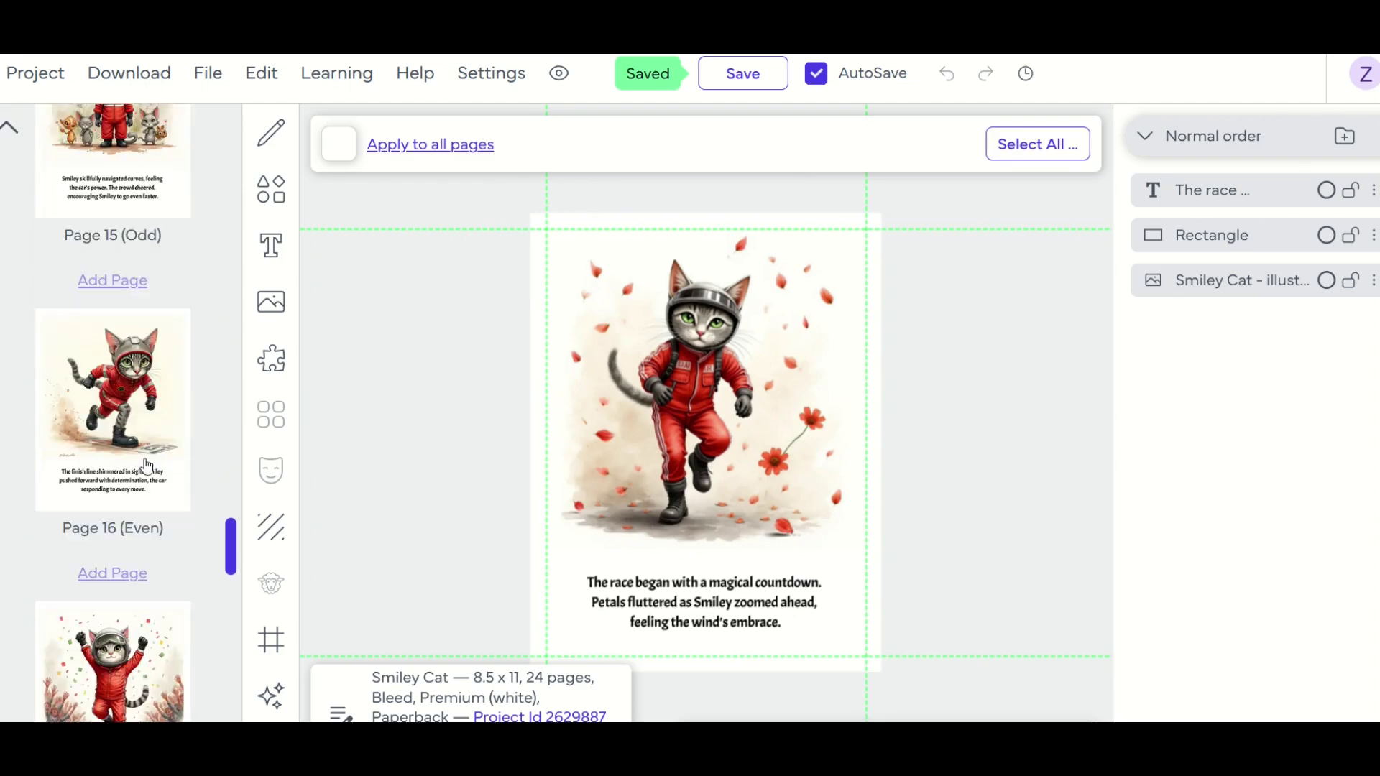
left_click(145, 464)
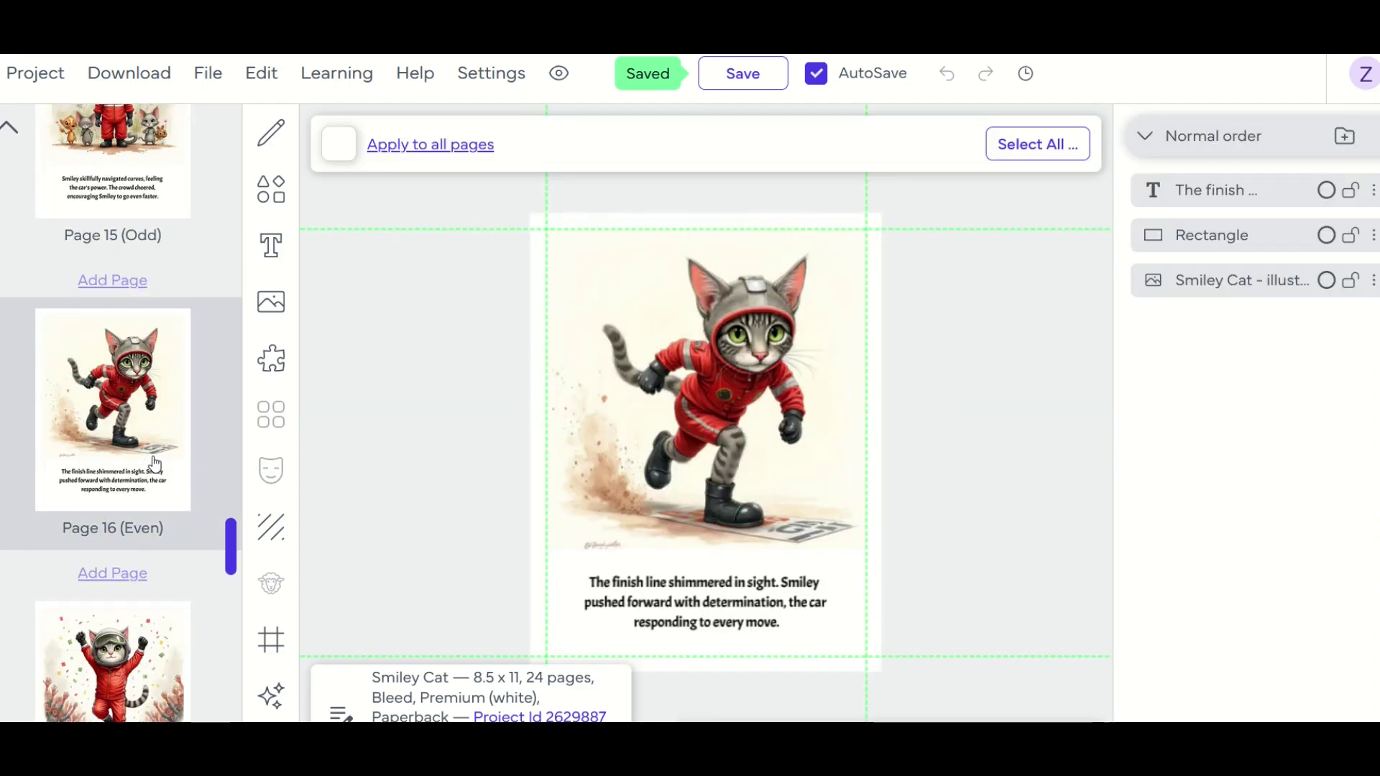
scroll(153, 466, "down", 5)
scroll(153, 466, "down", 5)
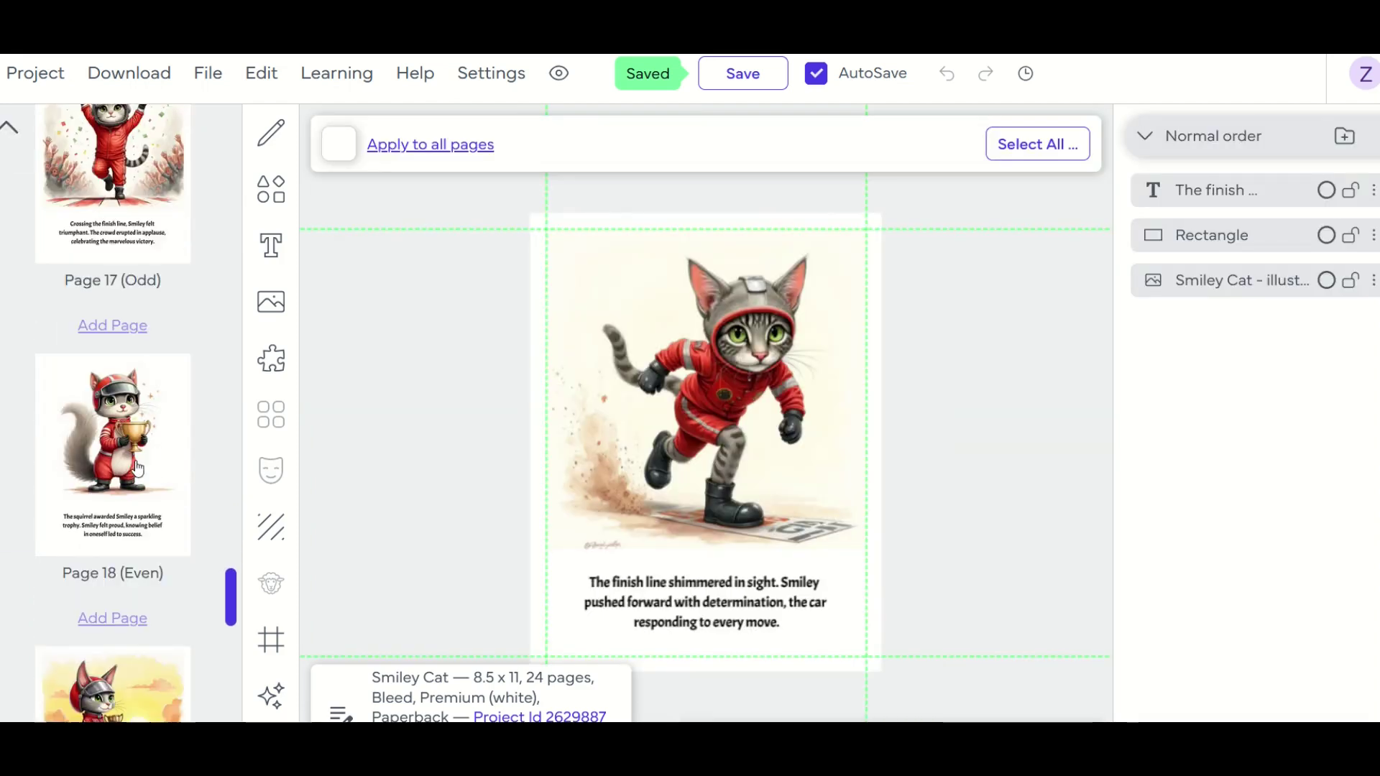